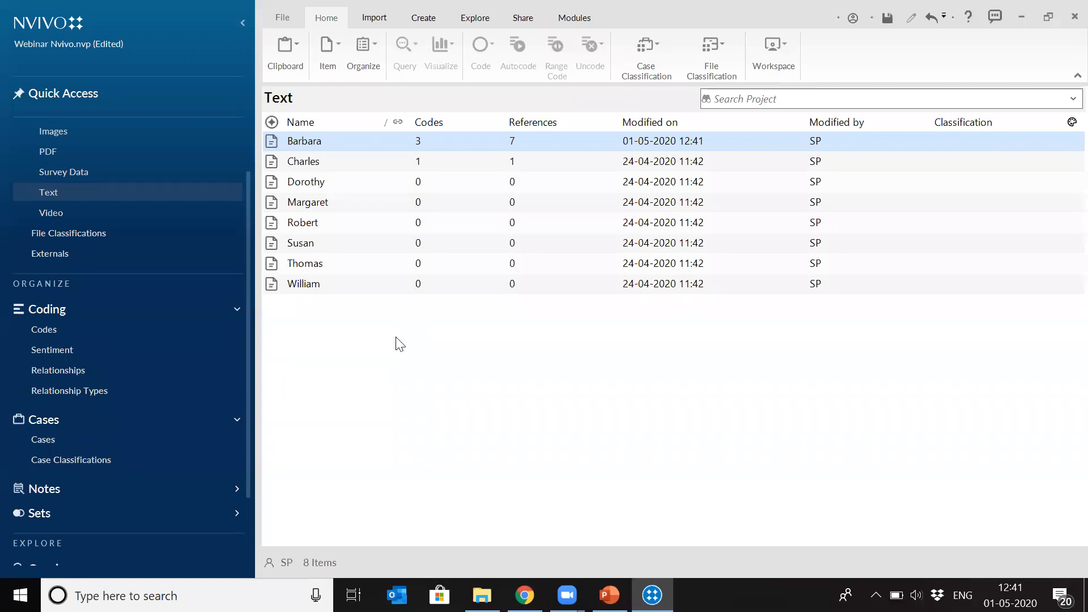
- Select all eight text files and run the Autocode Wizard on them with the Identify themes option
{"action": "left_click", "coordinate": [379, 276], "text": "ctrl"}
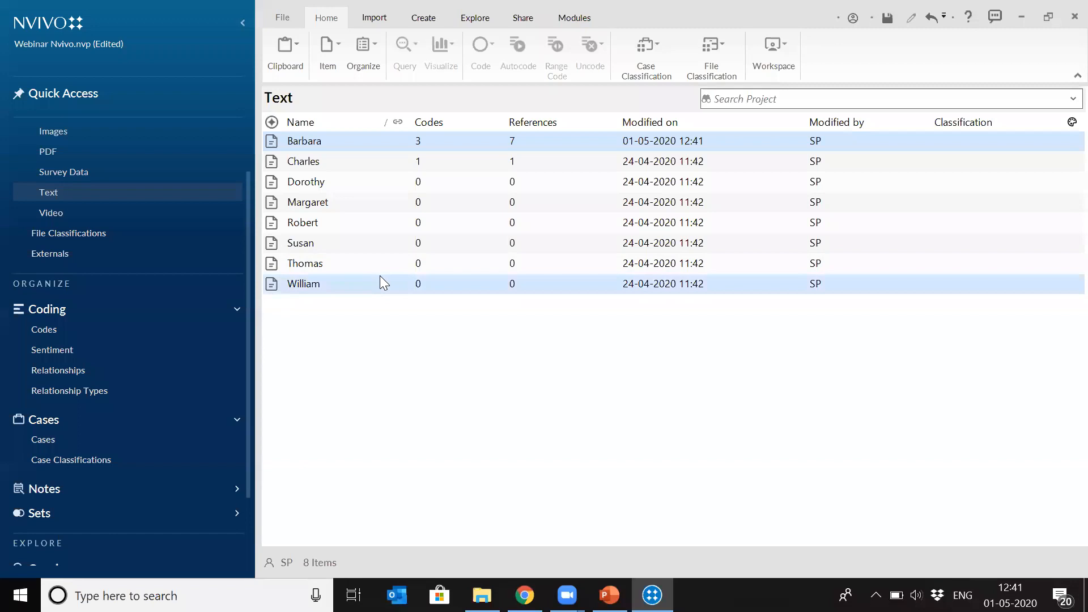
{"action": "left_click", "coordinate": [378, 266], "text": "ctrl"}
{"action": "left_click", "coordinate": [372, 244], "text": "ctrl"}
{"action": "left_click", "coordinate": [359, 221], "text": "ctrl"}
{"action": "left_click", "coordinate": [353, 201], "text": "ctrl"}
{"action": "left_click", "coordinate": [345, 181], "text": "ctrl"}
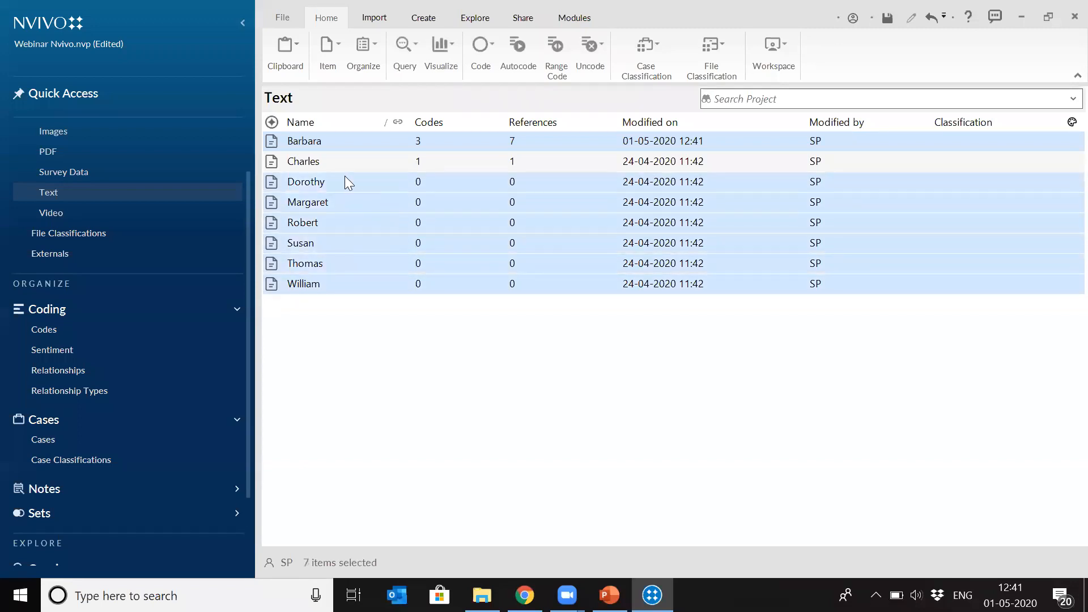
{"action": "left_click", "coordinate": [343, 162], "text": "ctrl"}
{"action": "right_click", "coordinate": [333, 149]}
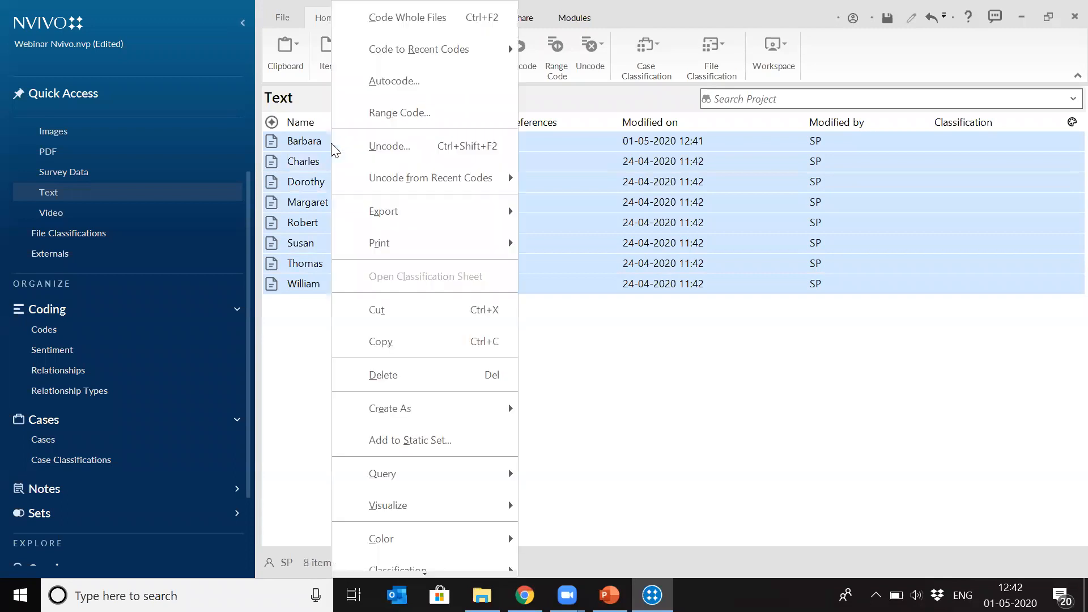
{"action": "left_click", "coordinate": [410, 92]}
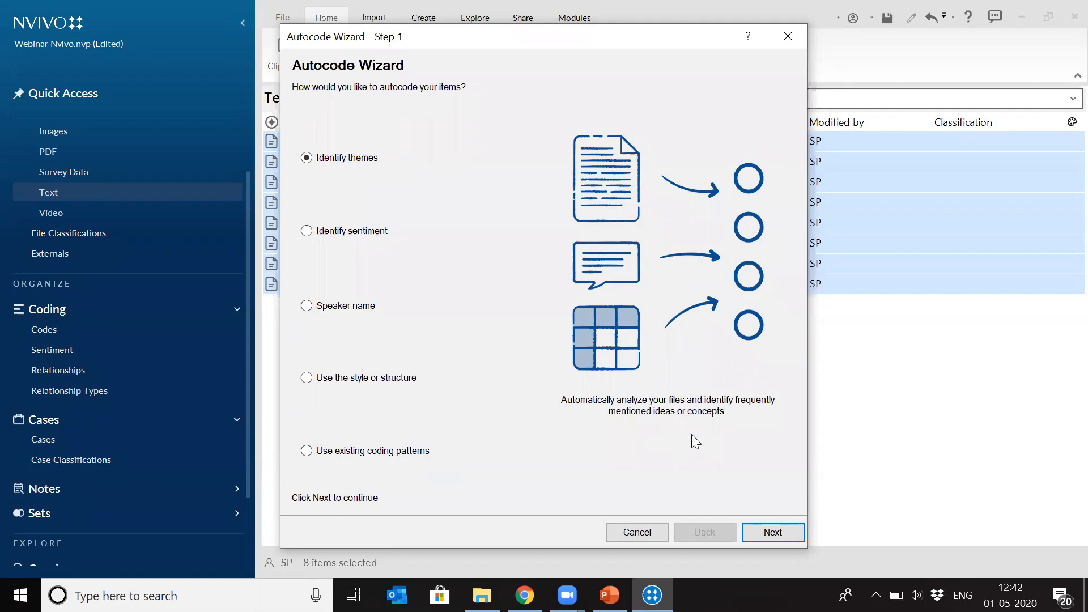
{"action": "left_click", "coordinate": [768, 533]}
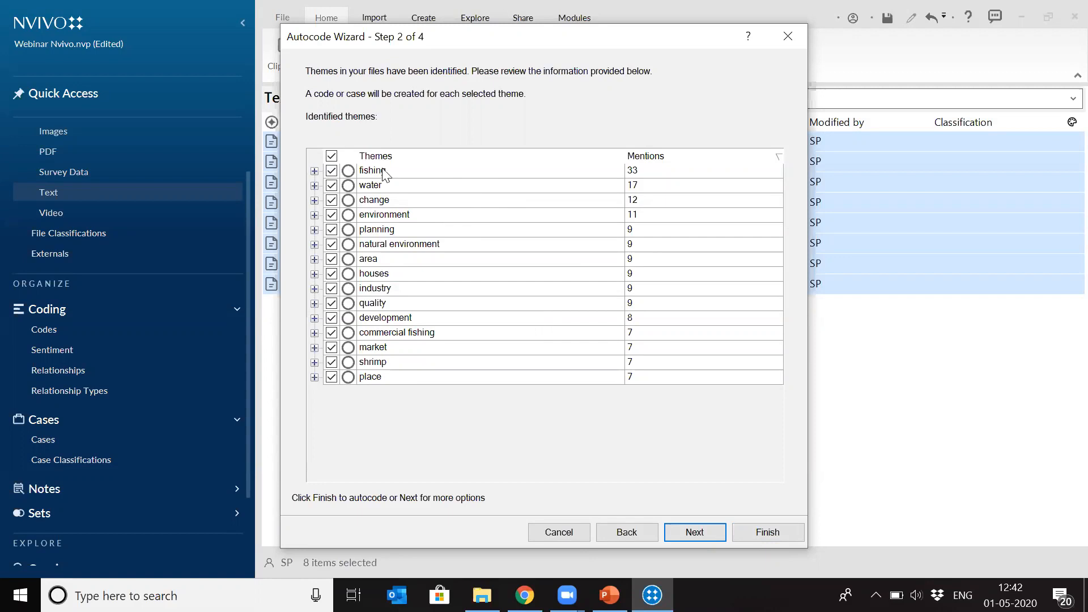
- Examine the subthemes grouped under the fishing theme, then collapse them again
{"action": "left_click", "coordinate": [314, 171]}
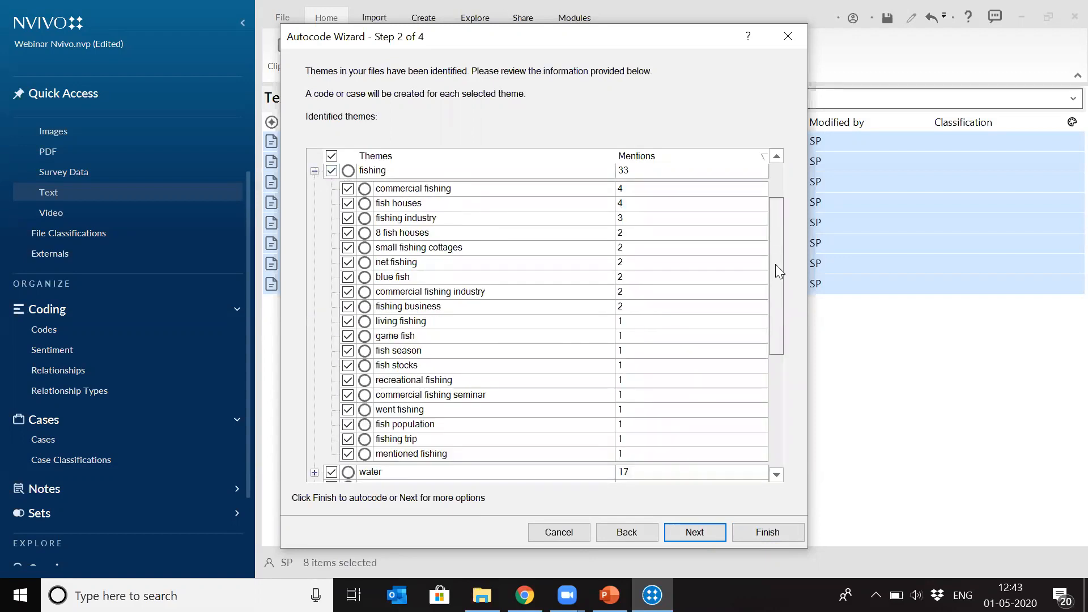
{"action": "scroll", "coordinate": [390, 184], "scroll_direction": "down", "scroll_amount": 1}
{"action": "left_click_drag", "start_coordinate": [776, 292], "coordinate": [774, 207]}
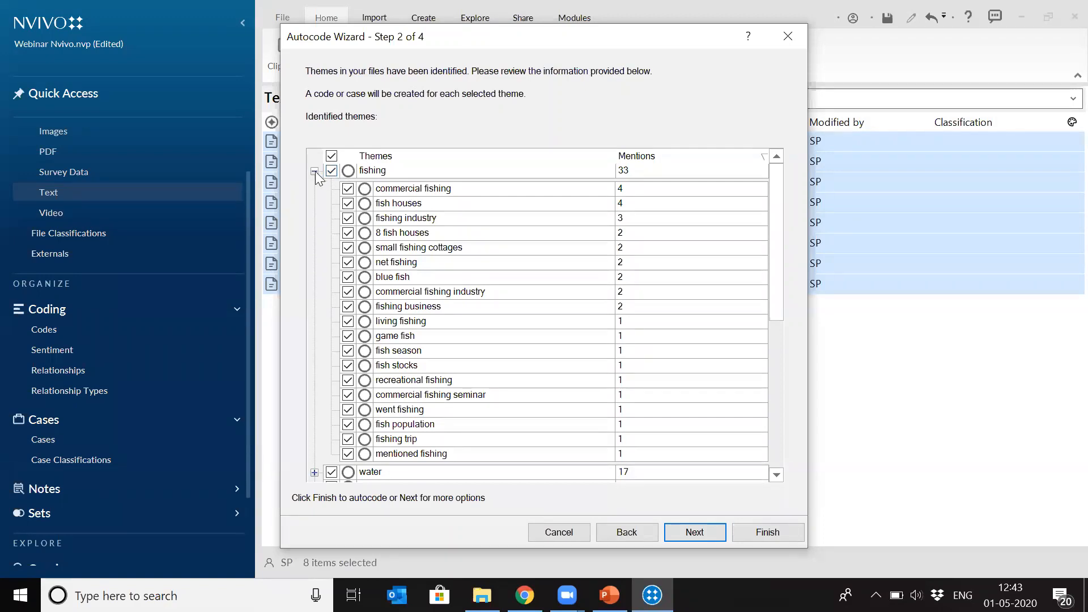
{"action": "left_click", "coordinate": [314, 172]}
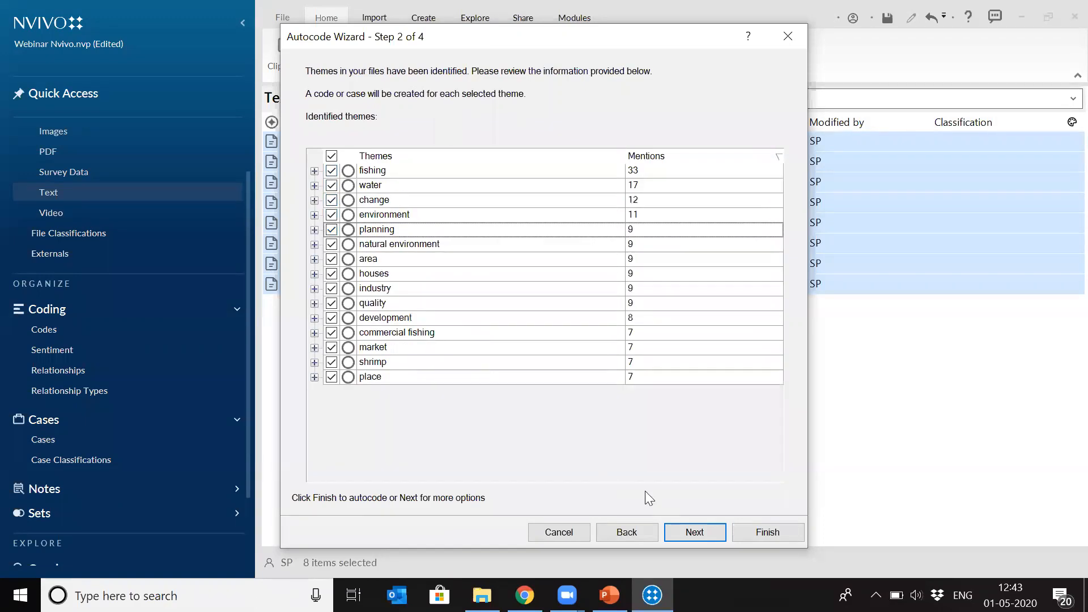
- Set the autocoding to code paragraphs and finish it with the results stored in the Autocoded Themes folder
{"action": "left_click", "coordinate": [690, 536]}
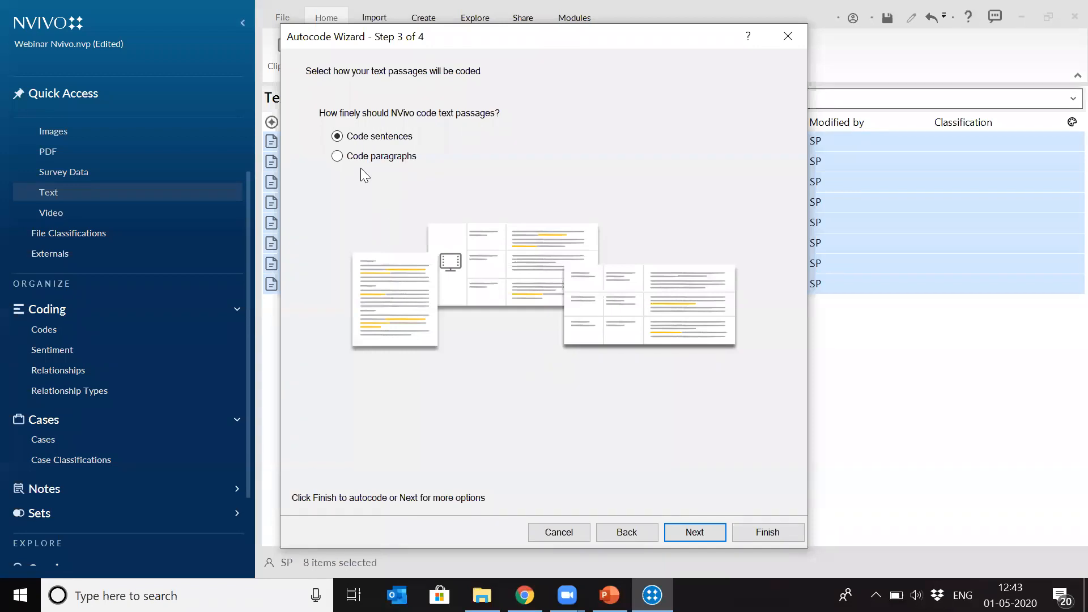
{"action": "left_click", "coordinate": [338, 156]}
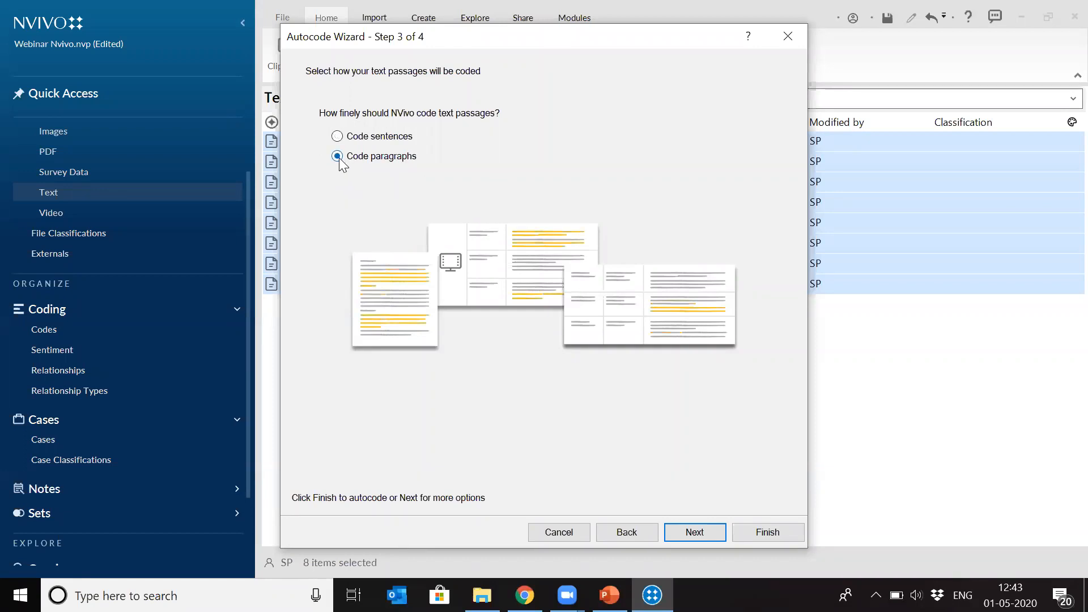
{"action": "left_click", "coordinate": [693, 533]}
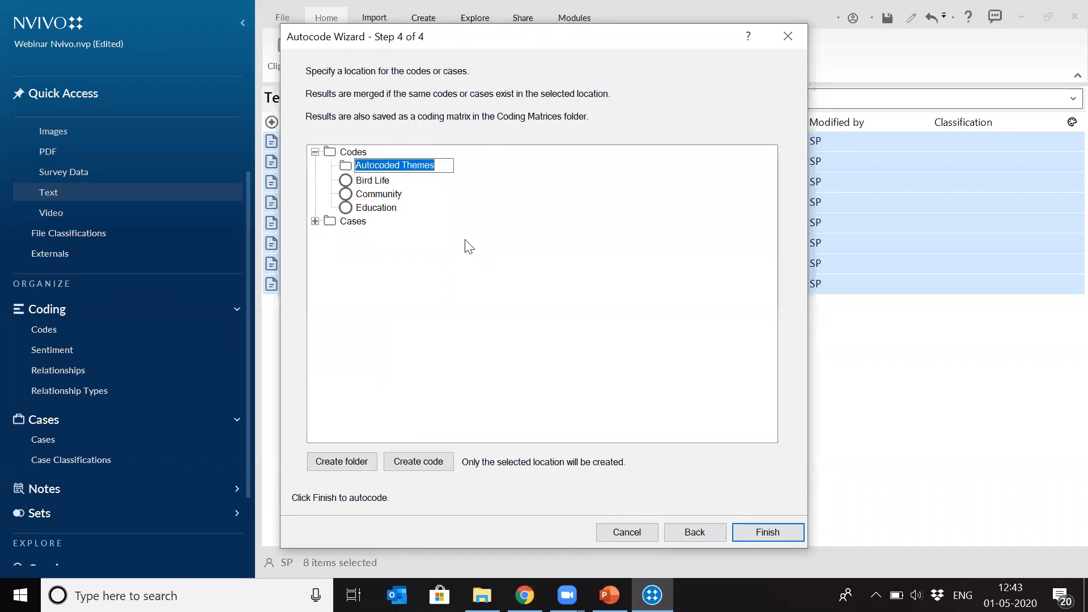
{"action": "left_click", "coordinate": [762, 536]}
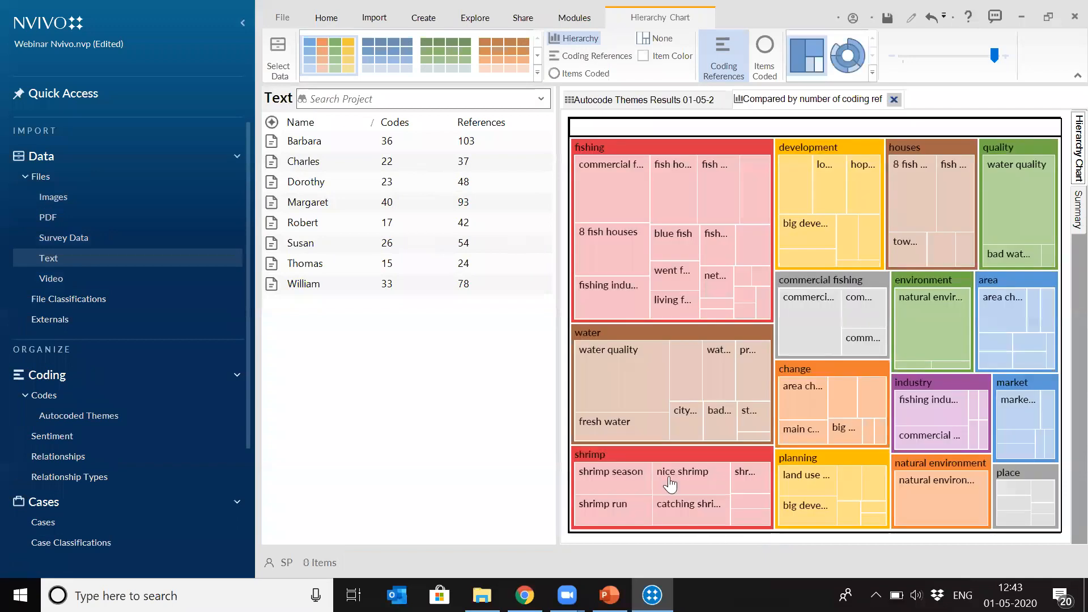
- In the autocode results matrix, open the references coded at environment for the first text file
{"action": "left_click", "coordinate": [646, 110]}
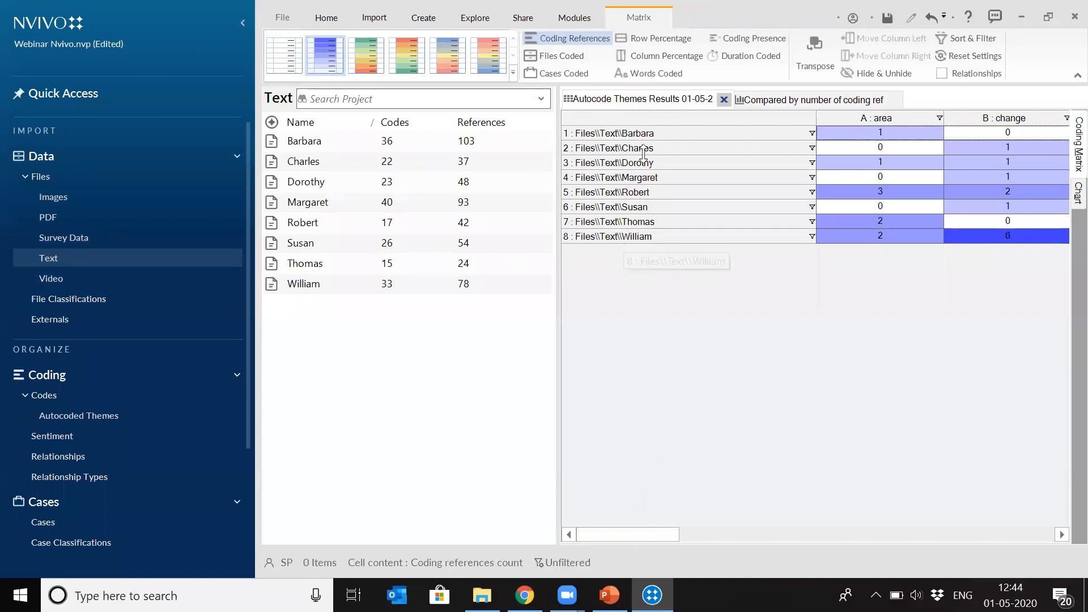
{"action": "left_click_drag", "start_coordinate": [654, 535], "coordinate": [751, 531]}
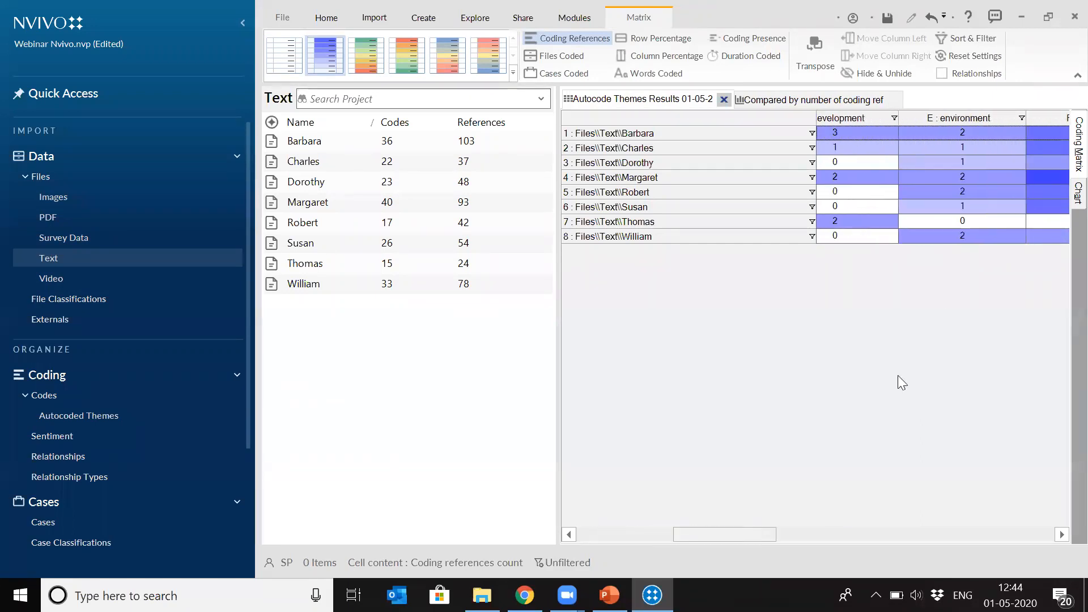
{"action": "left_click", "coordinate": [963, 131]}
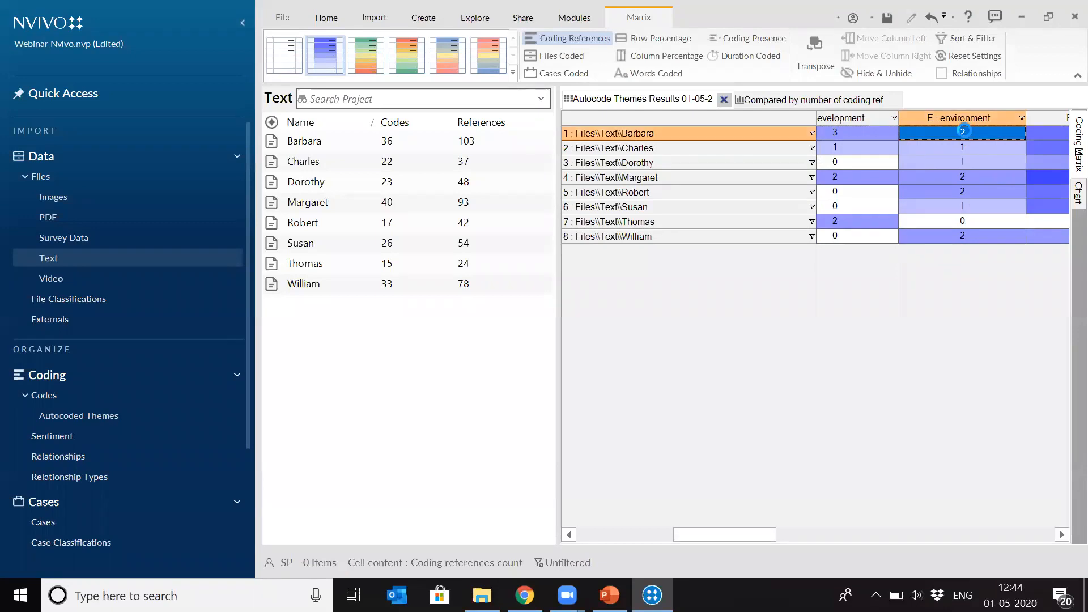
{"action": "double_click", "coordinate": [964, 132]}
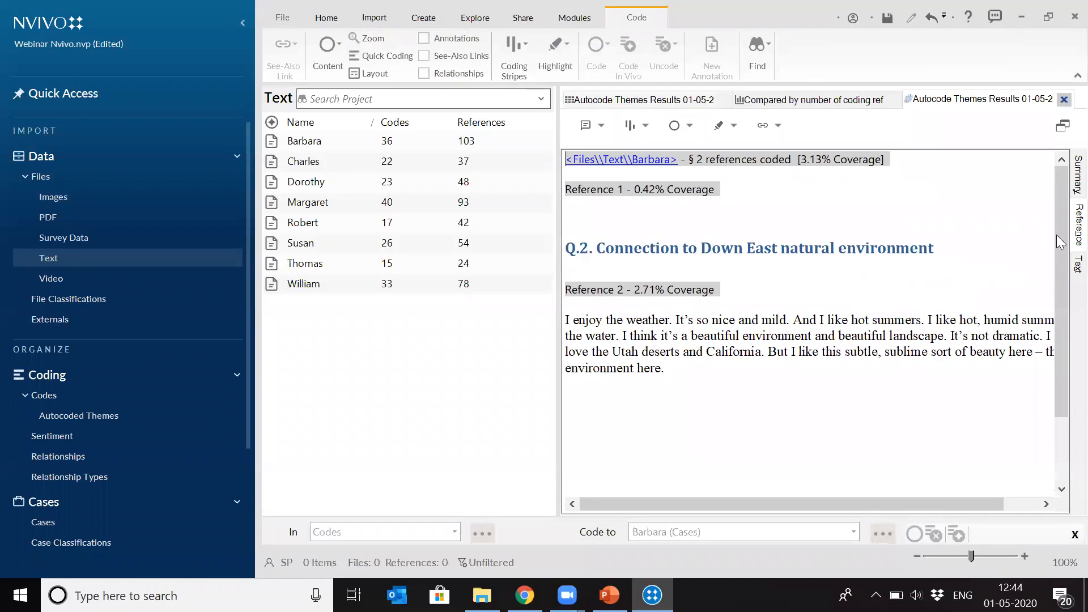
- Read through the coded environment references and switch them to the Text view
{"action": "scroll", "coordinate": [1057, 225], "scroll_direction": "down", "scroll_amount": 2}
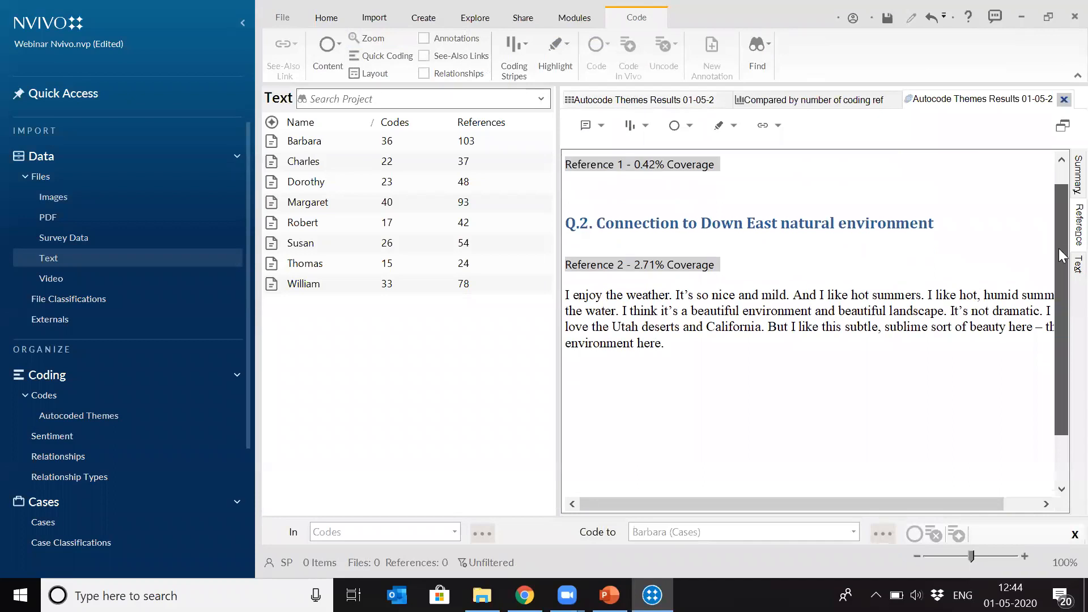
{"action": "scroll", "coordinate": [1057, 229], "scroll_direction": "up", "scroll_amount": 2}
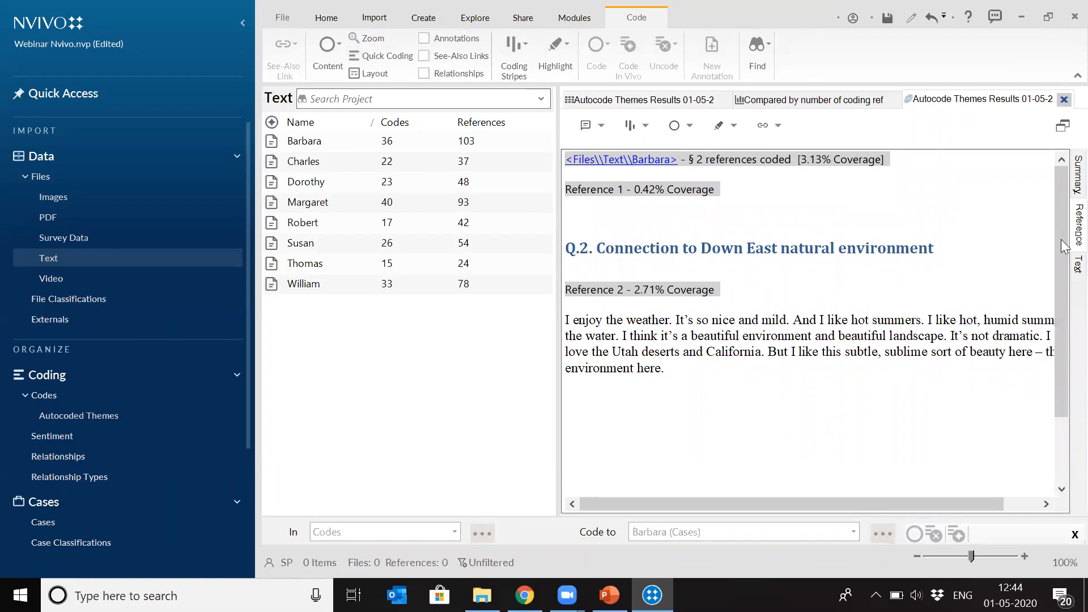
{"action": "left_click", "coordinate": [1078, 264]}
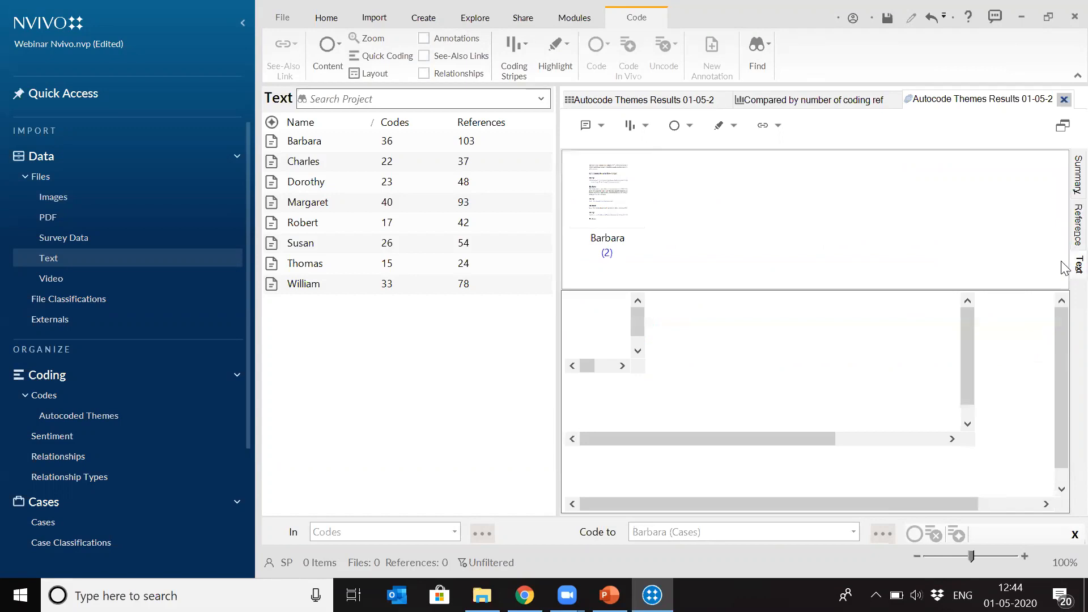
{"action": "mouse_move", "coordinate": [1061, 326]}
{"action": "left_mouse_down"}
{"action": "mouse_move", "coordinate": [1061, 436]}
{"action": "mouse_move", "coordinate": [1063, 309]}
{"action": "mouse_move", "coordinate": [1061, 340]}
{"action": "mouse_move", "coordinate": [1062, 323]}
{"action": "left_mouse_up"}
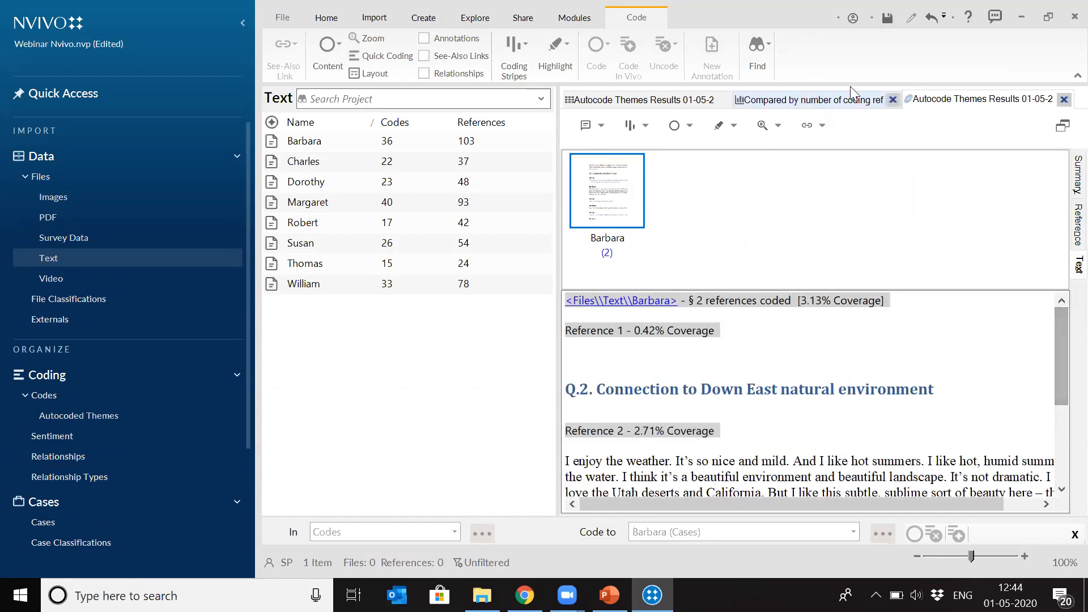
- Drill into the development theme in the hierarchy chart and inspect the big development plan subtheme
{"action": "left_click", "coordinate": [800, 102]}
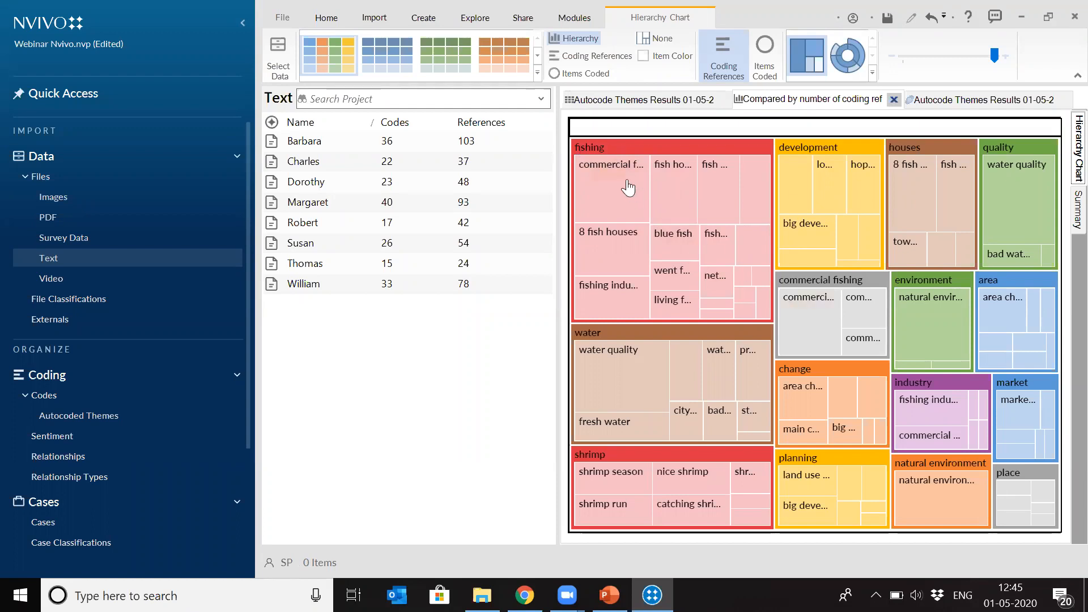
{"action": "left_click", "coordinate": [791, 152]}
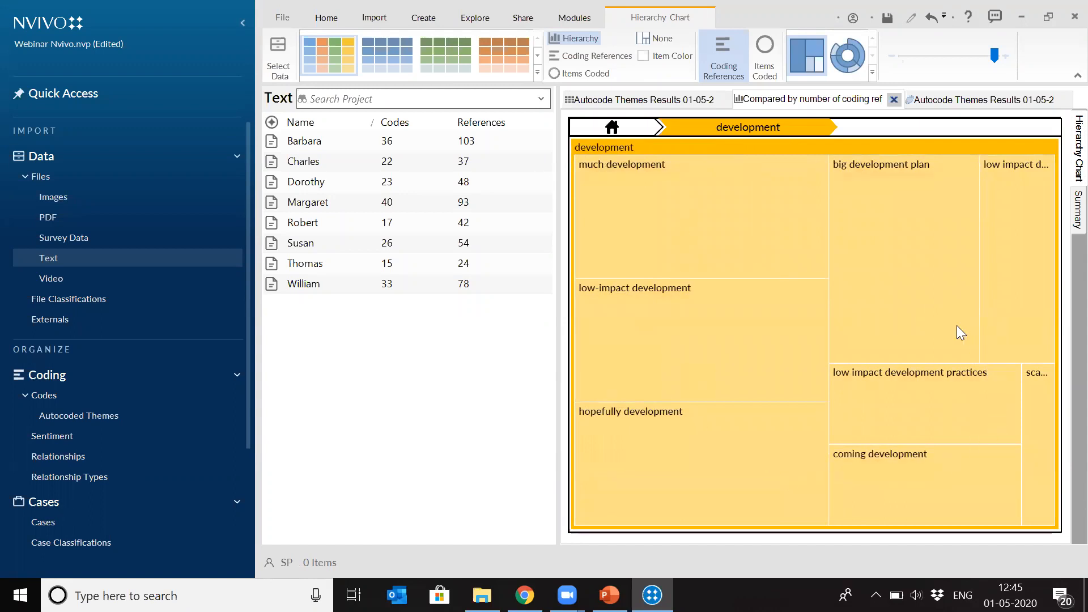
{"action": "mouse_move", "coordinate": [957, 327]}
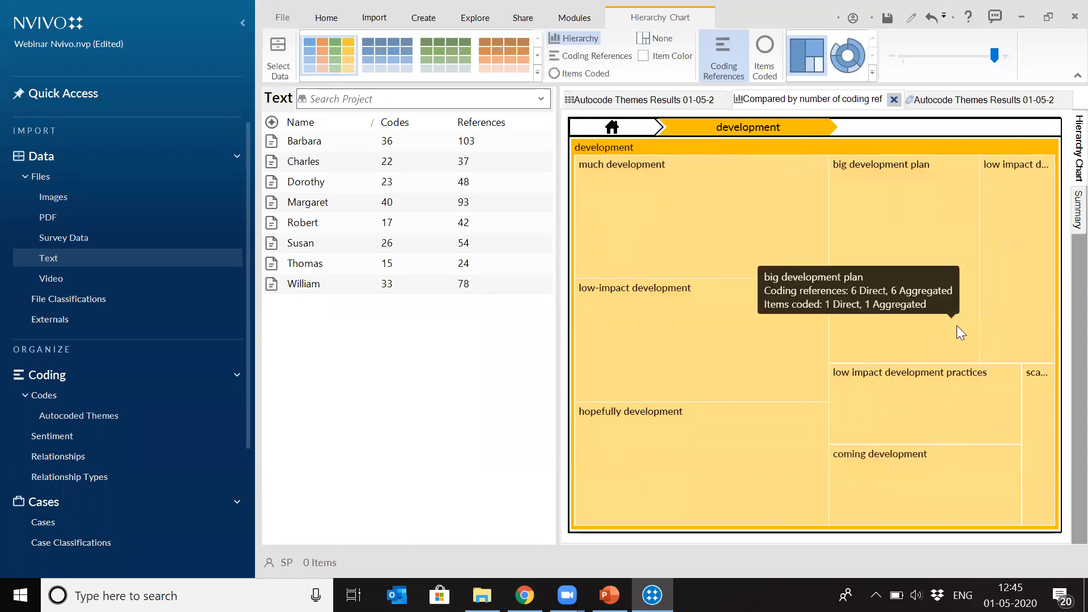
- Close the hierarchy chart, the coded references view and the autocode results matrix
{"action": "left_click", "coordinate": [893, 100]}
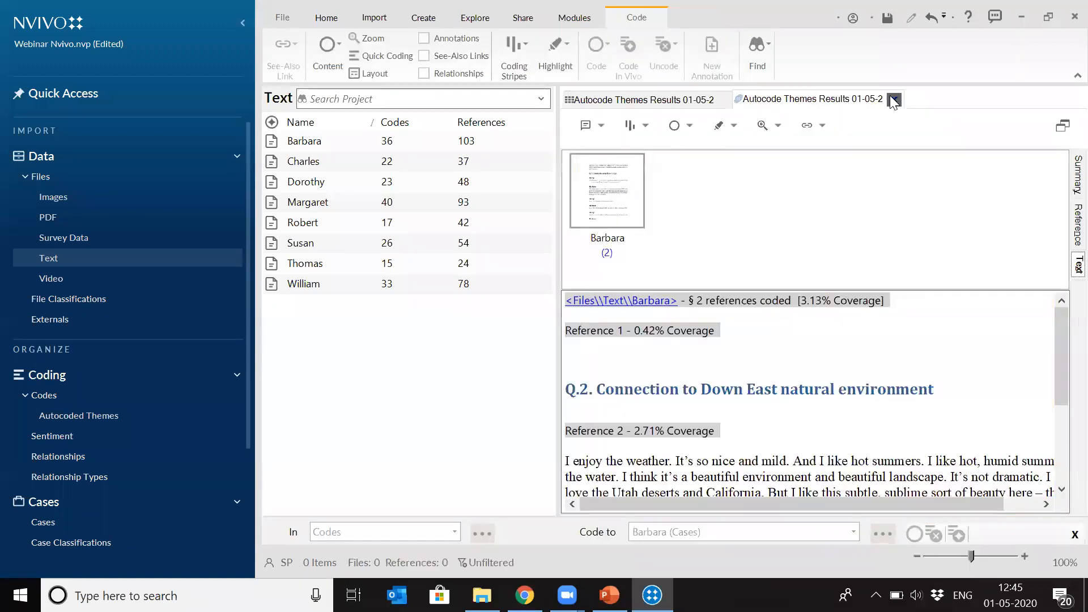
{"action": "left_click", "coordinate": [893, 100]}
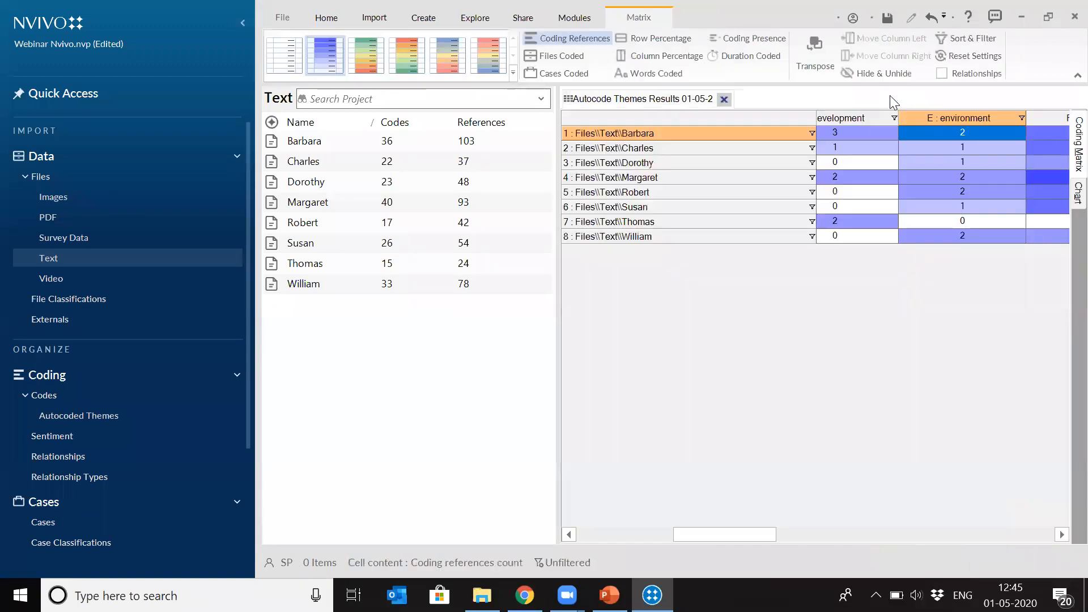
{"action": "left_click", "coordinate": [728, 101]}
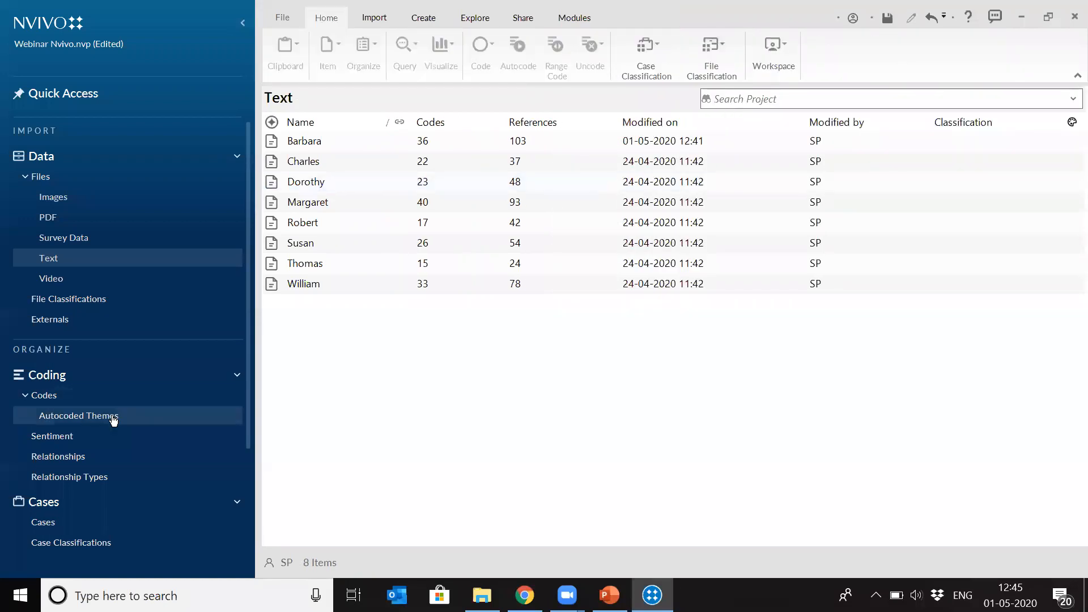
- Open the Autocoded Themes folder and expand the water code to look through its child codes
{"action": "left_click", "coordinate": [112, 418]}
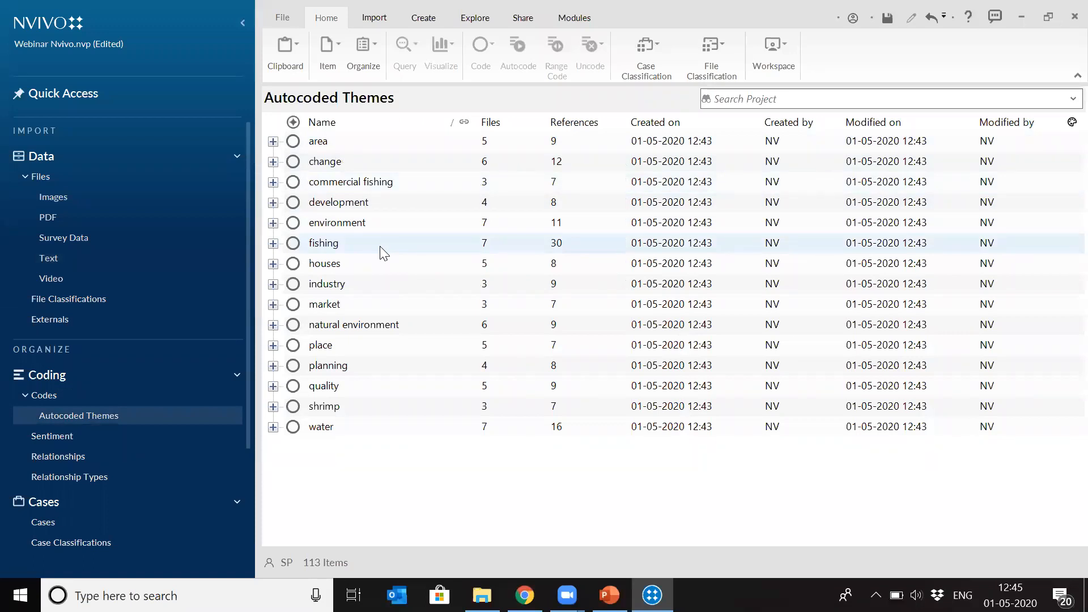
{"action": "left_click", "coordinate": [272, 142]}
{"action": "left_click", "coordinate": [273, 141]}
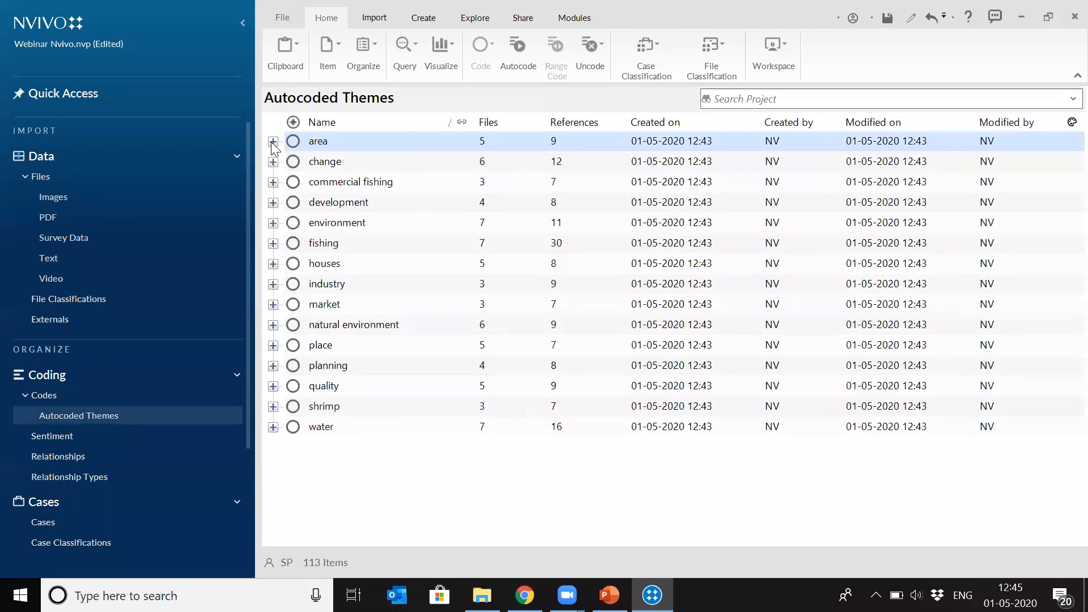
{"action": "left_click", "coordinate": [273, 427]}
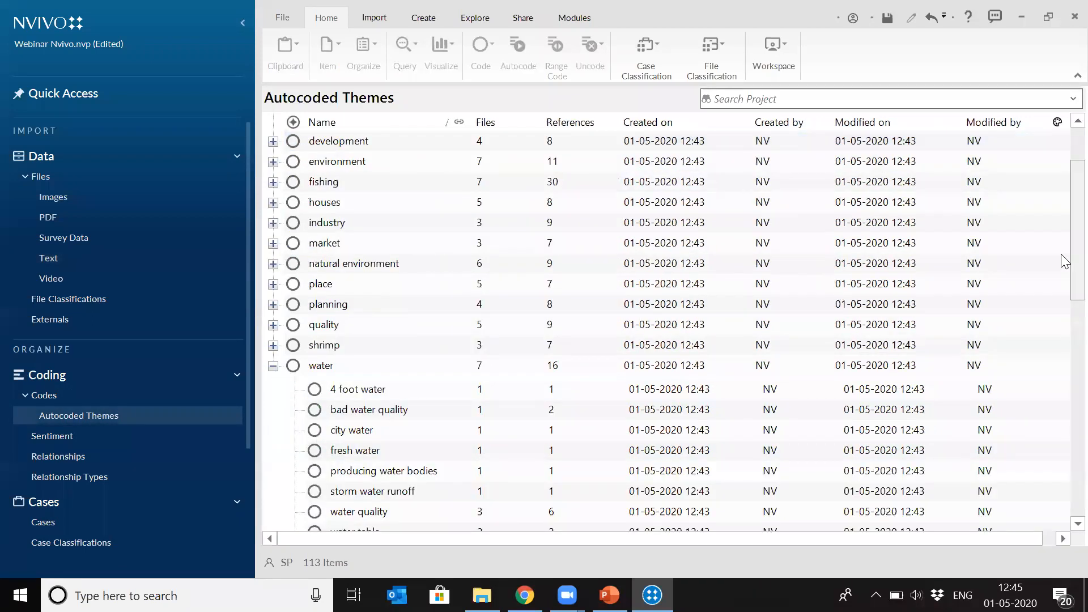
{"action": "left_click_drag", "start_coordinate": [1063, 309], "coordinate": [1064, 253]}
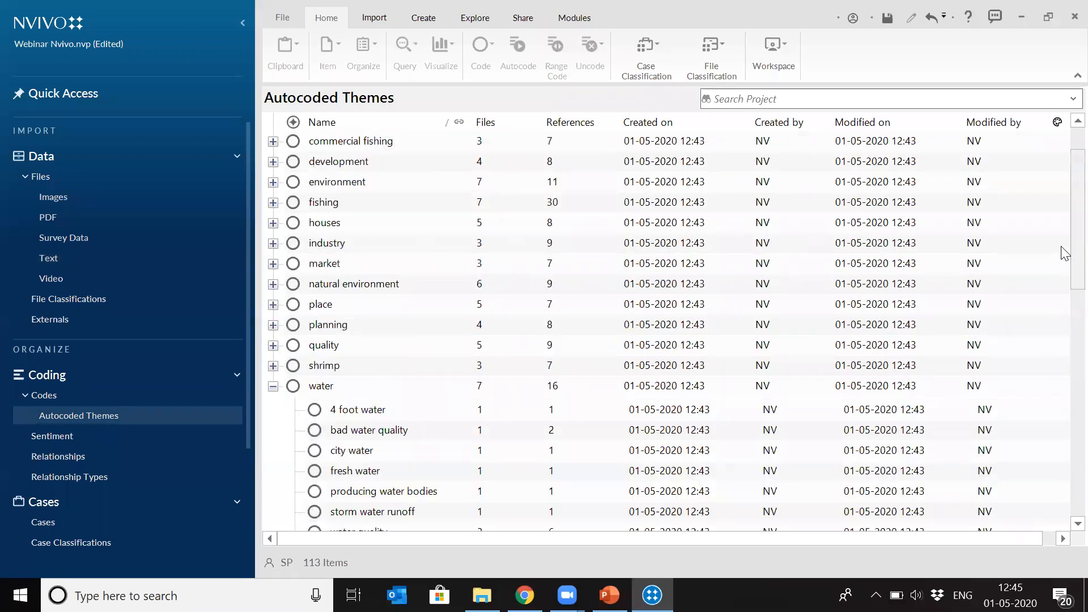
{"action": "left_click_drag", "start_coordinate": [1065, 252], "coordinate": [1065, 288]}
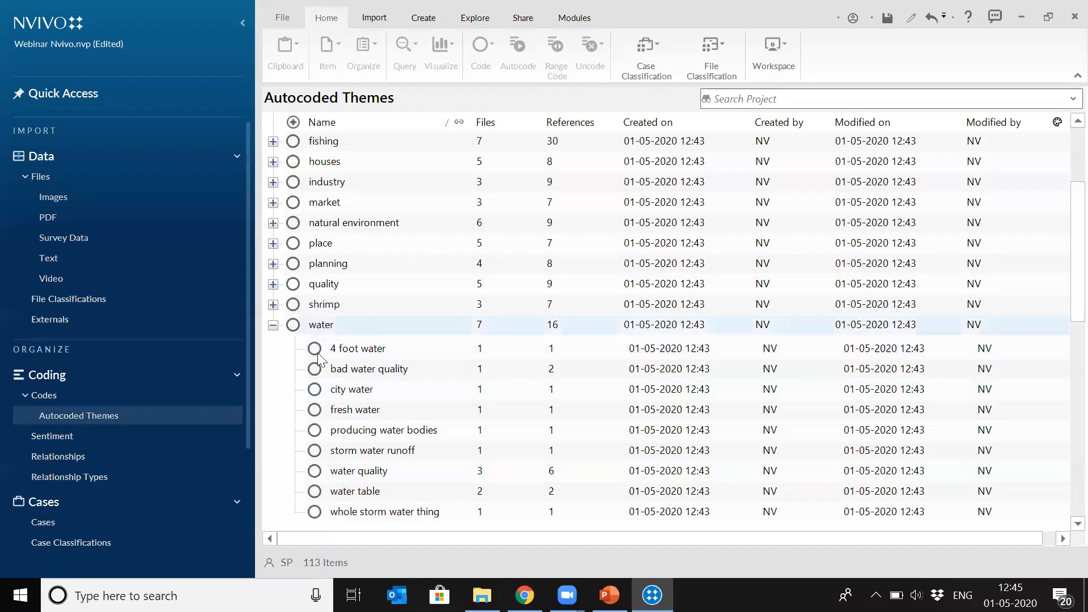
- Expand the quality code and merge it into the planning code, including child codes, linked memos, see also links and relationships
{"action": "left_click", "coordinate": [273, 284]}
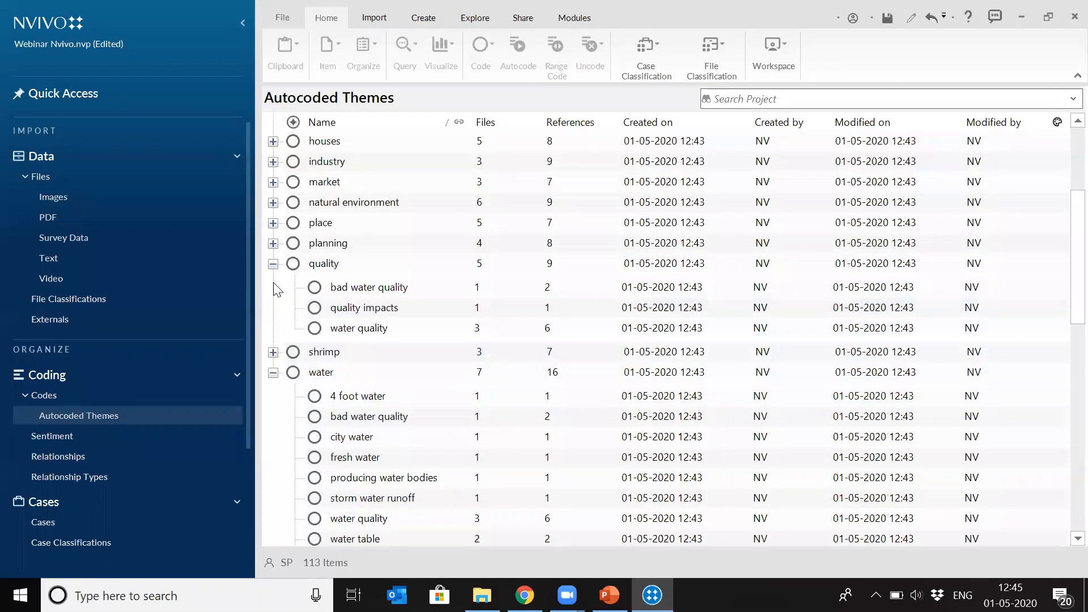
{"action": "left_click", "coordinate": [322, 270]}
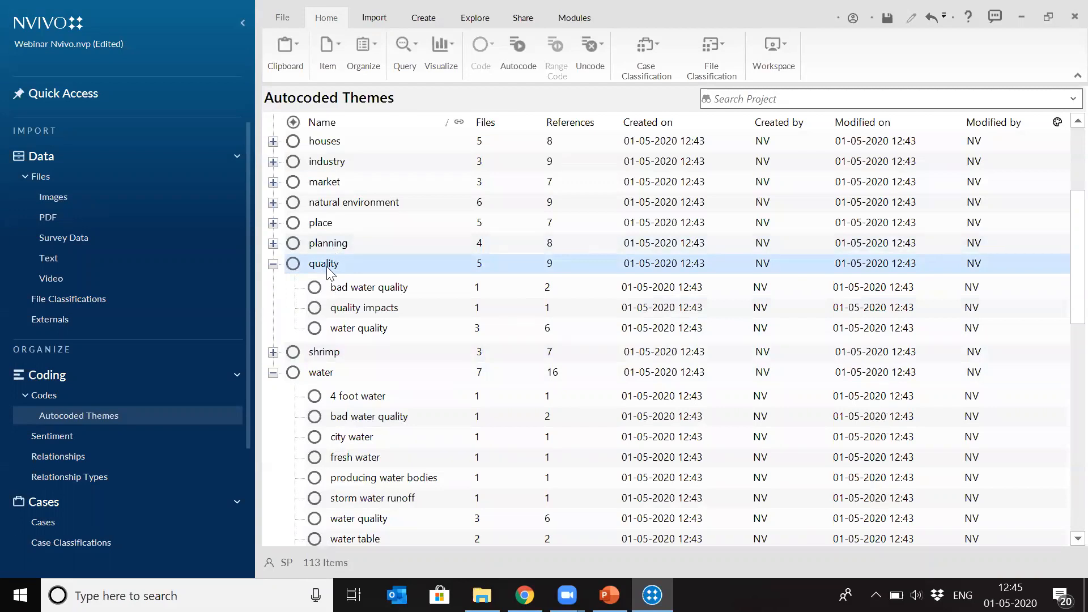
{"action": "right_click", "coordinate": [328, 271]}
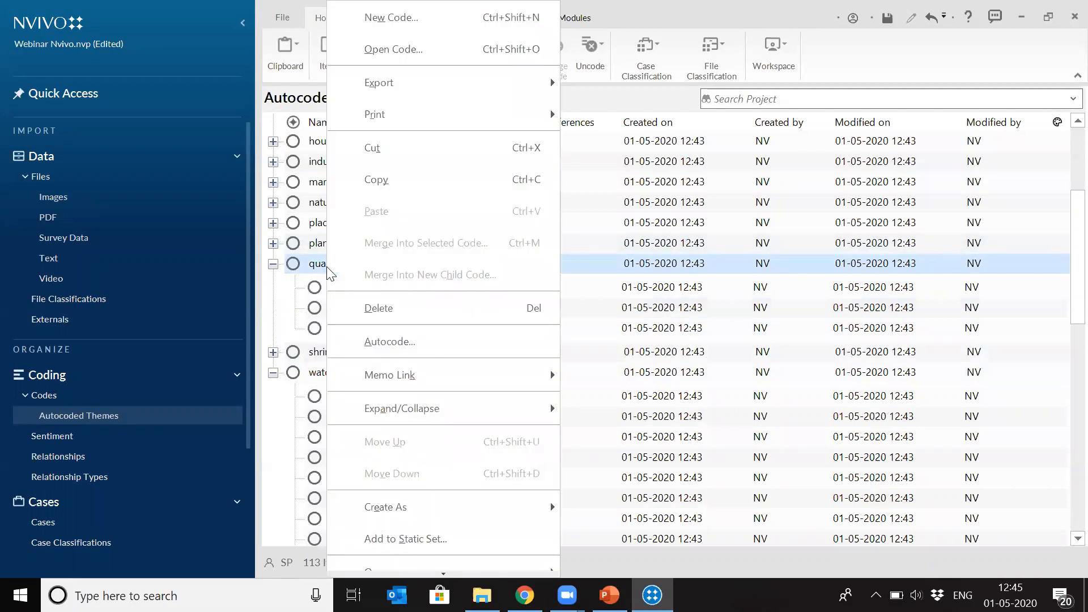
{"action": "left_click", "coordinate": [386, 154]}
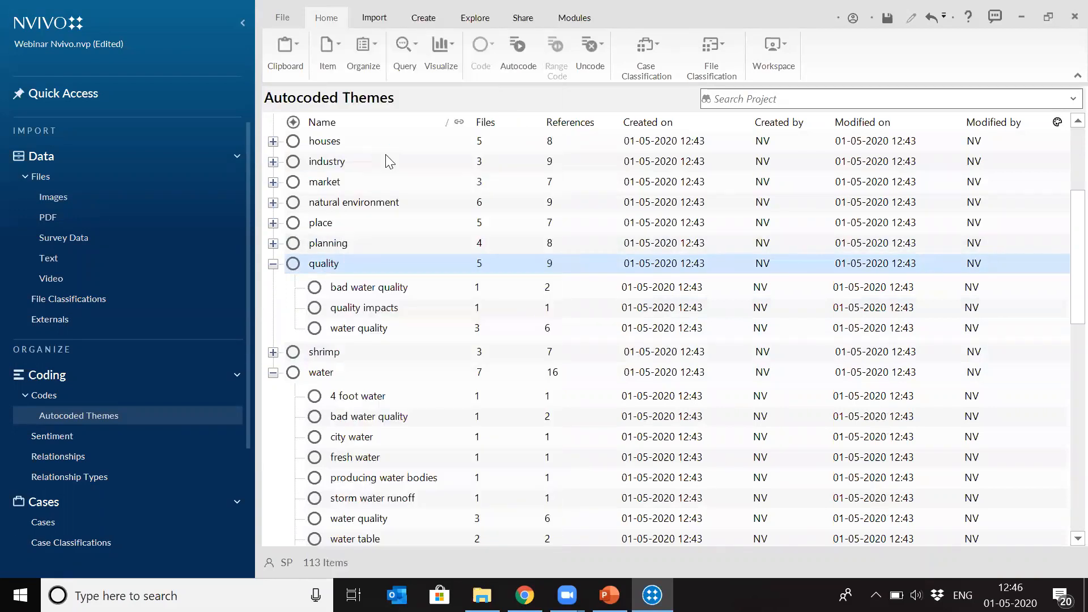
{"action": "right_click", "coordinate": [329, 245]}
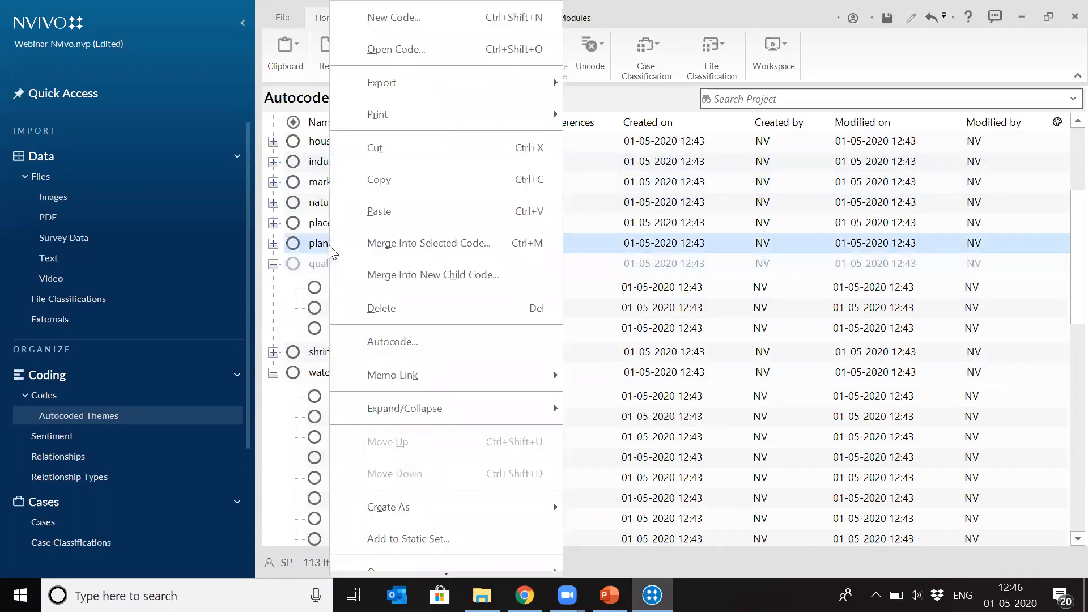
{"action": "left_click", "coordinate": [388, 244]}
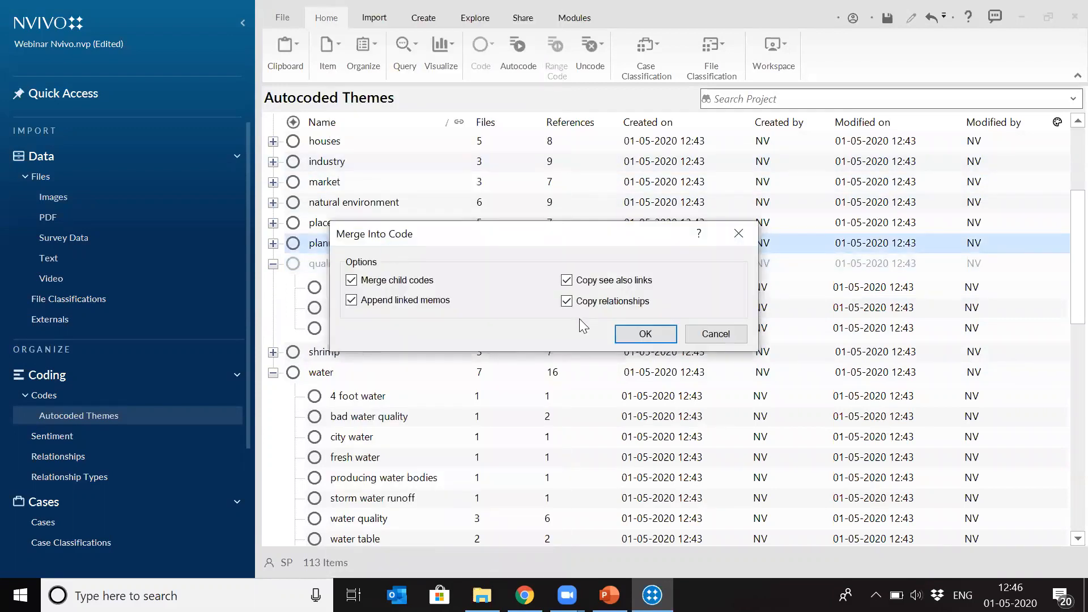
{"action": "left_click", "coordinate": [641, 333]}
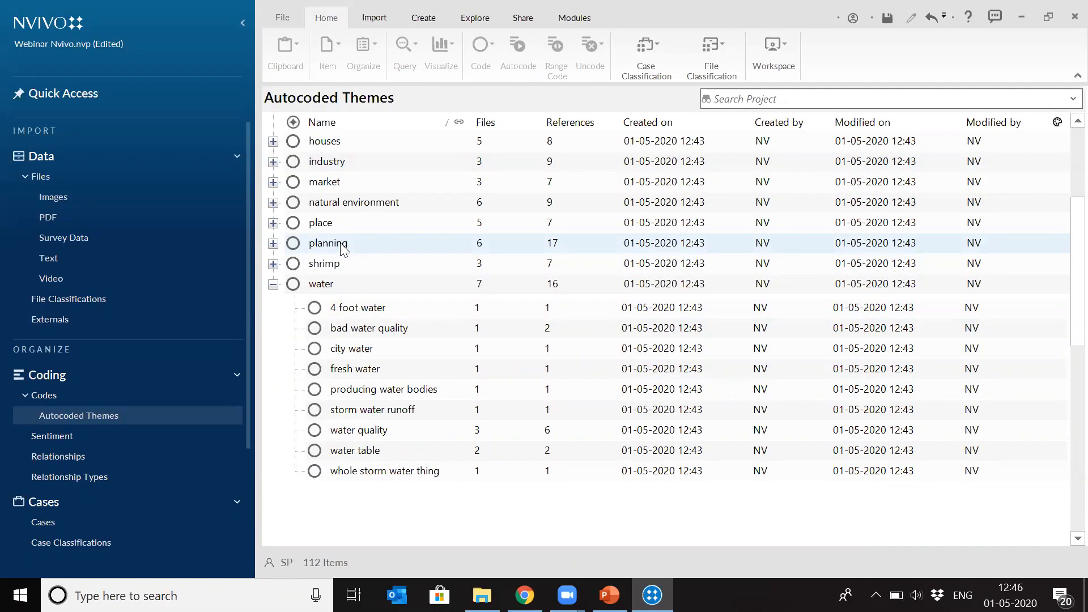
- Review the planning code's name and other settings in its code properties, and dismiss them without editing
{"action": "right_click", "coordinate": [343, 249]}
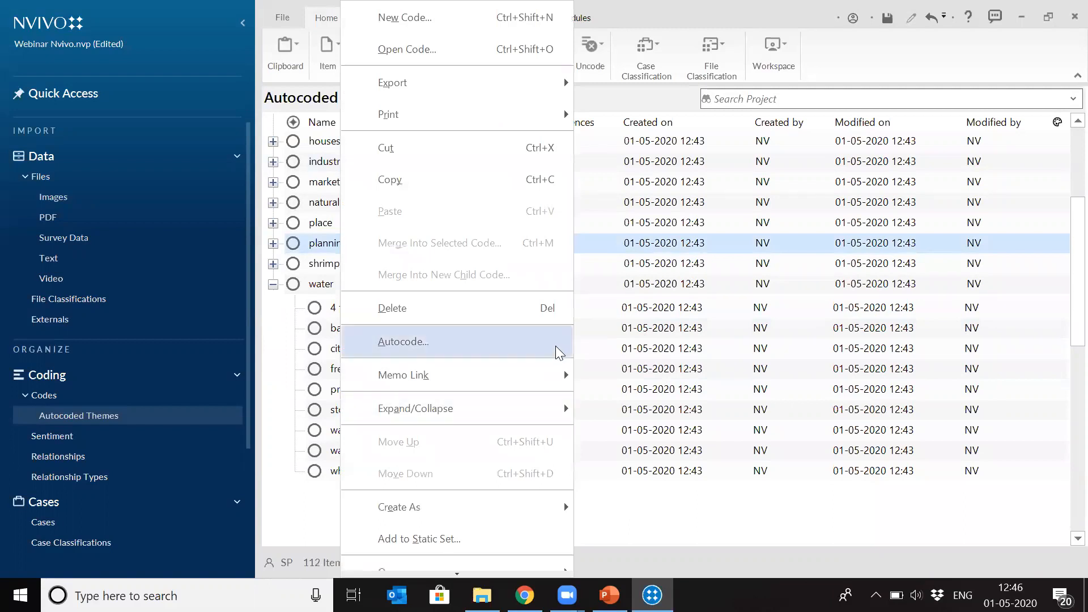
{"action": "mouse_move", "coordinate": [457, 569]}
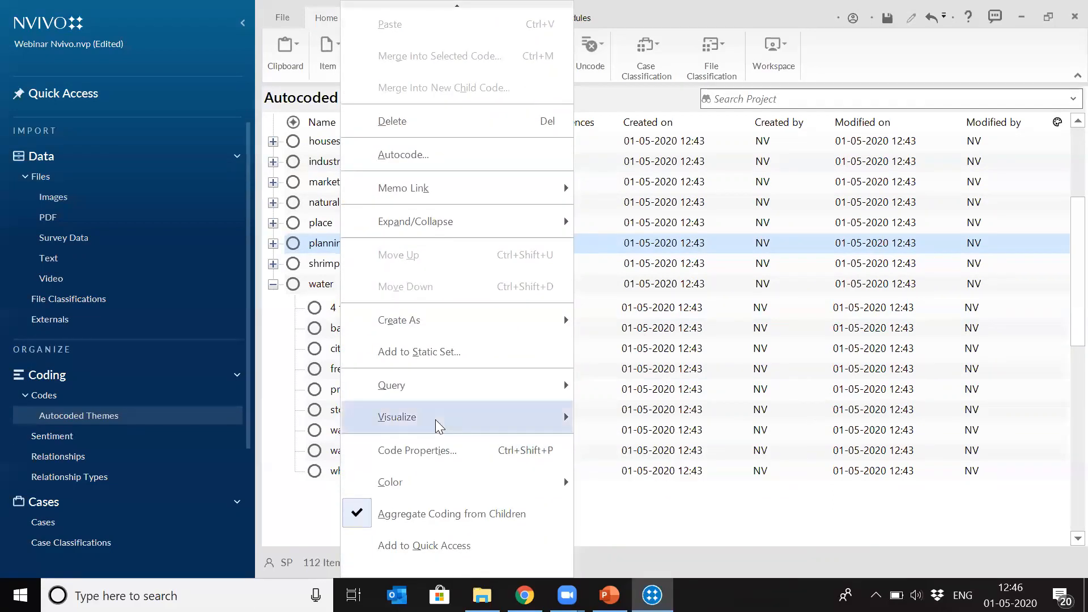
{"action": "left_click", "coordinate": [434, 450]}
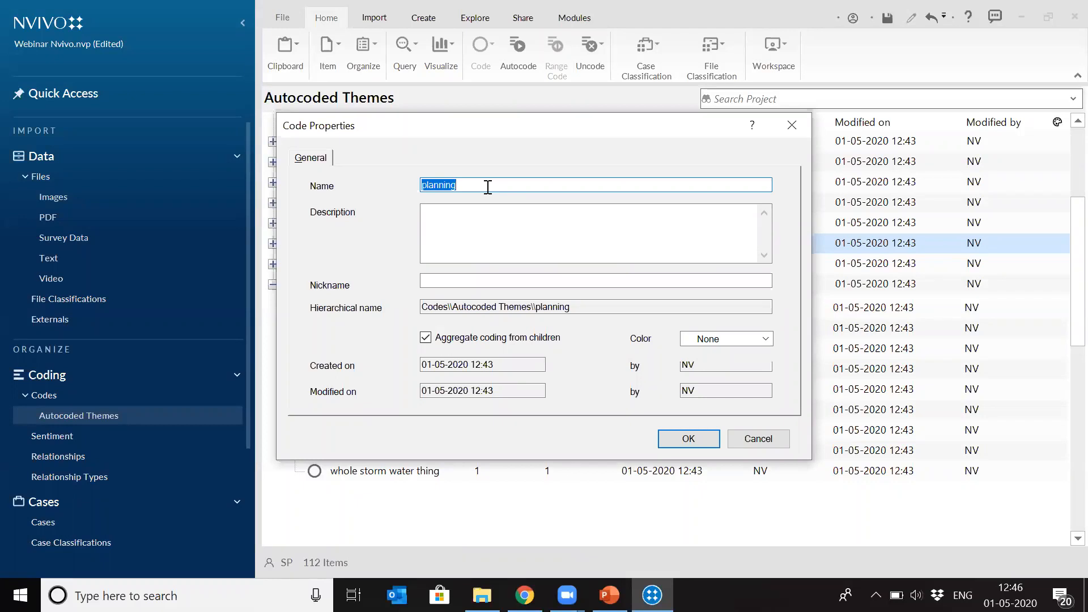
{"action": "left_click", "coordinate": [792, 125]}
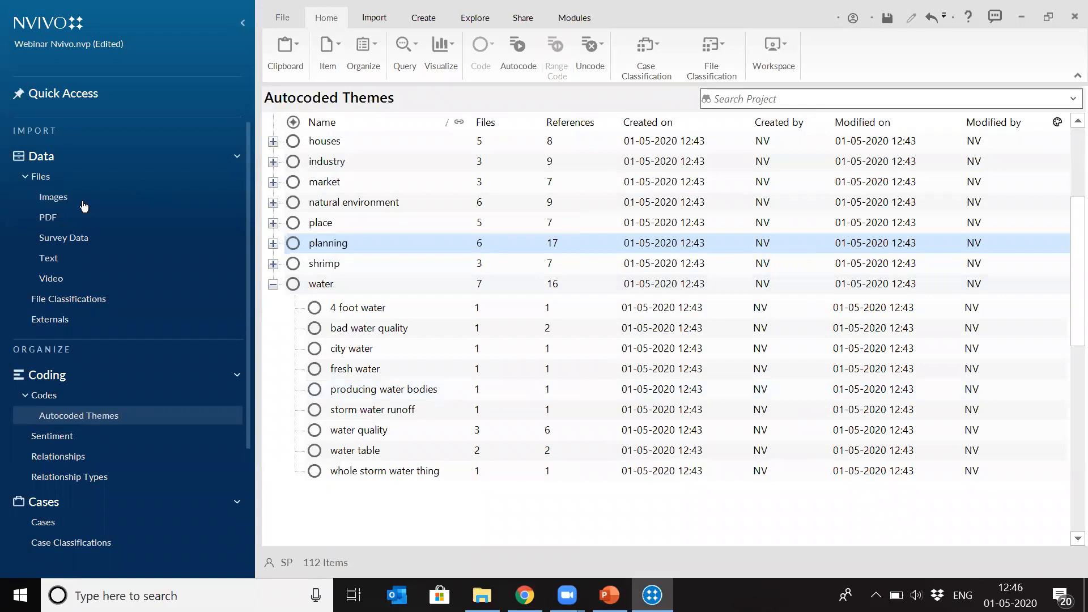
- Autocode all interview files in the Text folder by identifying sentiment, coding whole paragraphs
{"action": "left_click", "coordinate": [55, 260]}
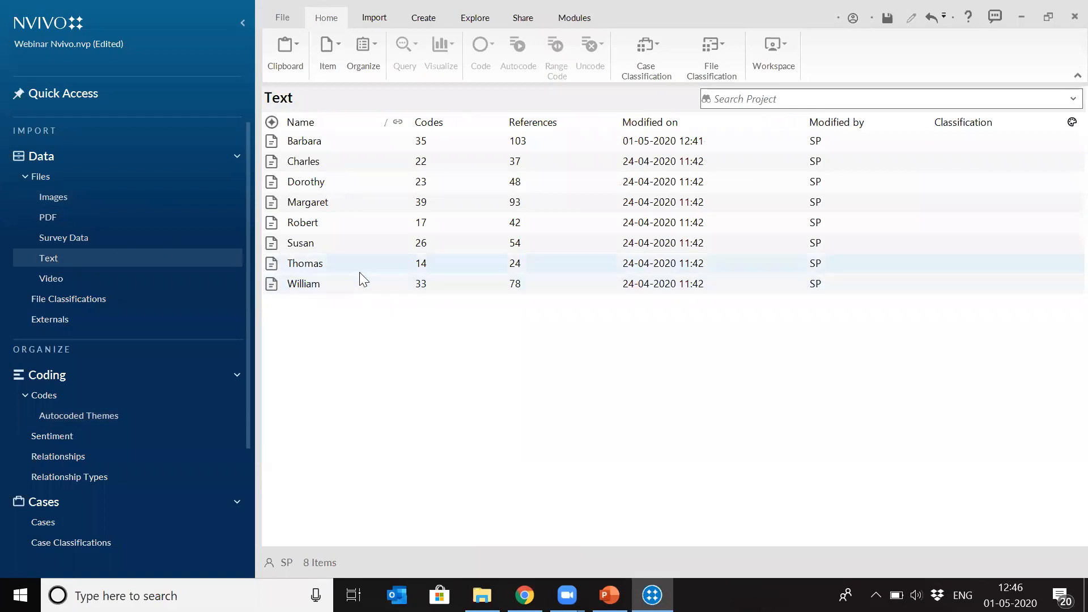
{"action": "left_click_drag", "start_coordinate": [347, 143], "coordinate": [316, 280]}
{"action": "right_click", "coordinate": [316, 280]}
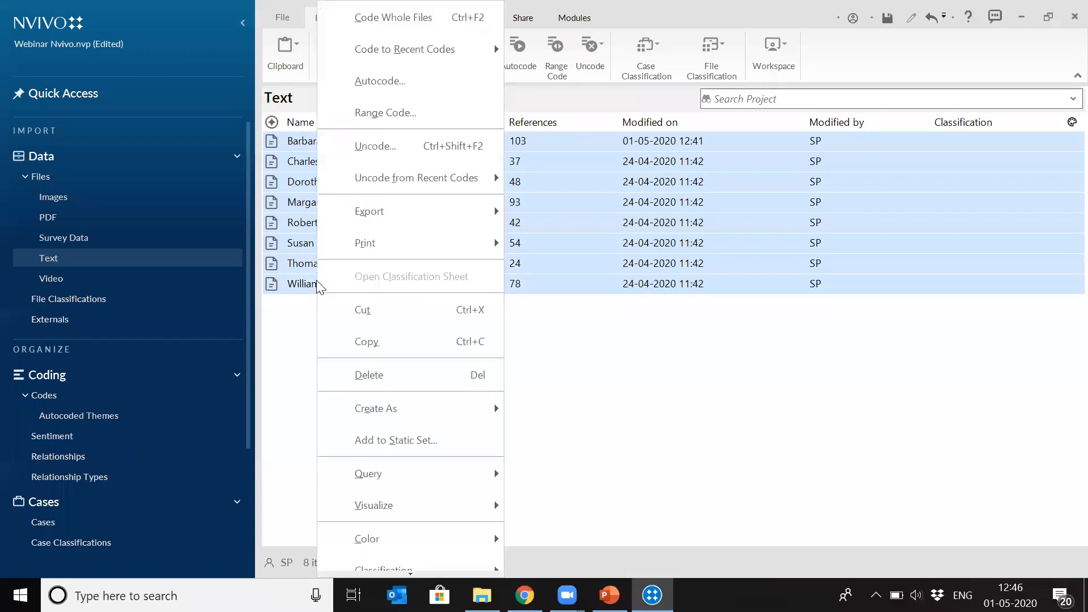
{"action": "left_click", "coordinate": [418, 91]}
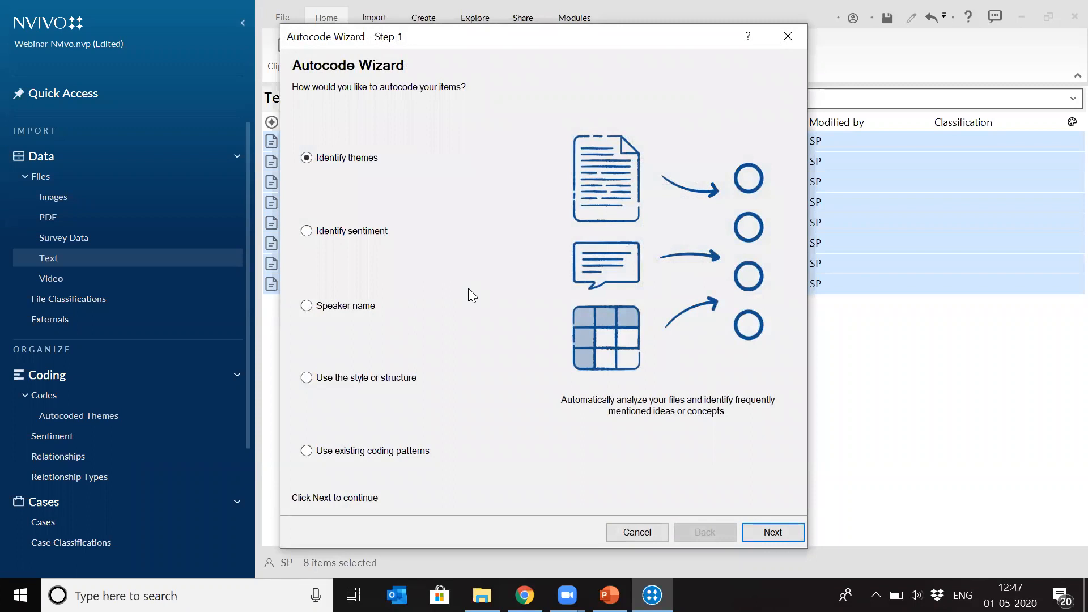
{"action": "left_click", "coordinate": [308, 235]}
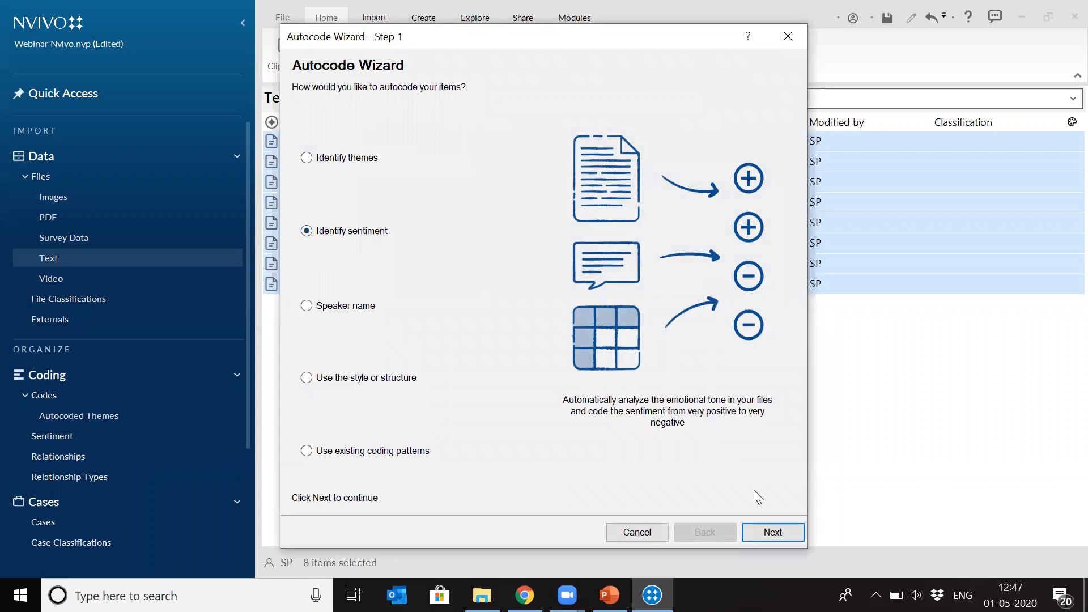
{"action": "left_click", "coordinate": [767, 537]}
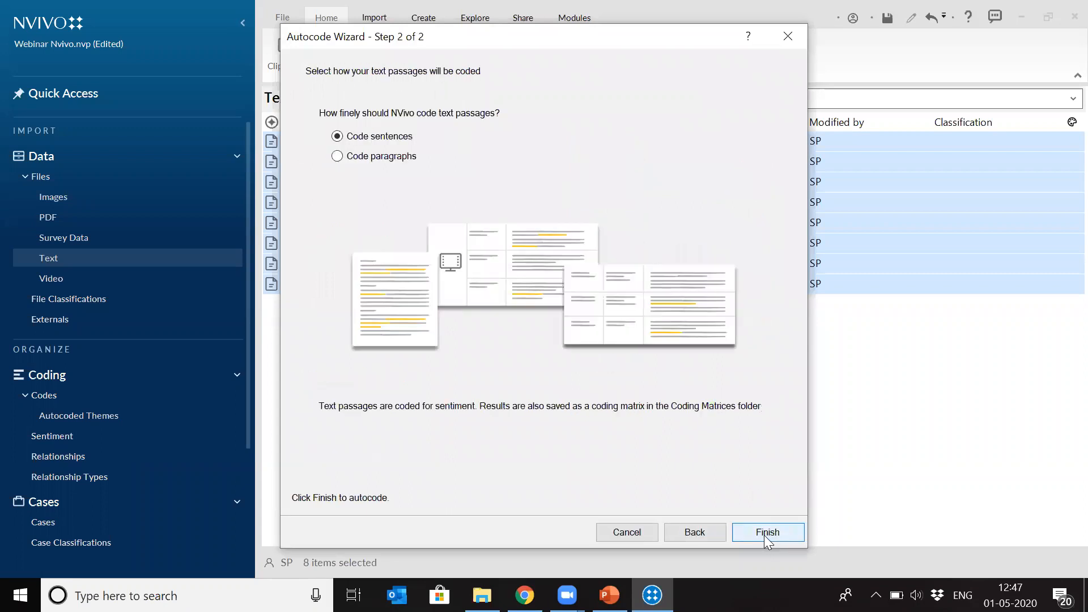
{"action": "left_click", "coordinate": [338, 158]}
{"action": "left_click", "coordinate": [756, 536]}
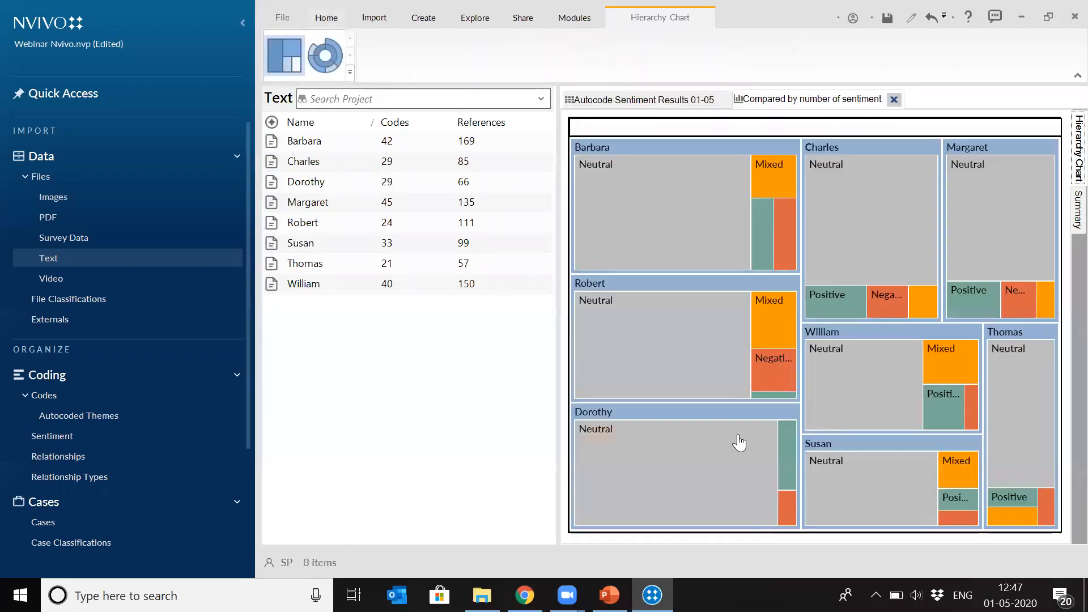
- Examine the autocode sentiment results matrix across its negative and positive sentiment columns for each interview file
{"action": "left_click", "coordinate": [637, 102]}
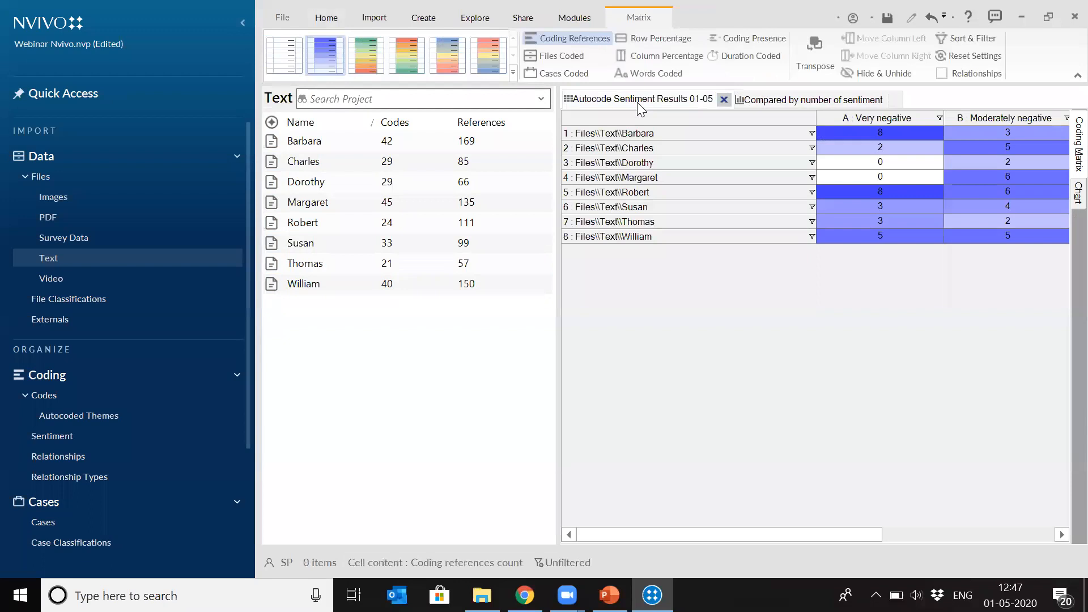
{"action": "mouse_move", "coordinate": [716, 531]}
{"action": "left_mouse_down"}
{"action": "mouse_move", "coordinate": [741, 535]}
{"action": "mouse_move", "coordinate": [727, 534]}
{"action": "left_mouse_up"}
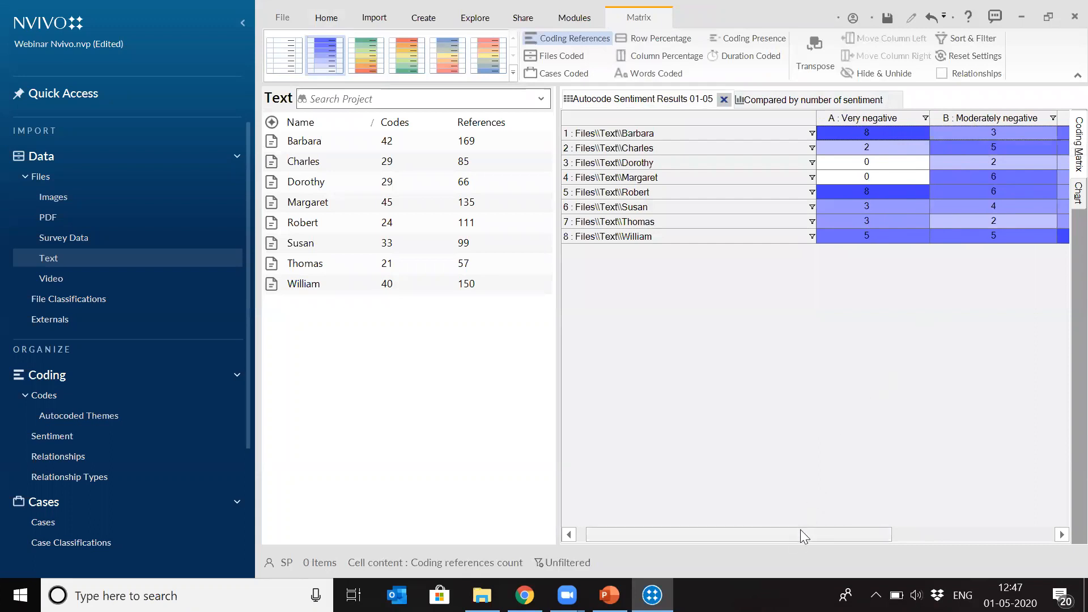
{"action": "left_click_drag", "start_coordinate": [797, 535], "coordinate": [727, 533]}
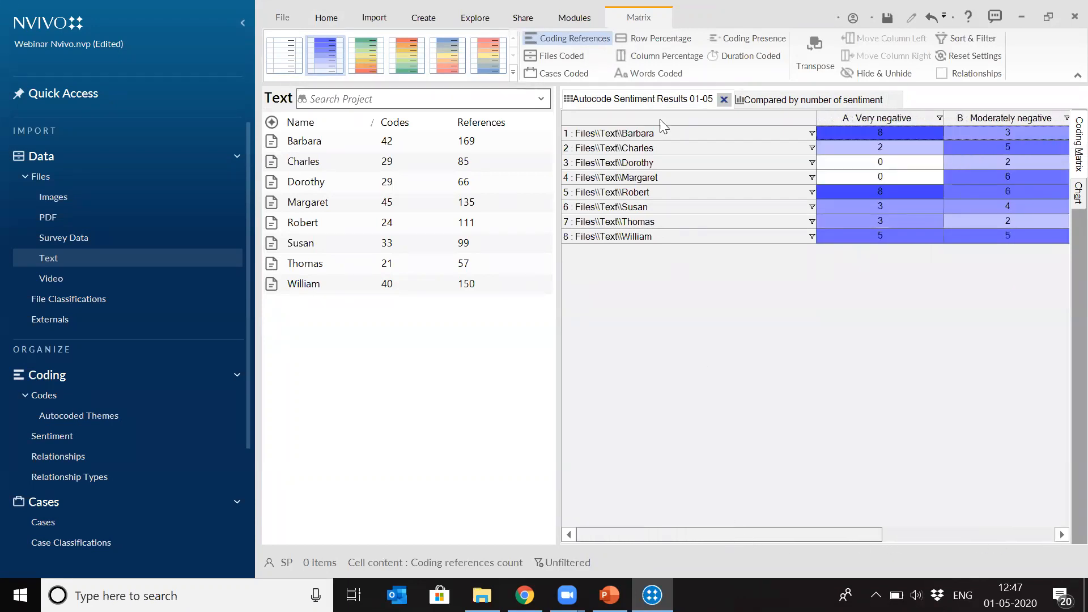
- Return to the sentiment hierarchy chart and drill into the second listed interview to inspect its positive and negative references
{"action": "left_click", "coordinate": [794, 100]}
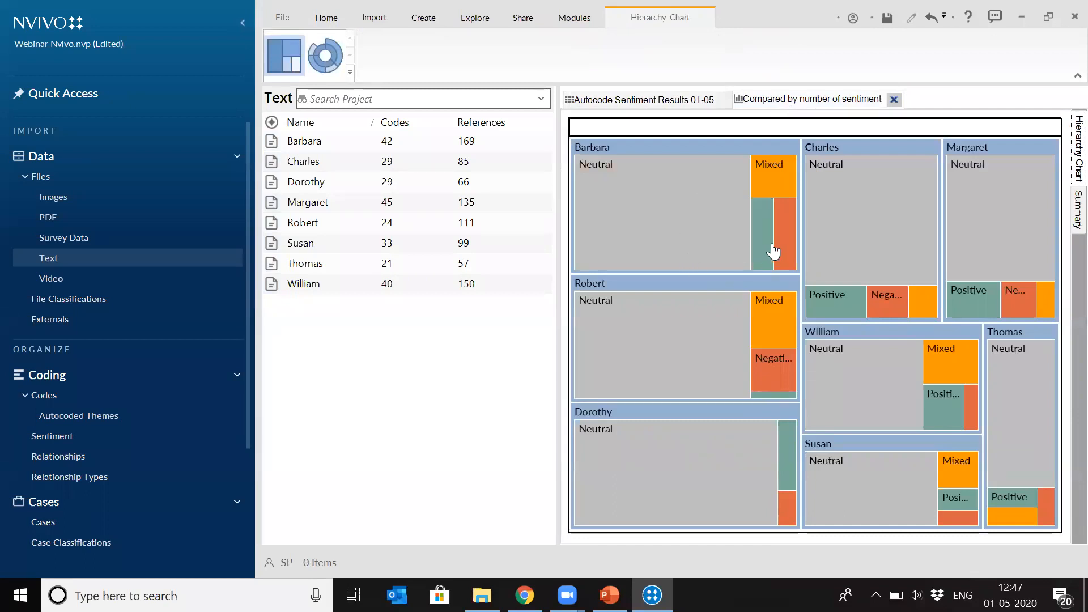
{"action": "mouse_move", "coordinate": [722, 223]}
{"action": "left_click", "coordinate": [867, 150]}
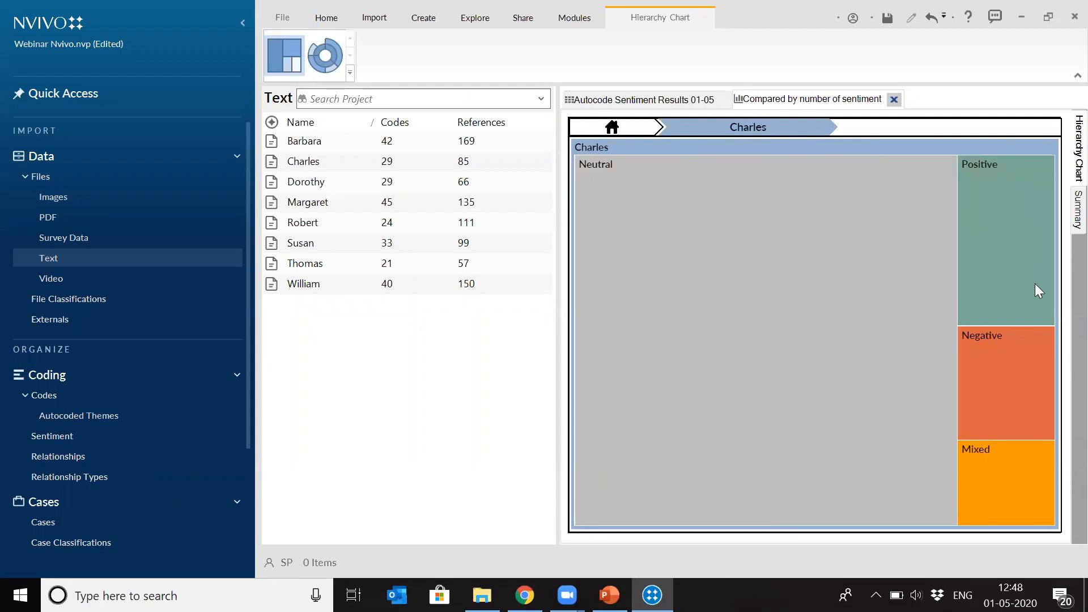
{"action": "mouse_move", "coordinate": [1008, 246]}
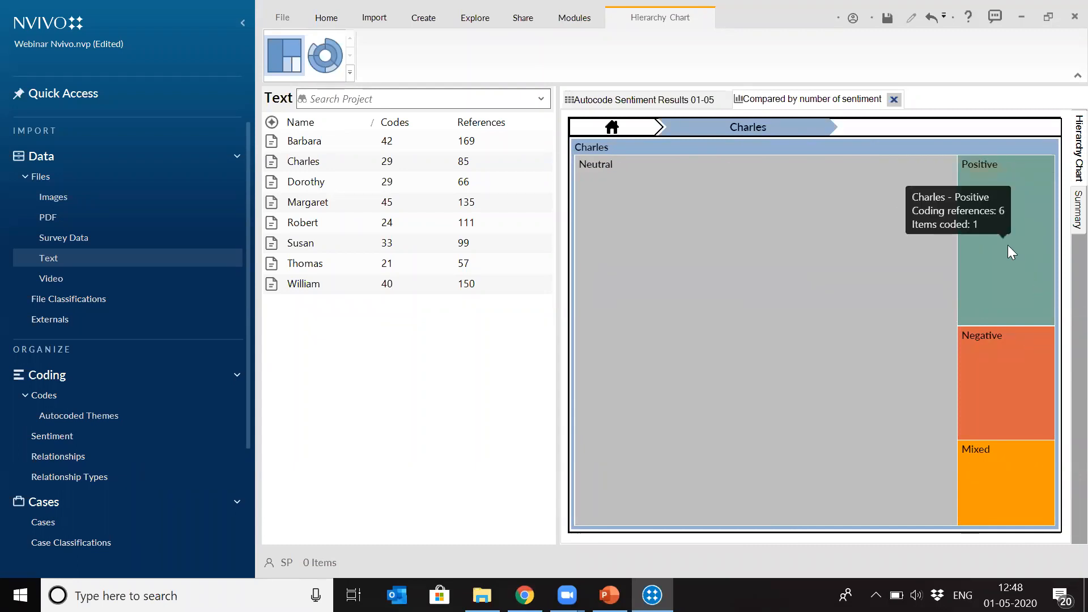
{"action": "mouse_move", "coordinate": [998, 415]}
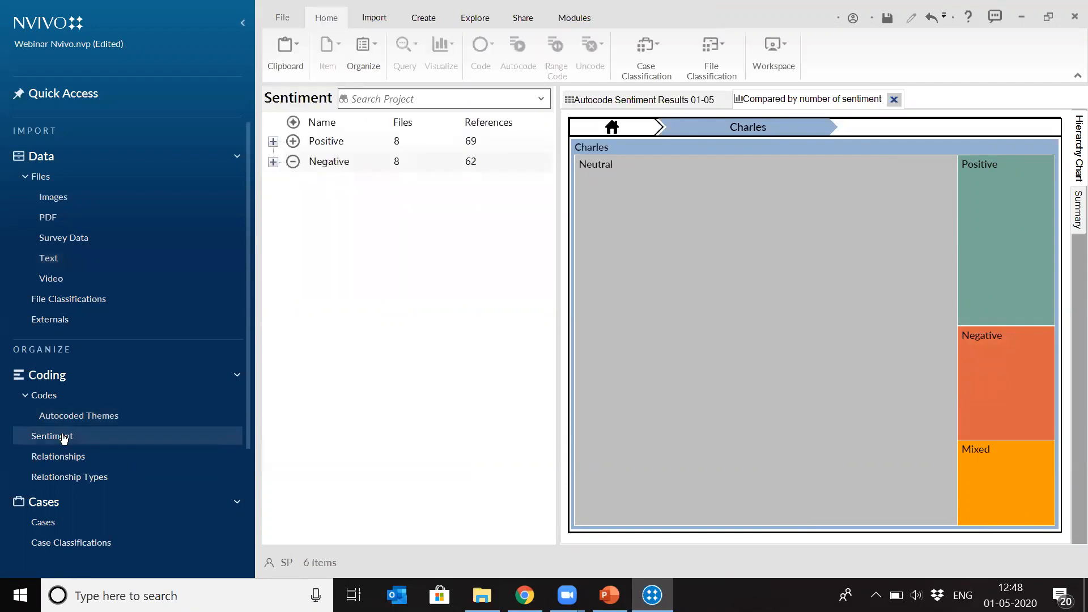
- Expand the Positive and Negative codes in the Sentiment folder and read through the references coded at Very positive
{"action": "left_click", "coordinate": [273, 142]}
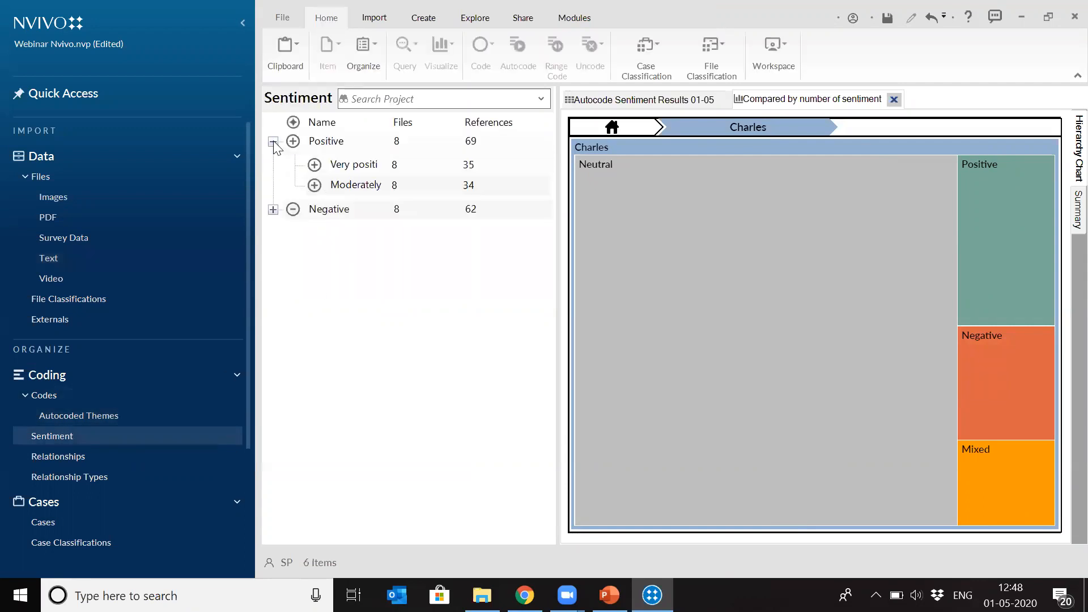
{"action": "left_click", "coordinate": [273, 210]}
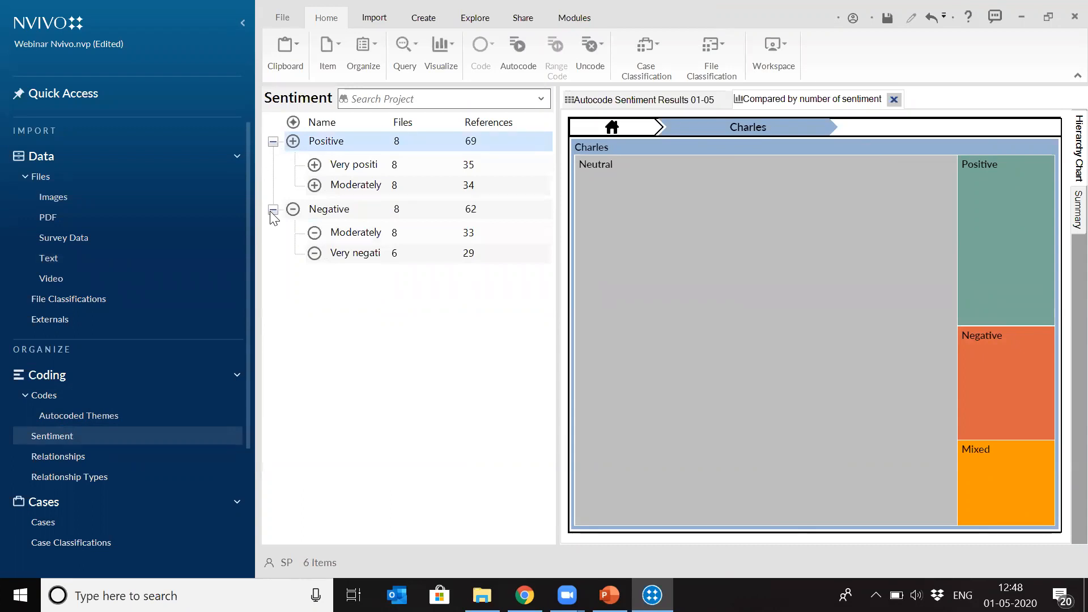
{"action": "left_click", "coordinate": [316, 168]}
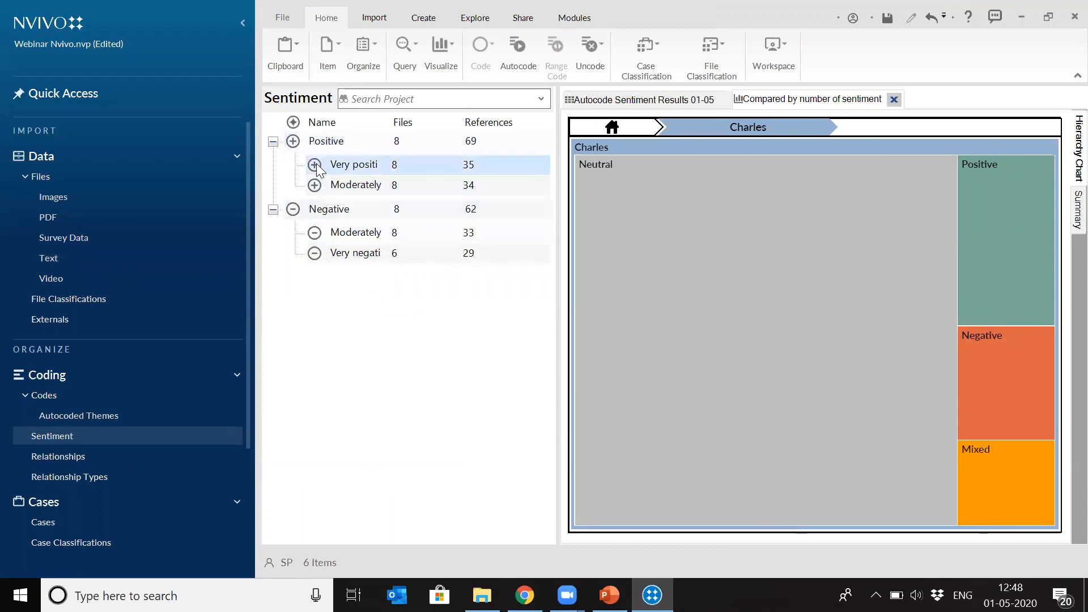
{"action": "double_click", "coordinate": [345, 168]}
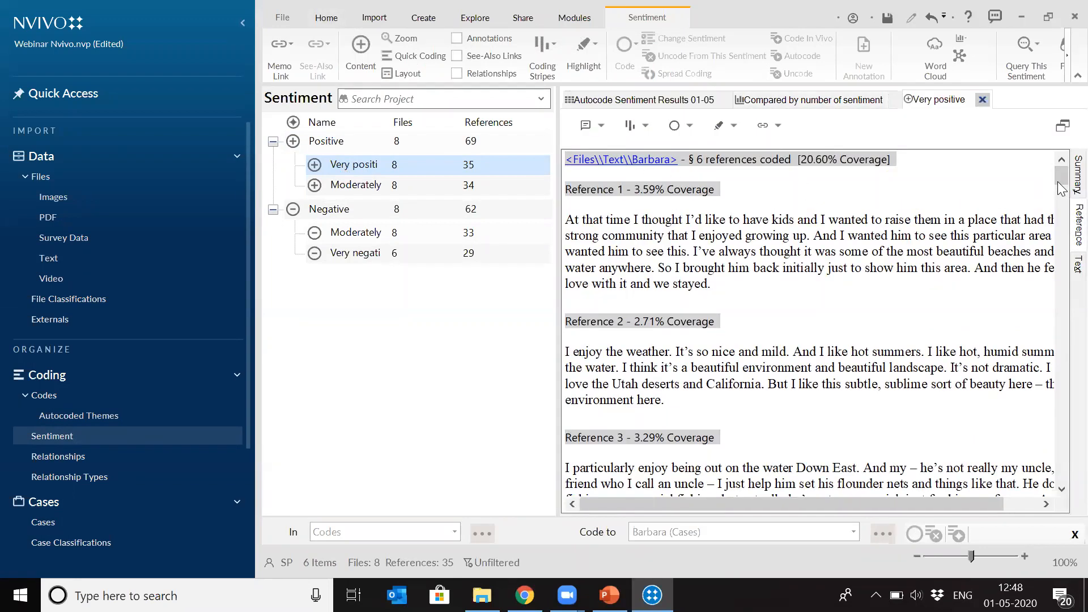
{"action": "left_click_drag", "start_coordinate": [1063, 184], "coordinate": [1065, 225]}
{"action": "scroll", "coordinate": [1061, 223], "scroll_direction": "down", "scroll_amount": 4}
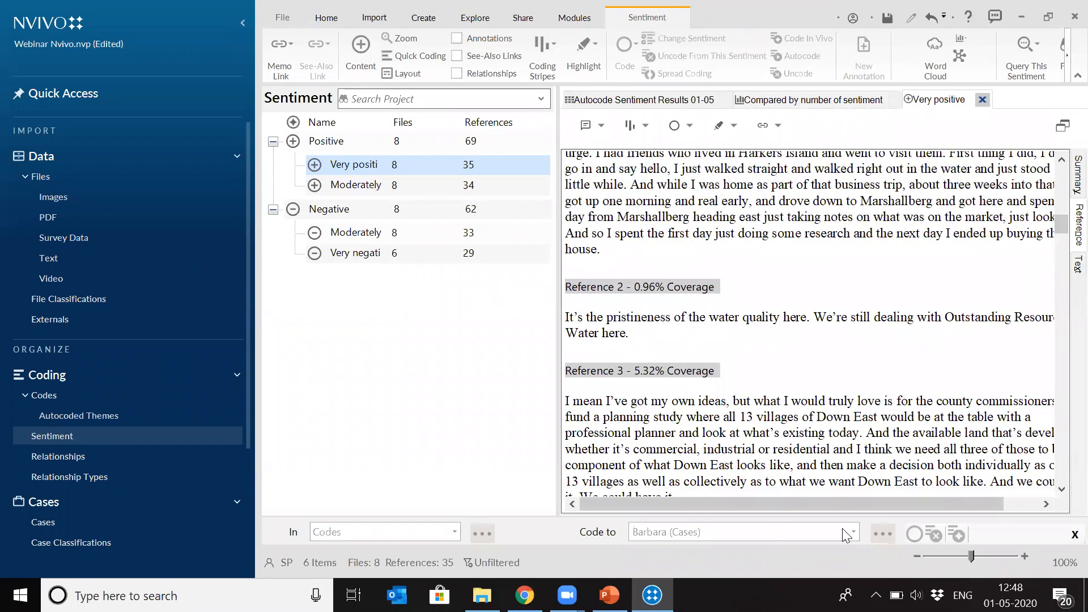
{"action": "left_click_drag", "start_coordinate": [845, 507], "coordinate": [816, 526]}
- Open the first interview document from the Text folder and close its coding stripes
{"action": "left_click", "coordinate": [374, 19]}
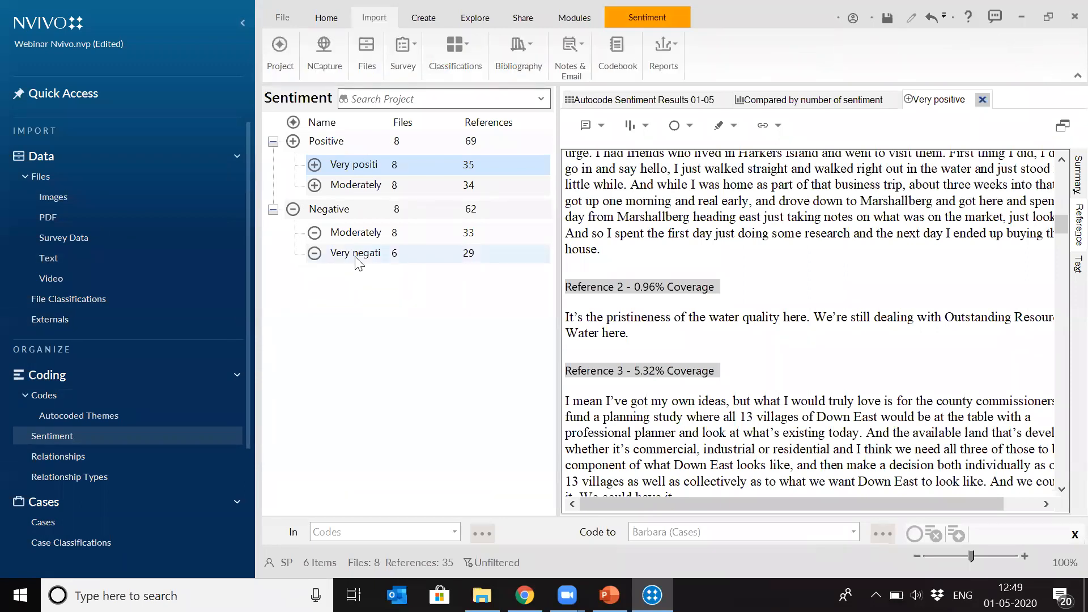
{"action": "left_click", "coordinate": [41, 178]}
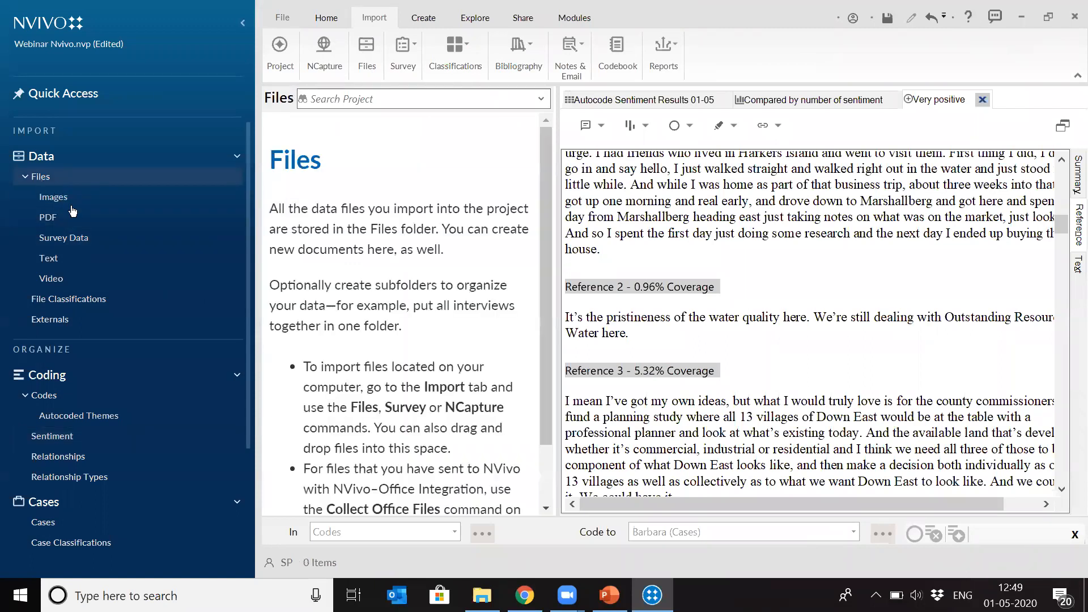
{"action": "left_click", "coordinate": [51, 259]}
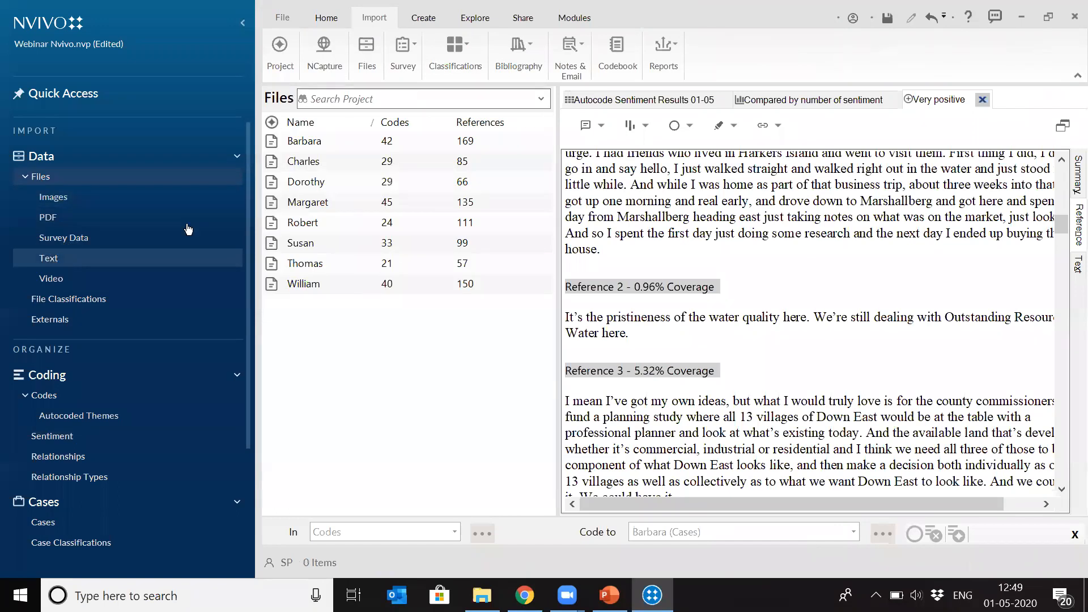
{"action": "double_click", "coordinate": [313, 145]}
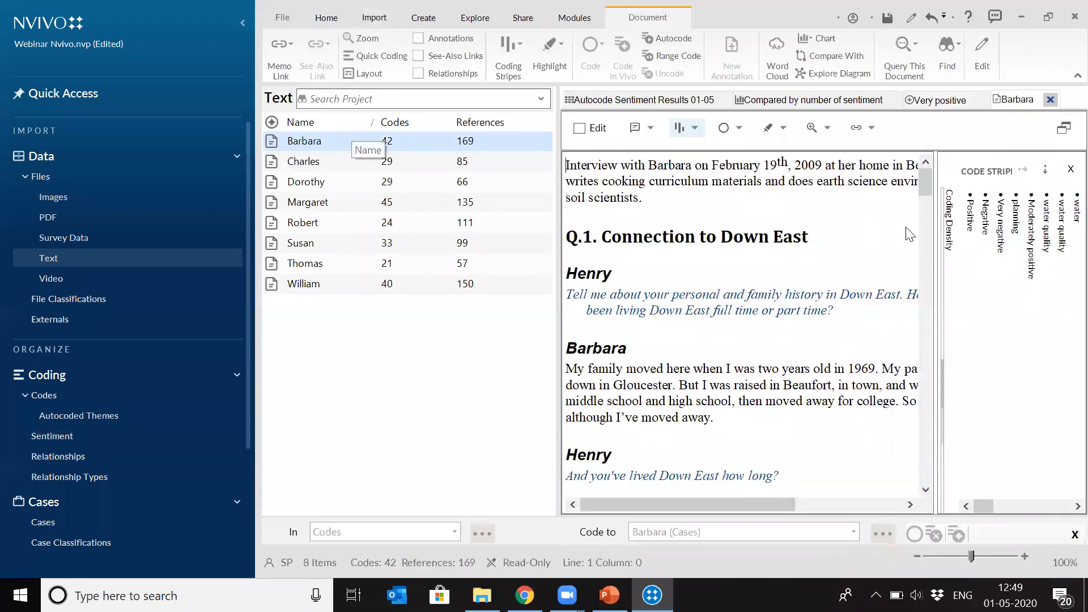
{"action": "left_click", "coordinate": [1068, 170]}
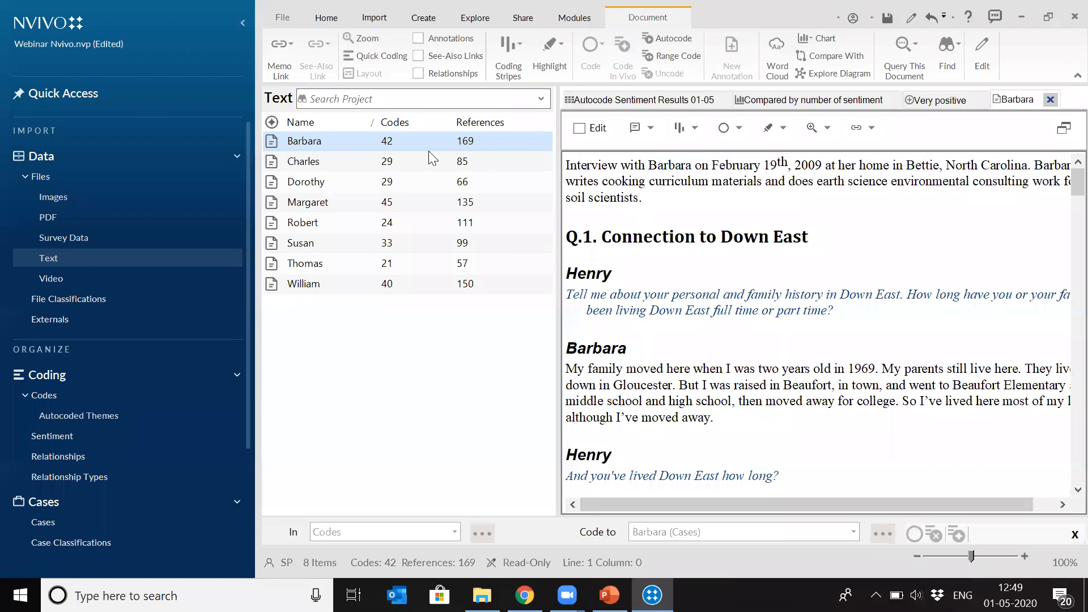
{"action": "right_click", "coordinate": [346, 139]}
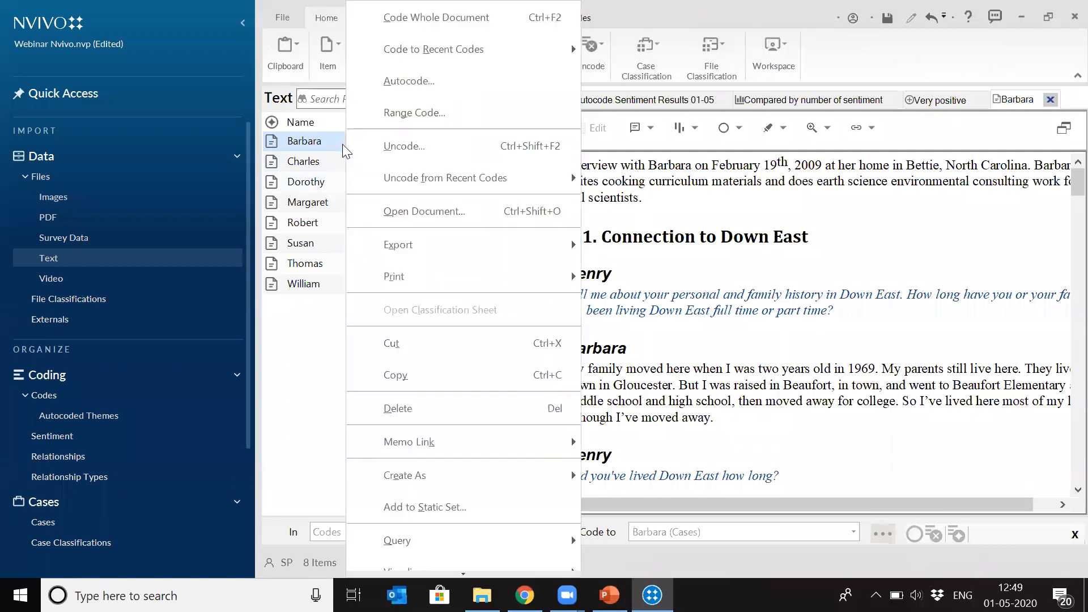
{"action": "left_click", "coordinate": [424, 83]}
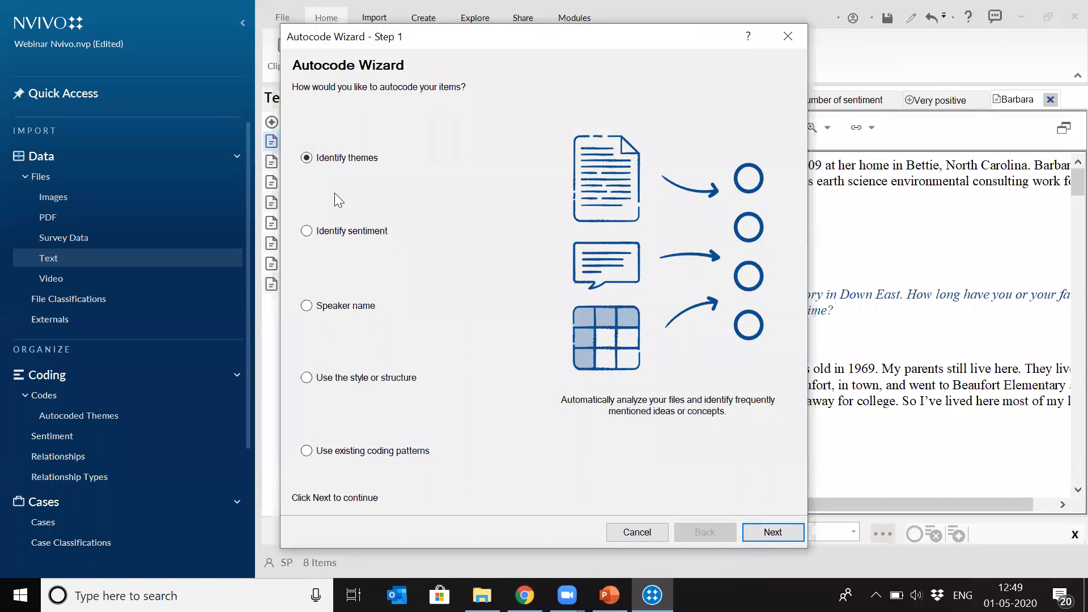
{"action": "left_click", "coordinate": [307, 307]}
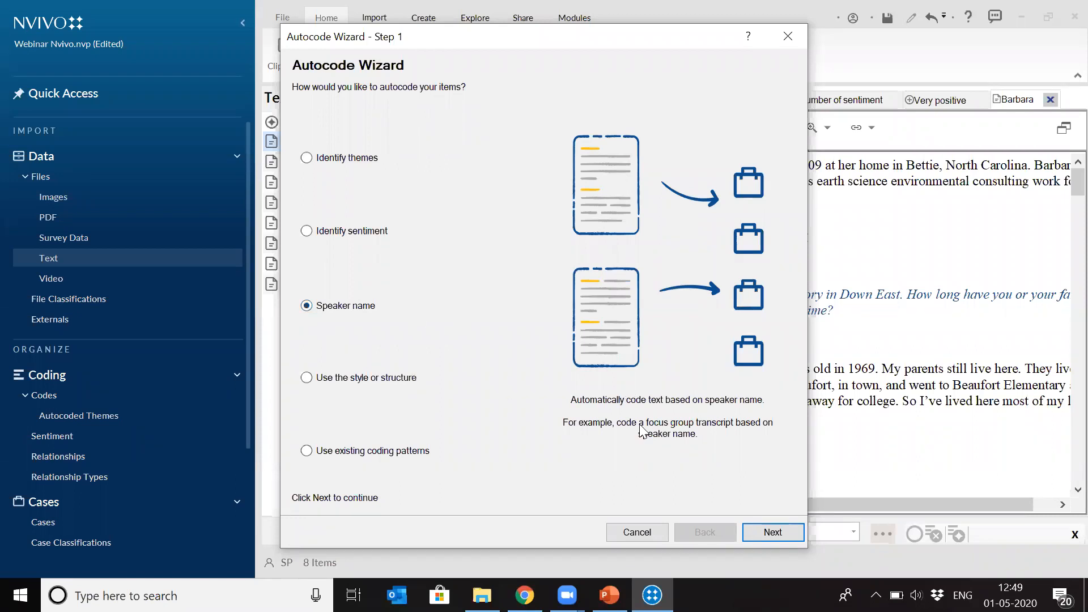
{"action": "left_click", "coordinate": [779, 534]}
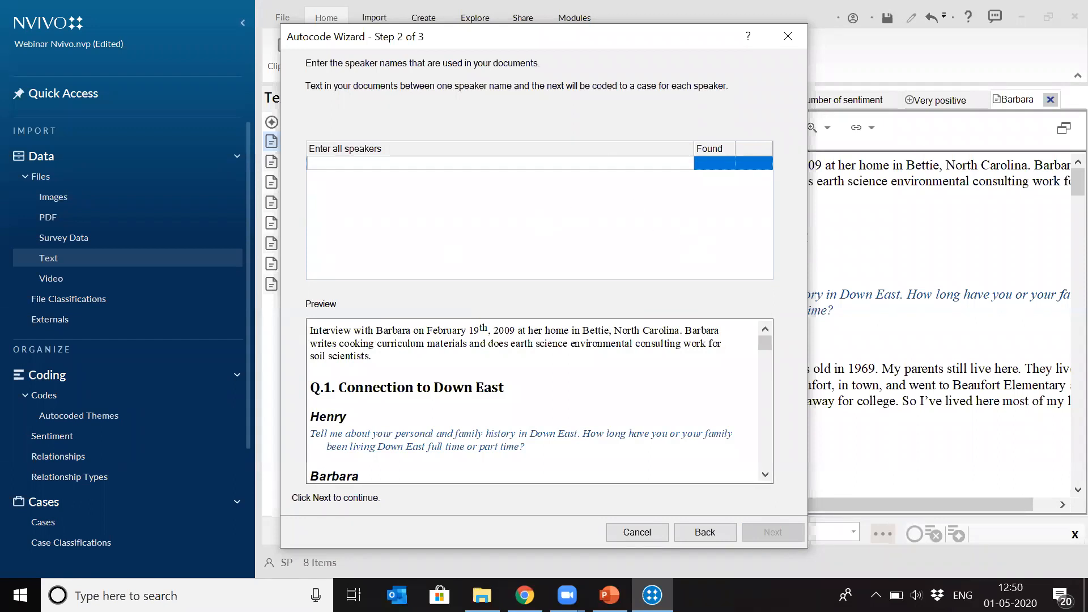
{"action": "type", "text": "Barbara"}
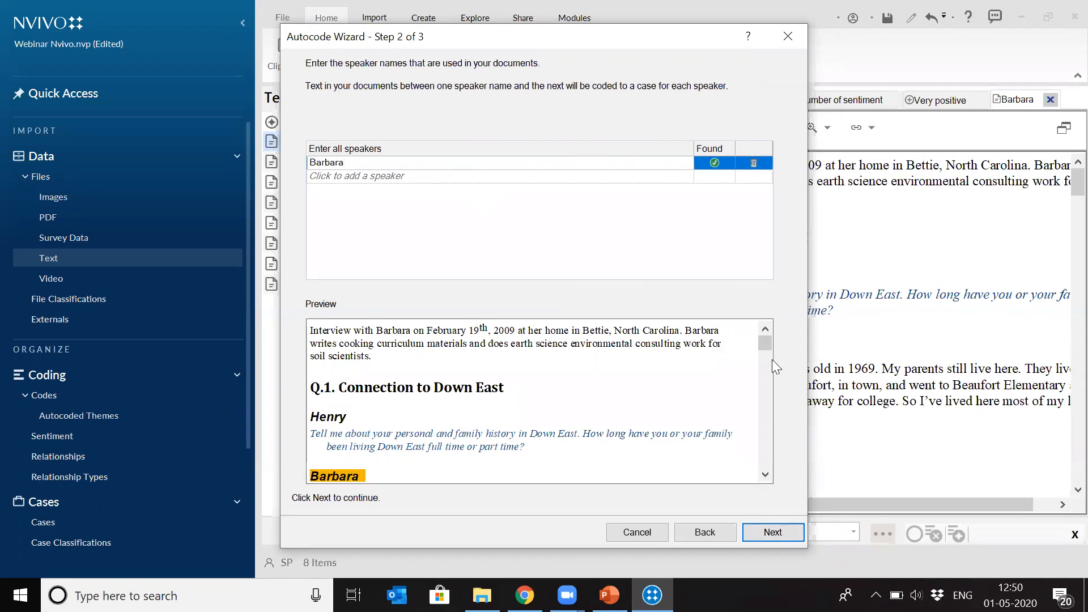
{"action": "mouse_move", "coordinate": [764, 345]}
{"action": "left_mouse_down"}
{"action": "mouse_move", "coordinate": [763, 373]}
{"action": "mouse_move", "coordinate": [757, 336]}
{"action": "left_mouse_up"}
{"action": "left_click", "coordinate": [324, 175]}
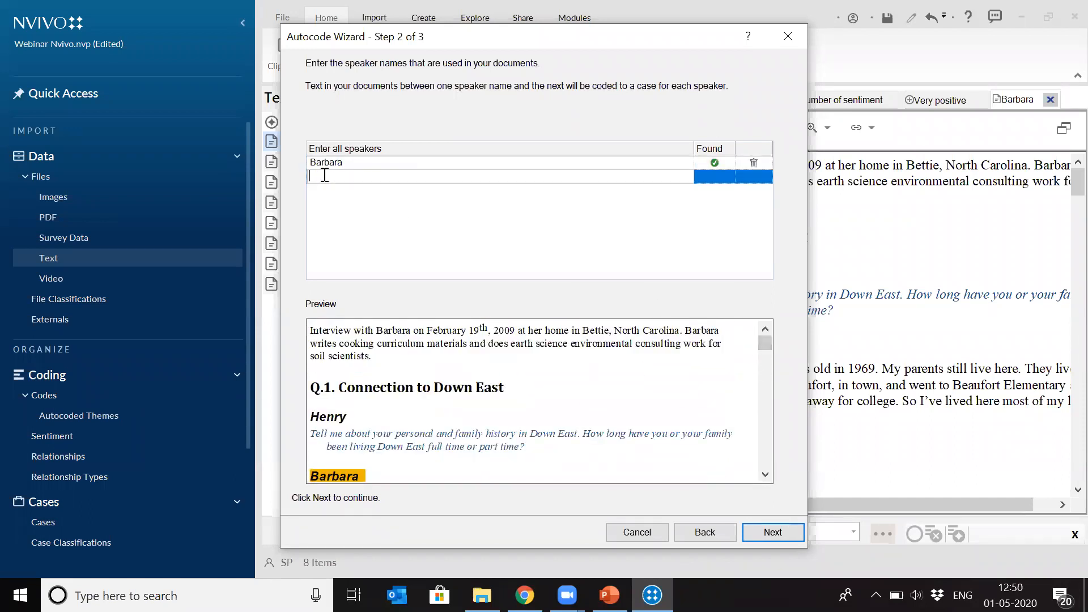
{"action": "type", "text": "Henry"}
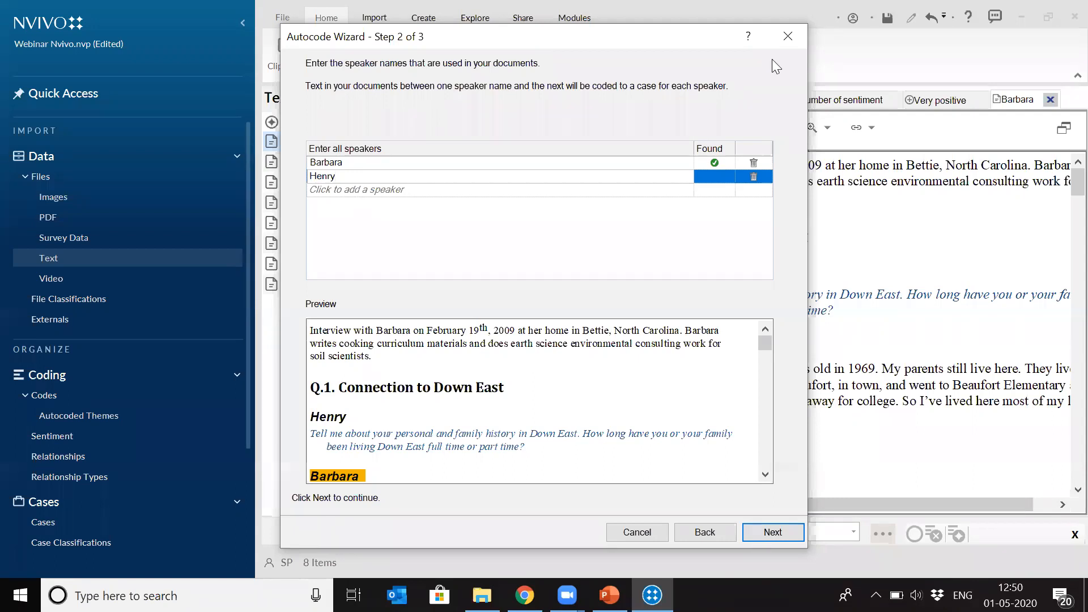
{"action": "left_click", "coordinate": [788, 37]}
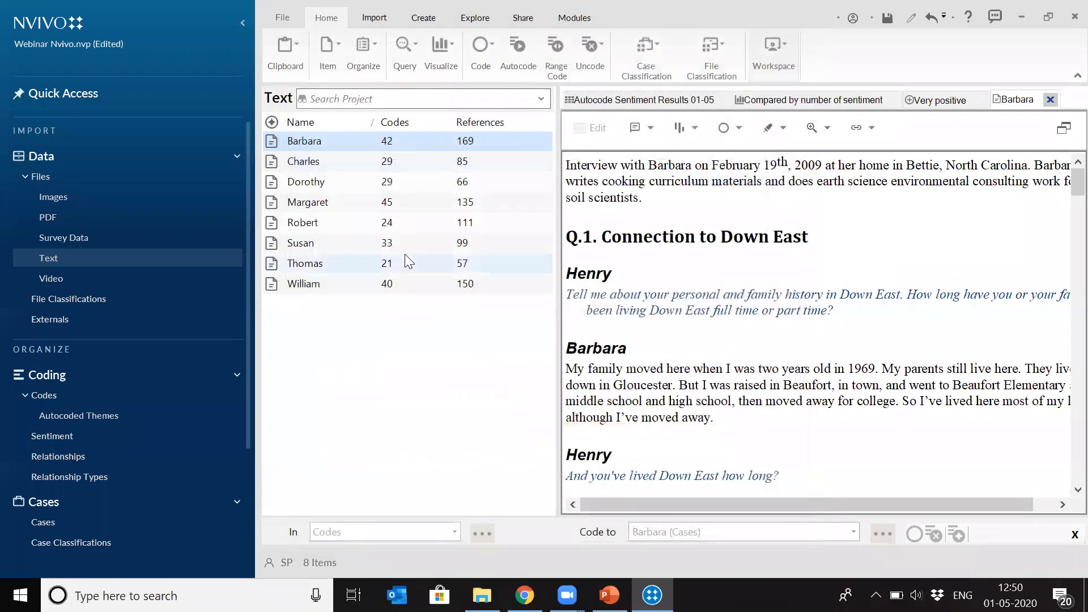
- Open the second interview document and set up autocoding by speaker name, entering the interviewee's and interviewer's names as speakers
{"action": "left_click", "coordinate": [315, 163]}
{"action": "double_click", "coordinate": [313, 161]}
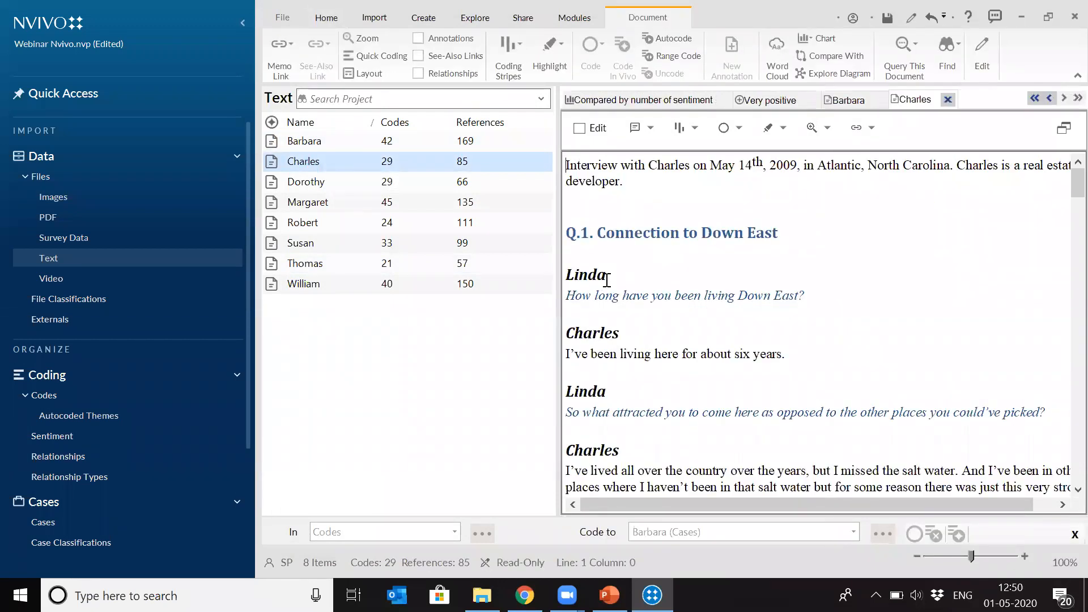
{"action": "right_click", "coordinate": [318, 160]}
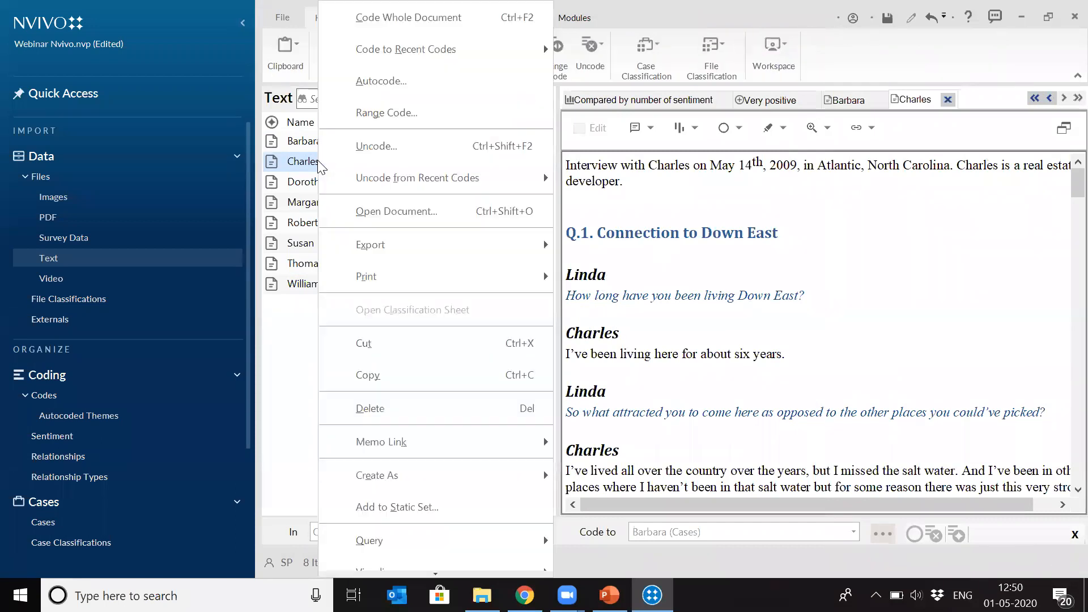
{"action": "left_click", "coordinate": [400, 81]}
{"action": "left_click", "coordinate": [310, 306]}
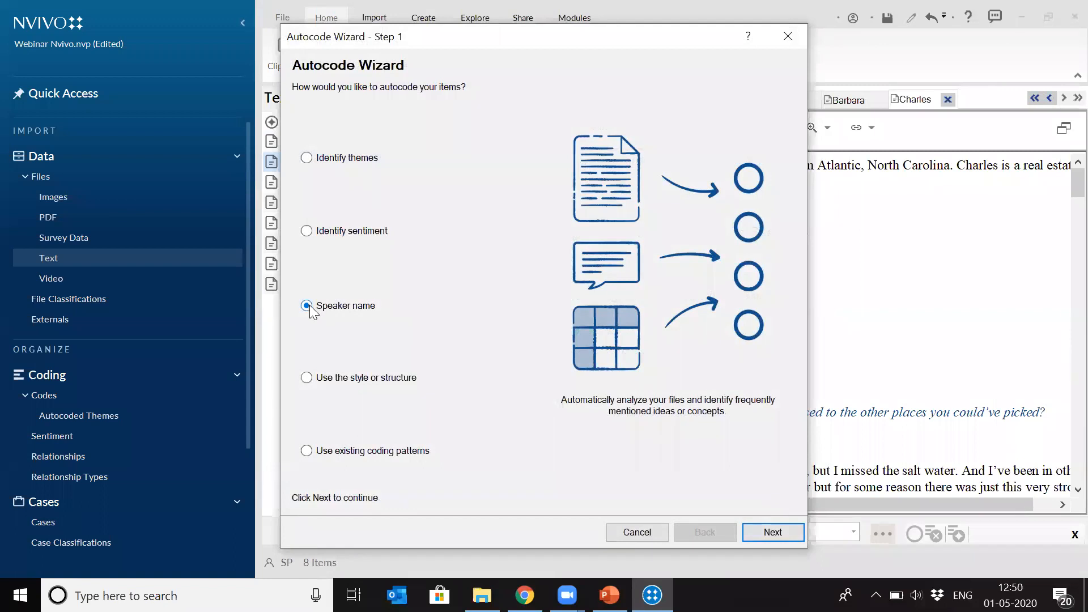
{"action": "left_click", "coordinate": [767, 531]}
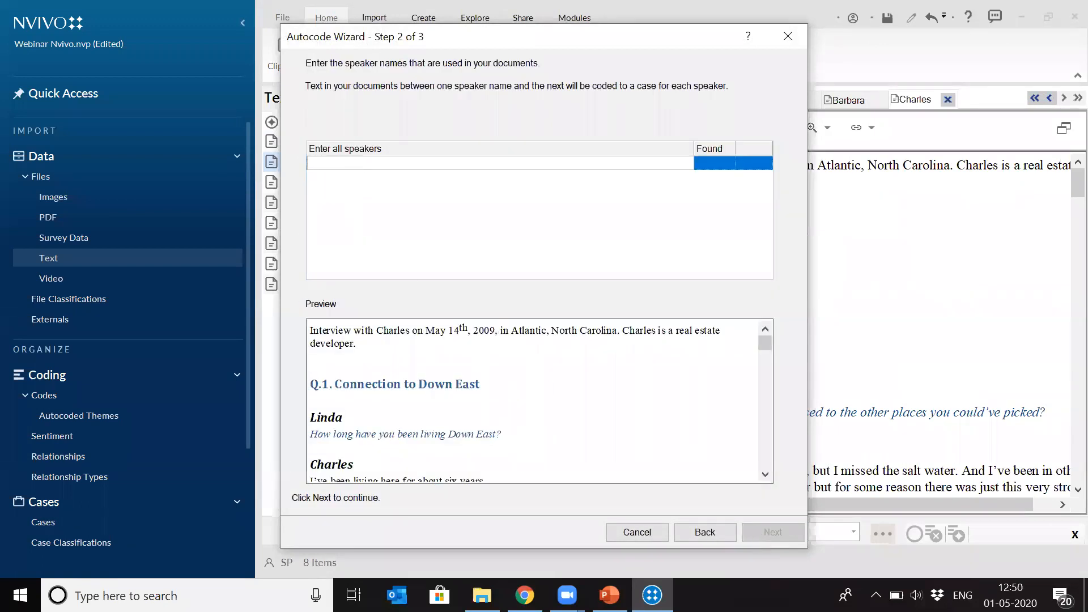
{"action": "type", "text": "Charles"}
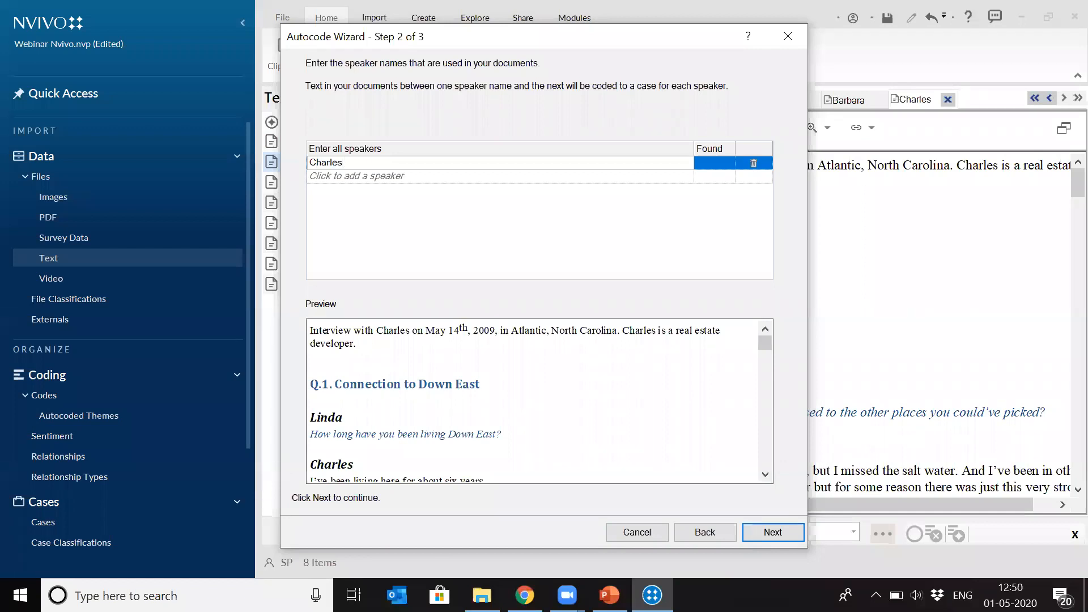
{"action": "left_click", "coordinate": [406, 177]}
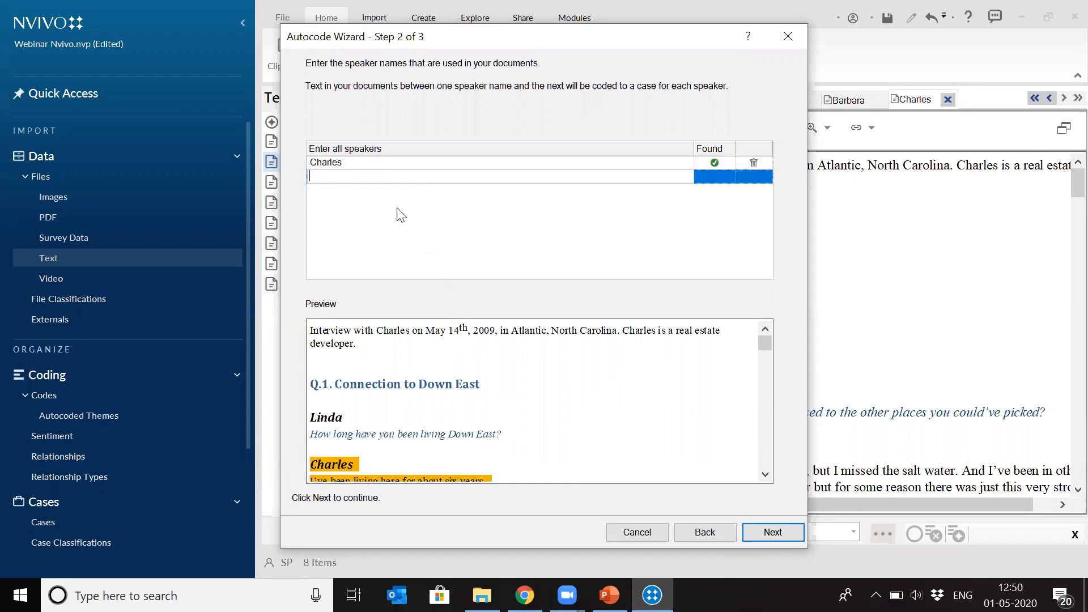
{"action": "type", "text": "Linda"}
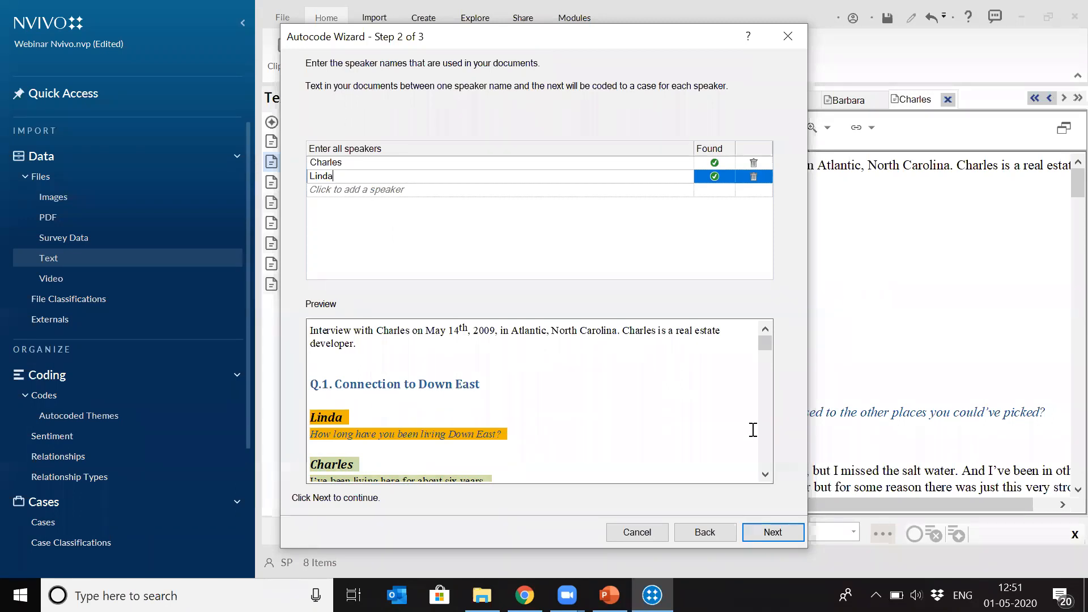
- Group the speaker cases in a new classification named Person, stored under Cases, and finish the autocoding
{"action": "left_click", "coordinate": [765, 535]}
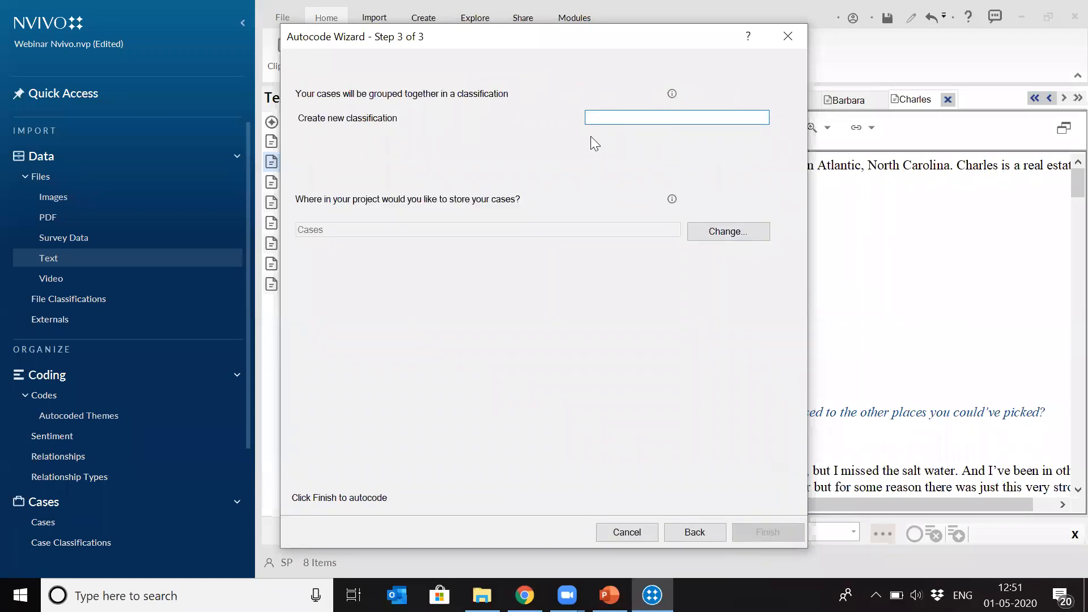
{"action": "left_click", "coordinate": [628, 119]}
{"action": "type", "text": "Person"}
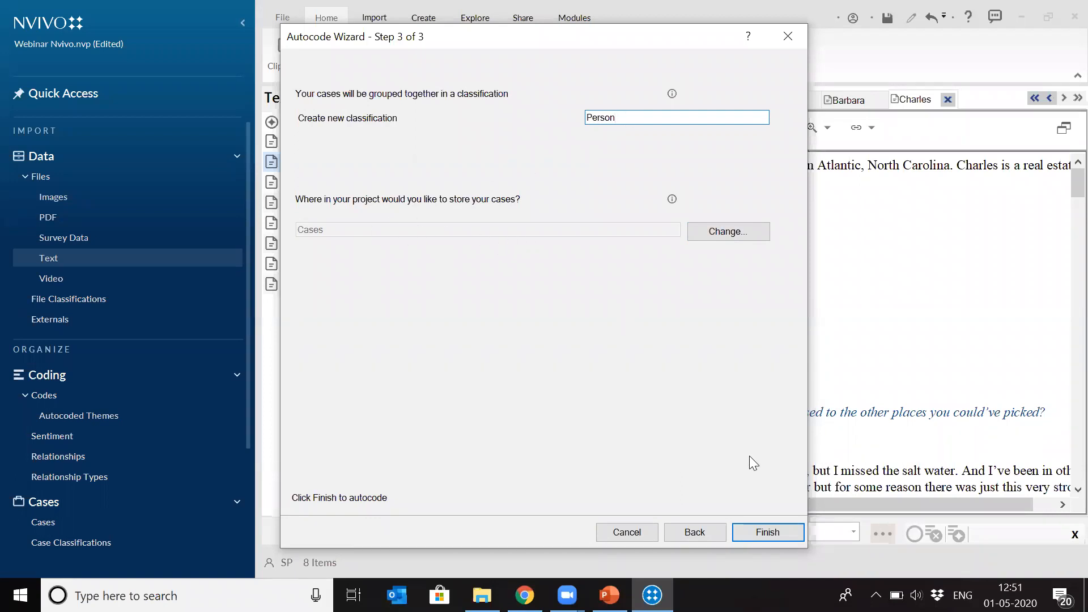
{"action": "left_click", "coordinate": [755, 534]}
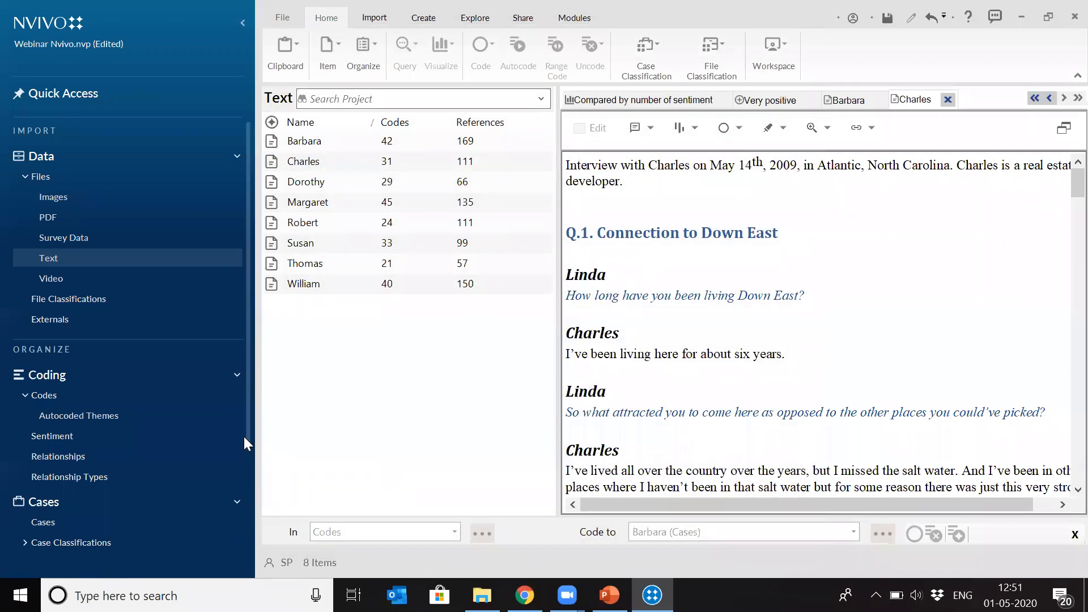
- Open the interviewee's and interviewer's autocoded cases in the Cases folder and review their coded references
{"action": "left_click_drag", "start_coordinate": [247, 446], "coordinate": [251, 511]}
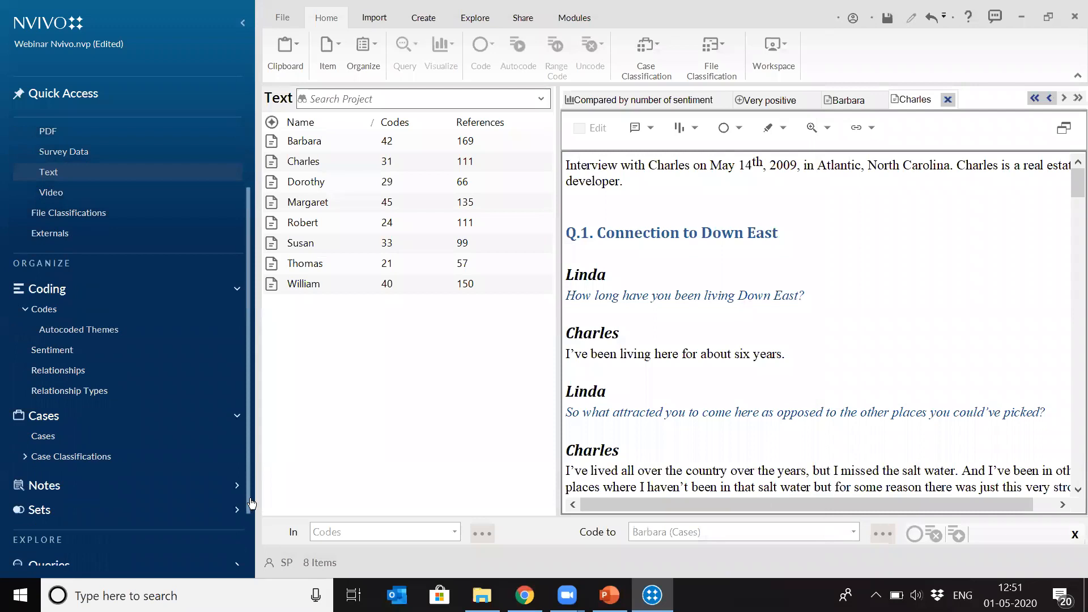
{"action": "left_click", "coordinate": [46, 437]}
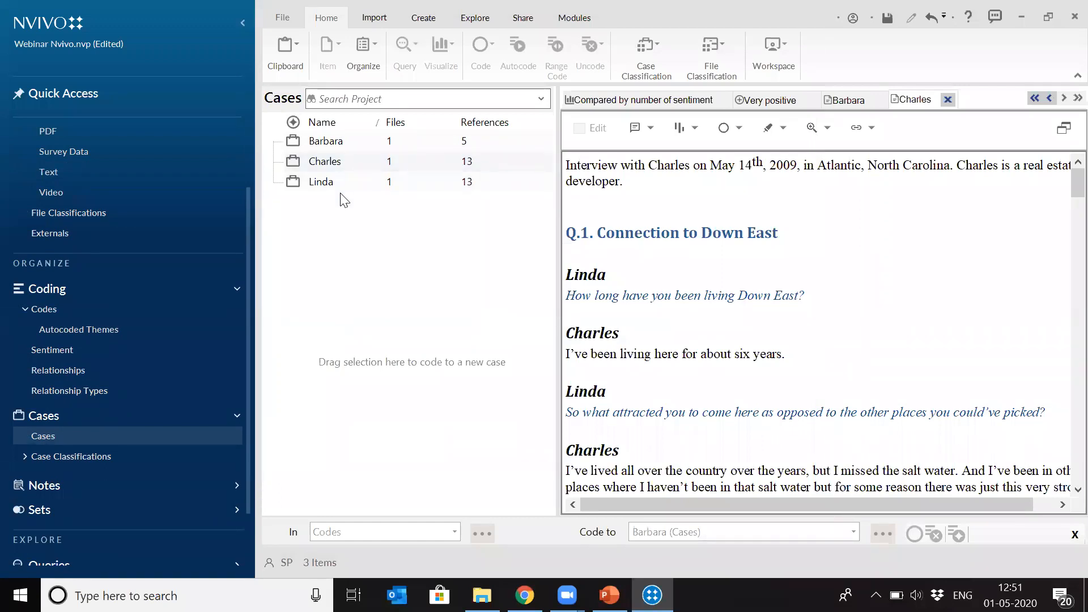
{"action": "left_click", "coordinate": [324, 160]}
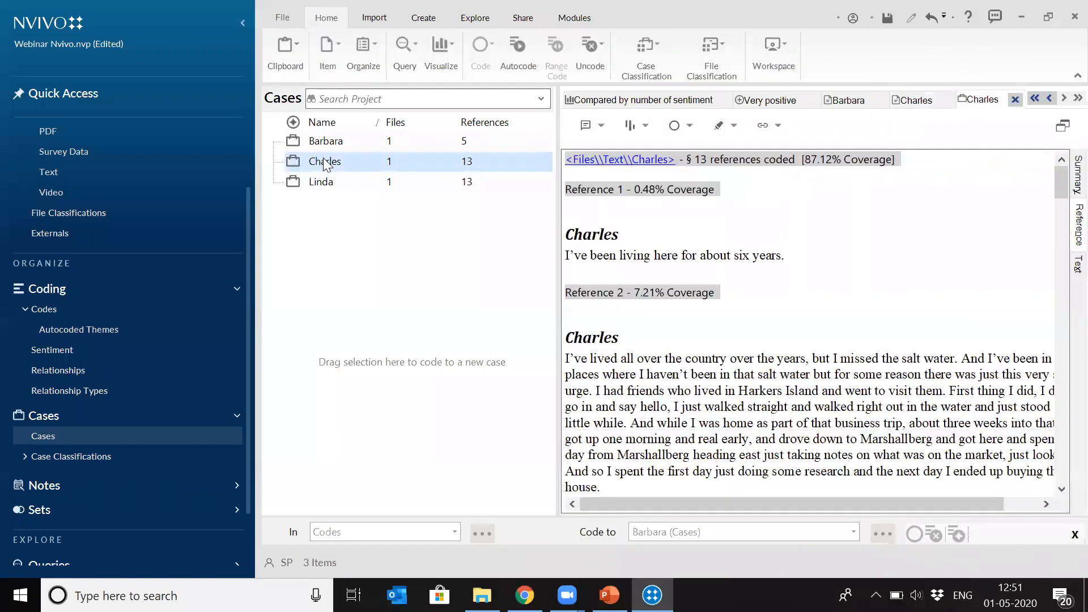
{"action": "left_click", "coordinate": [314, 182], "text": "shift"}
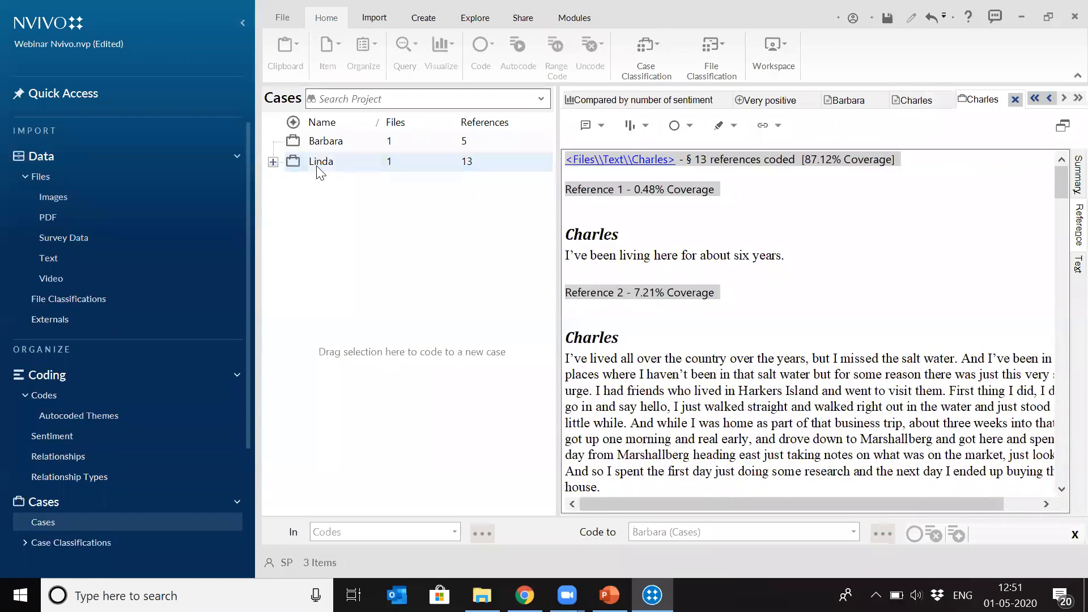
{"action": "left_click", "coordinate": [315, 164]}
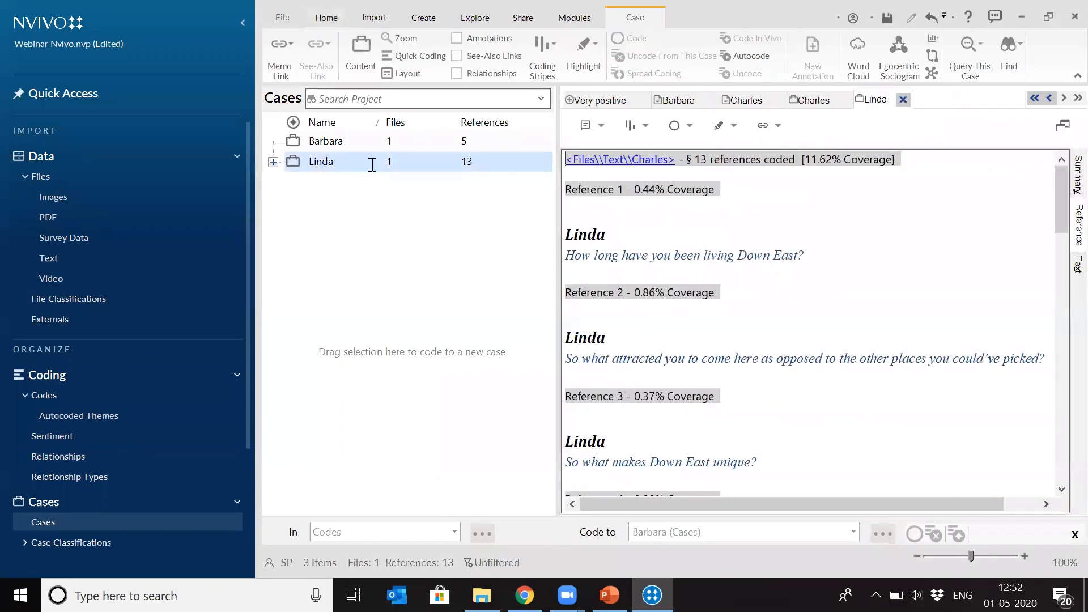
- Delete the interviewer's case together with the interviewee's case nested under it
{"action": "left_click", "coordinate": [273, 162]}
{"action": "right_click", "coordinate": [299, 161]}
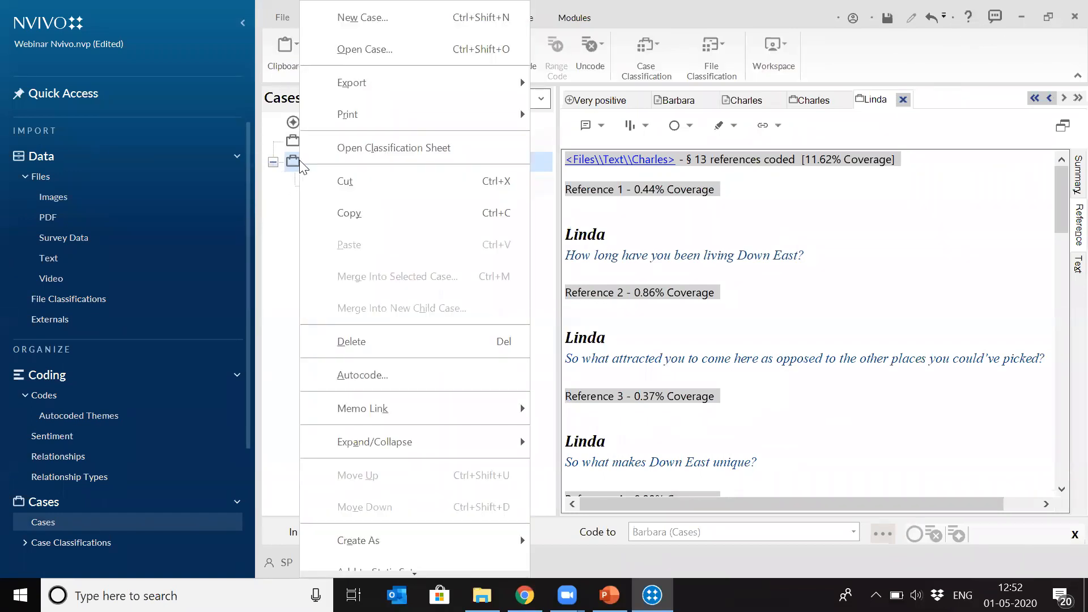
{"action": "left_click", "coordinate": [379, 347]}
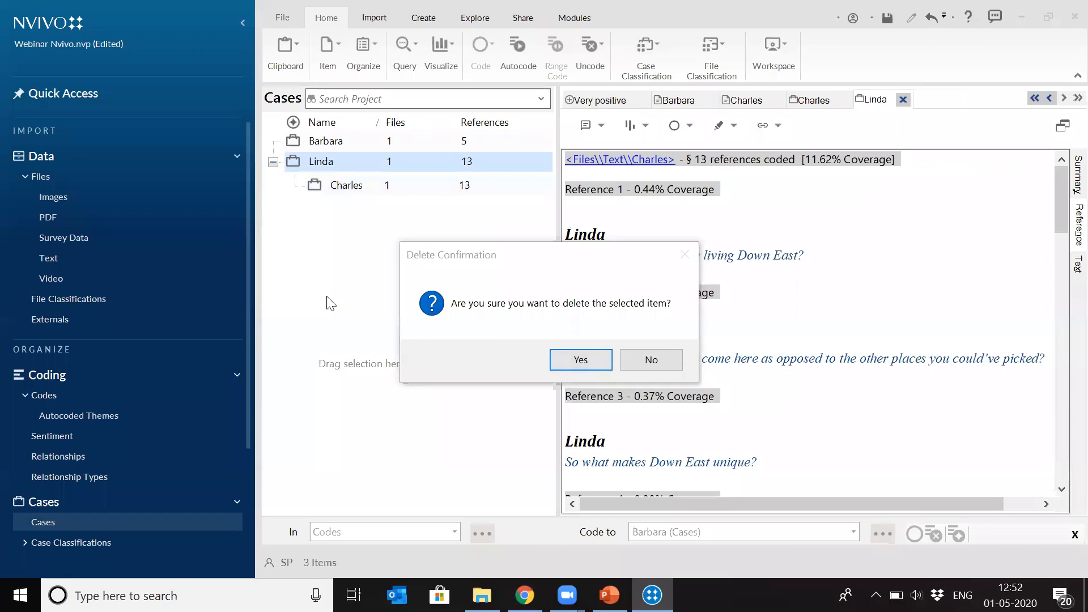
{"action": "left_click", "coordinate": [553, 362]}
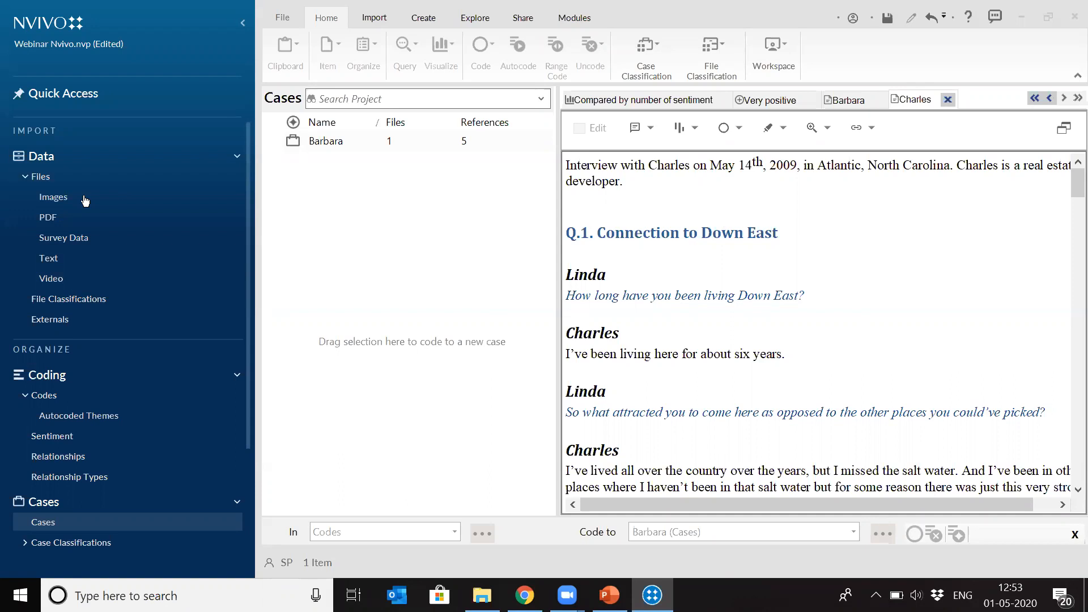
- Reopen the first interview from the Text folder and compare its layout with the second interview
{"action": "left_click", "coordinate": [53, 200]}
{"action": "left_click", "coordinate": [49, 258]}
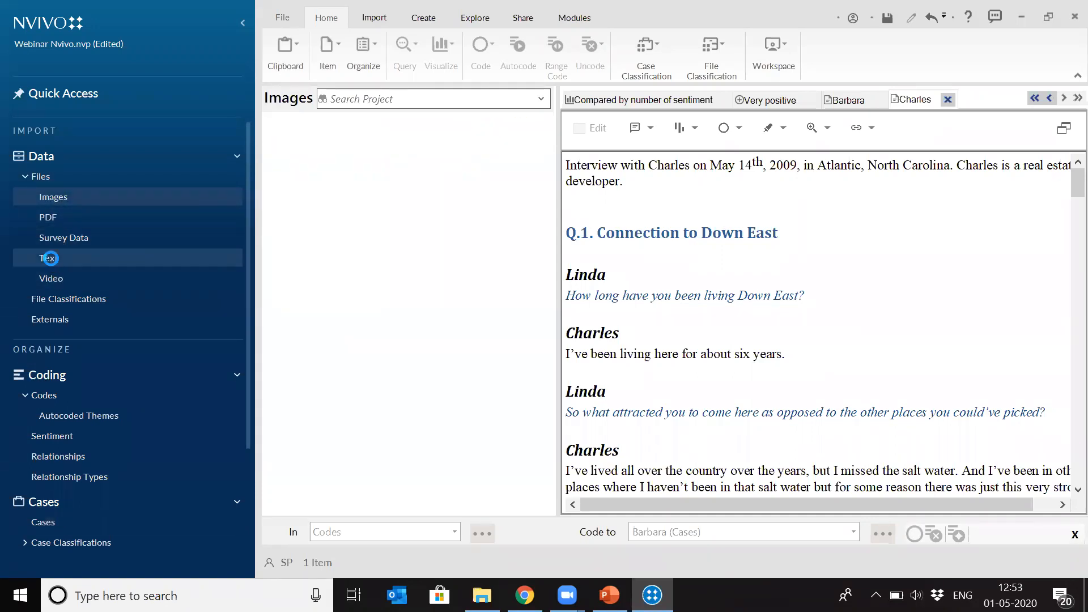
{"action": "left_click", "coordinate": [312, 143]}
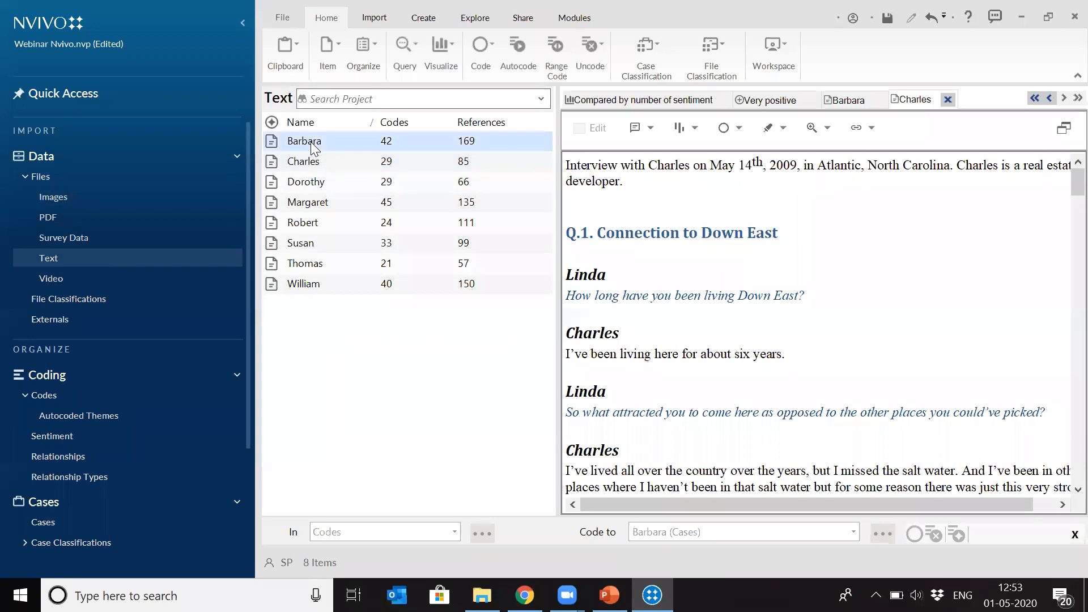
{"action": "double_click", "coordinate": [314, 146]}
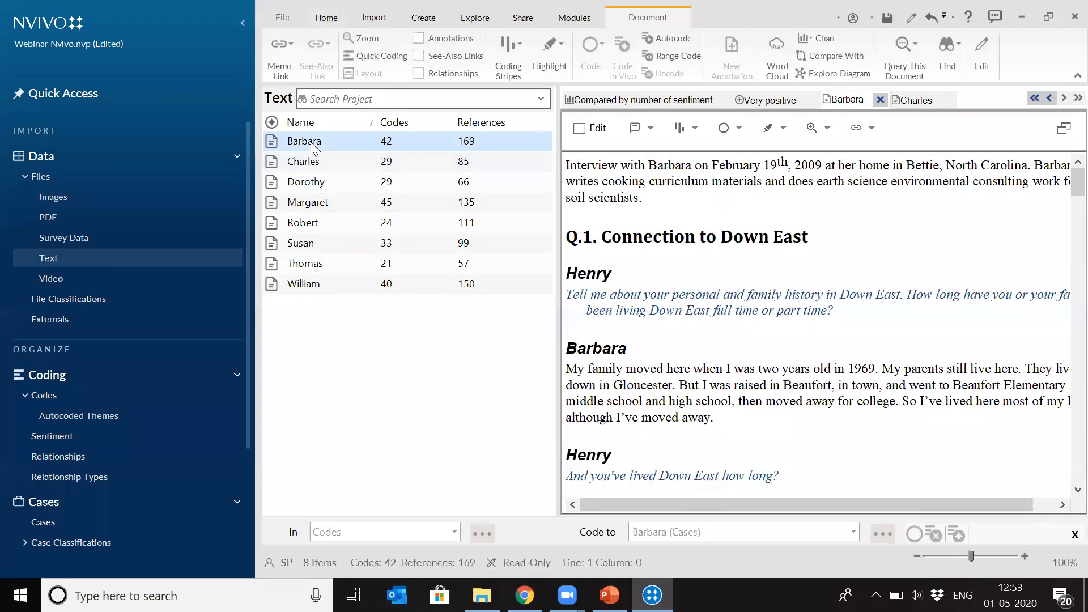
{"action": "left_click", "coordinate": [913, 102]}
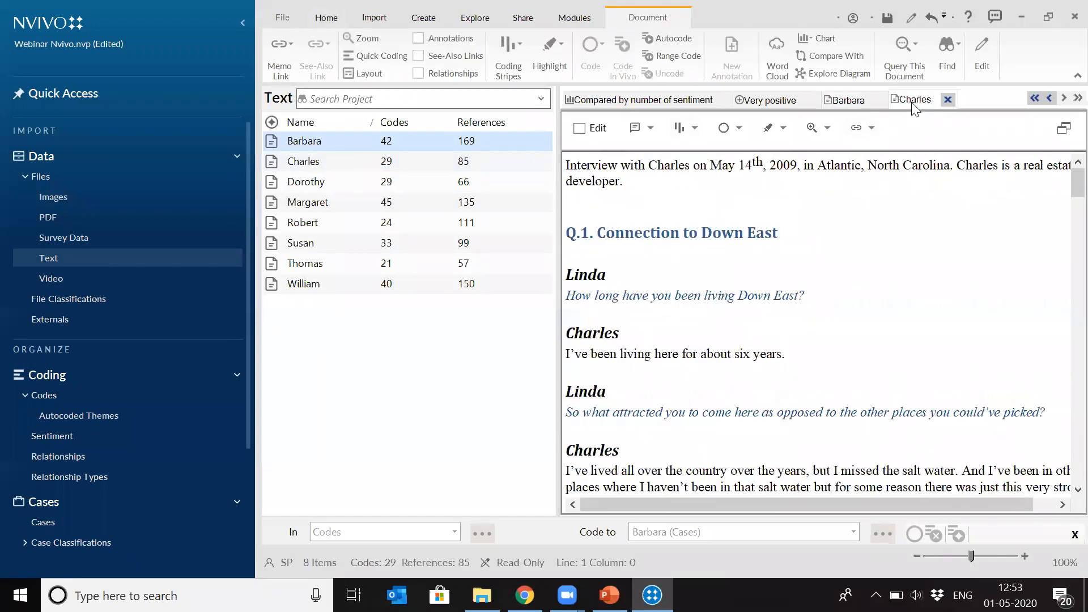
- Enable editing in the second interview and inspect the formatting of the "Q.1. Connection to Down East" heading
{"action": "left_click", "coordinate": [579, 128]}
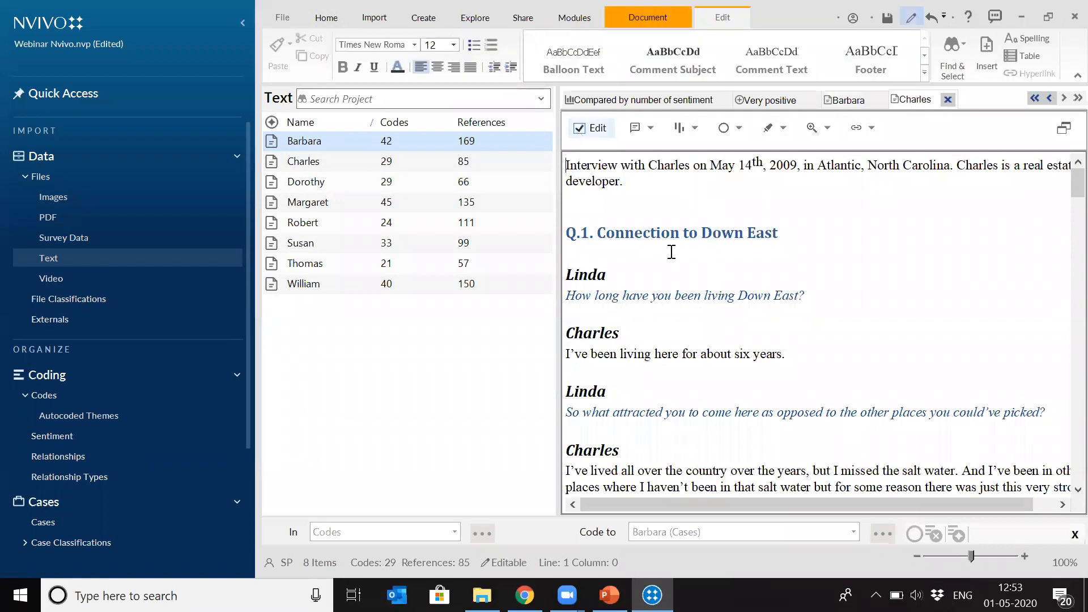
{"action": "left_click", "coordinate": [655, 232]}
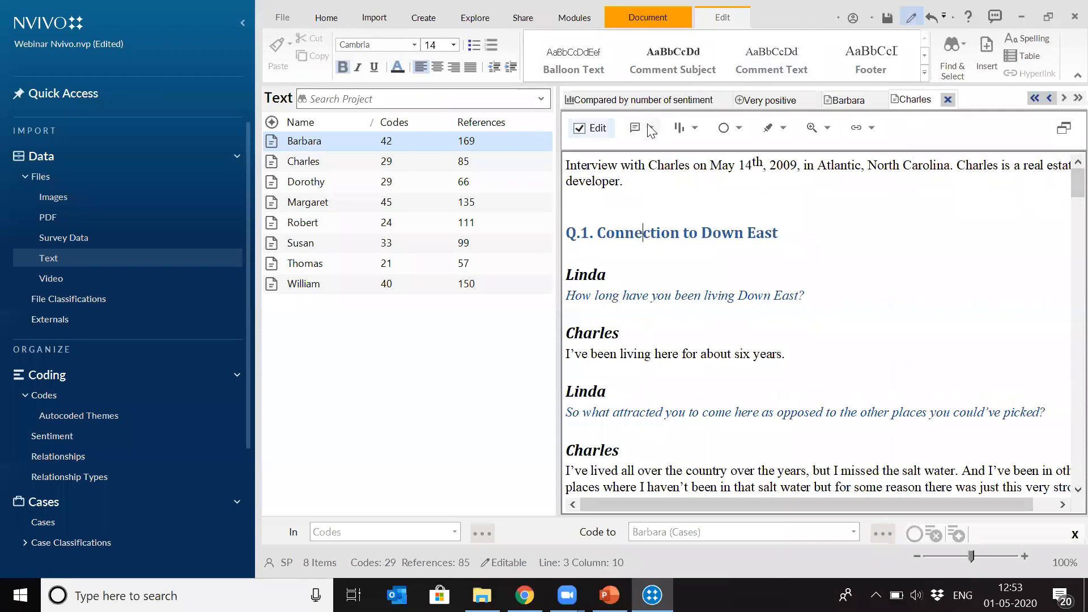
{"action": "left_click", "coordinate": [575, 233]}
{"action": "left_click", "coordinate": [605, 233]}
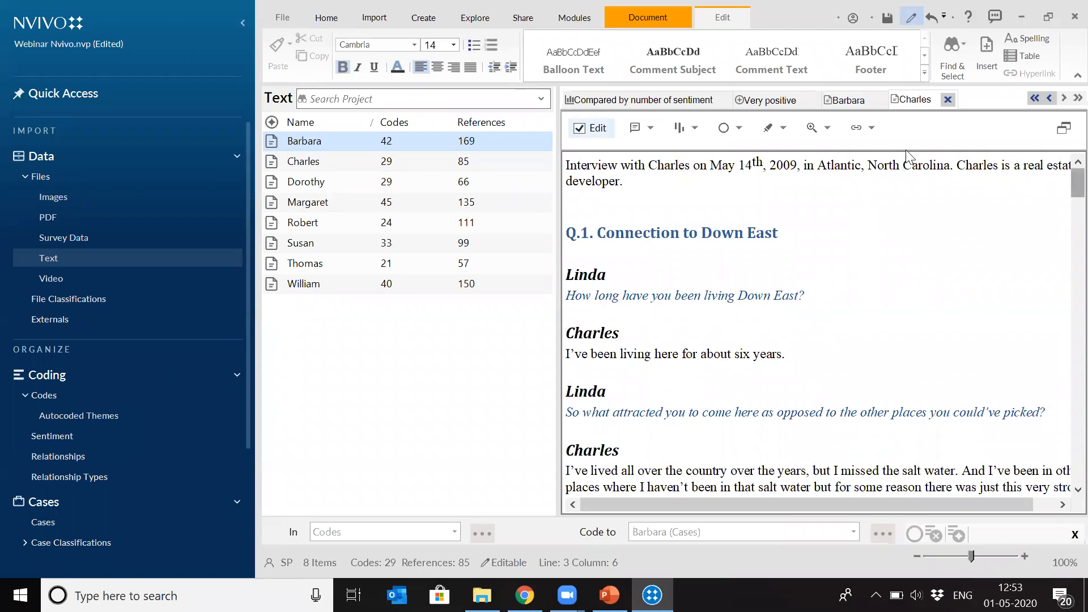
- Enable editing in the first interview and check the paragraph style of its "Q.1. Connection to Down East" heading
{"action": "left_click", "coordinate": [844, 100]}
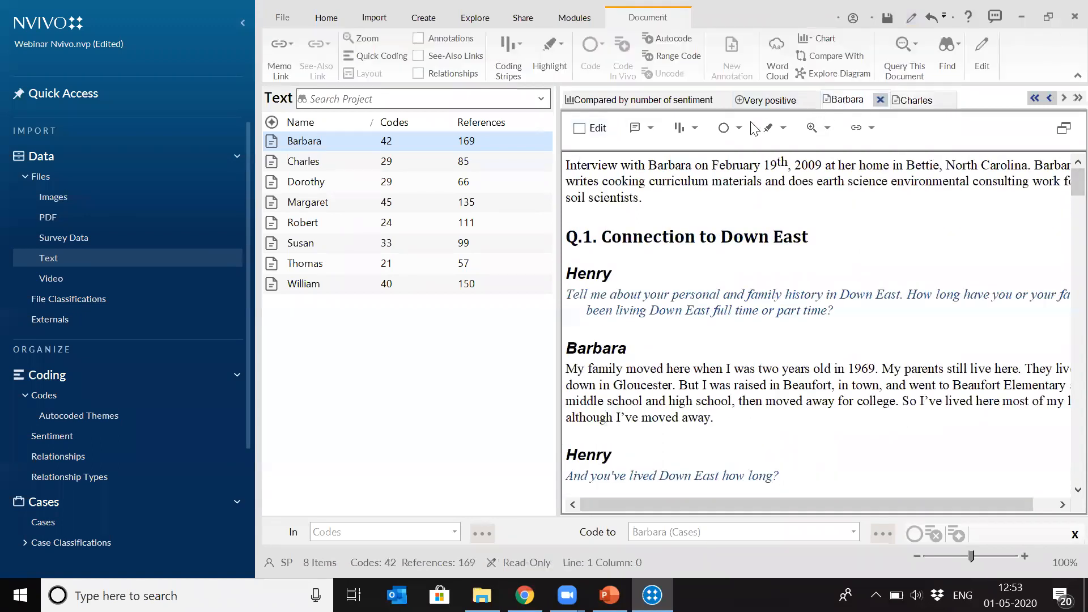
{"action": "left_click", "coordinate": [579, 128]}
{"action": "left_click", "coordinate": [579, 127]}
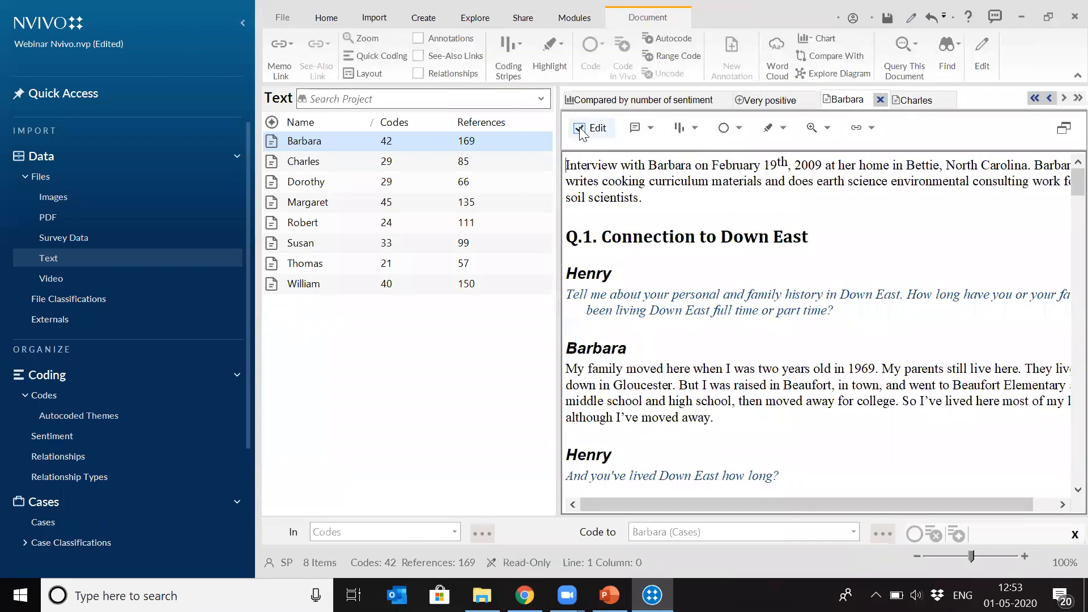
{"action": "left_click", "coordinate": [579, 127]}
{"action": "left_click", "coordinate": [638, 239]}
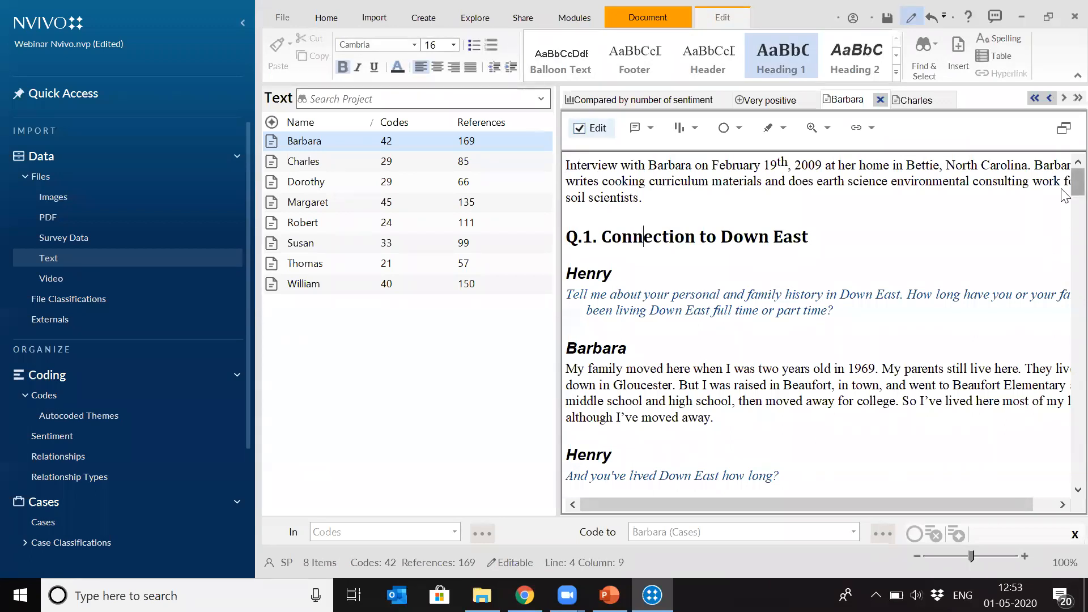
- Inspect the paragraph styles of the Q.2 heading, interviewer question and answer text, and look through the headings down to Q.4
{"action": "scroll", "coordinate": [1064, 196], "scroll_direction": "down", "scroll_amount": 8}
{"action": "scroll", "coordinate": [1064, 238], "scroll_direction": "down", "scroll_amount": 10}
{"action": "scroll", "coordinate": [775, 207], "scroll_direction": "up", "scroll_amount": 1}
{"action": "left_click", "coordinate": [777, 215]}
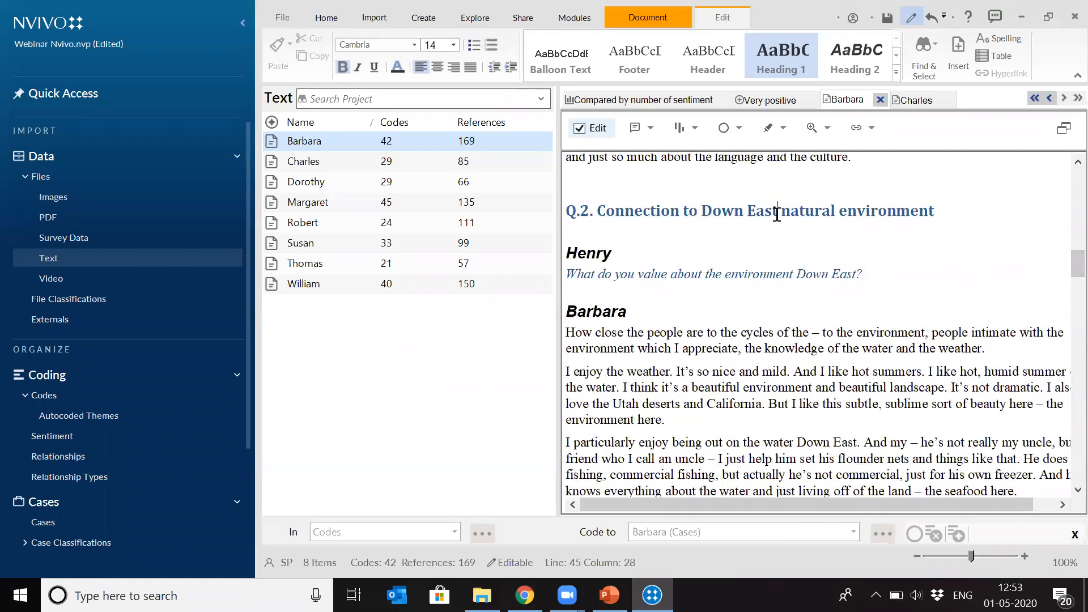
{"action": "left_click", "coordinate": [588, 211]}
{"action": "left_click", "coordinate": [650, 211]}
{"action": "left_click", "coordinate": [783, 272]}
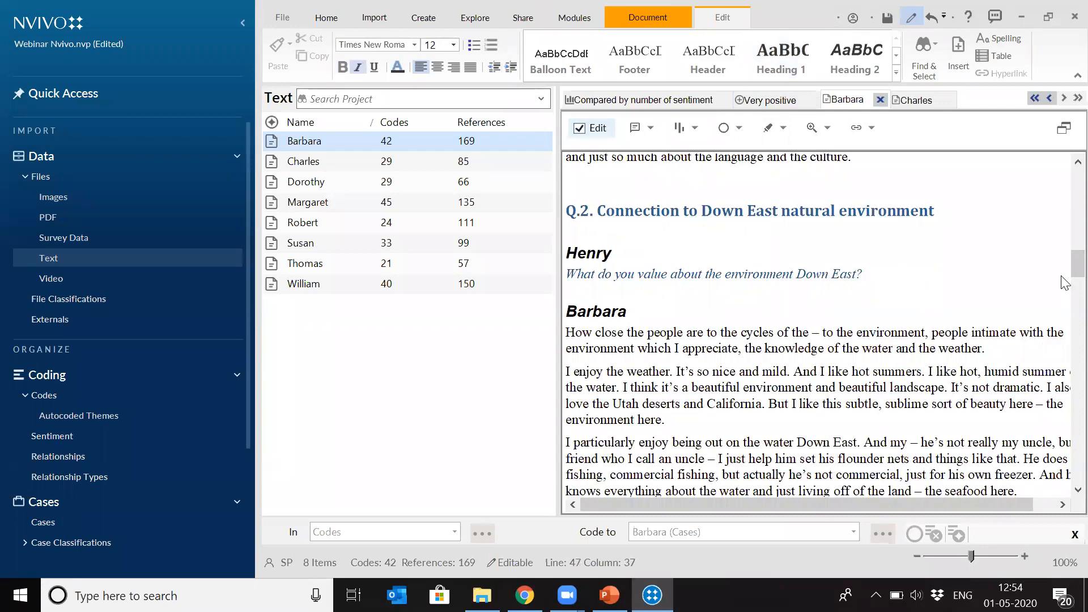
{"action": "left_click", "coordinate": [847, 369]}
{"action": "scroll", "coordinate": [1063, 270], "scroll_direction": "down", "scroll_amount": 15}
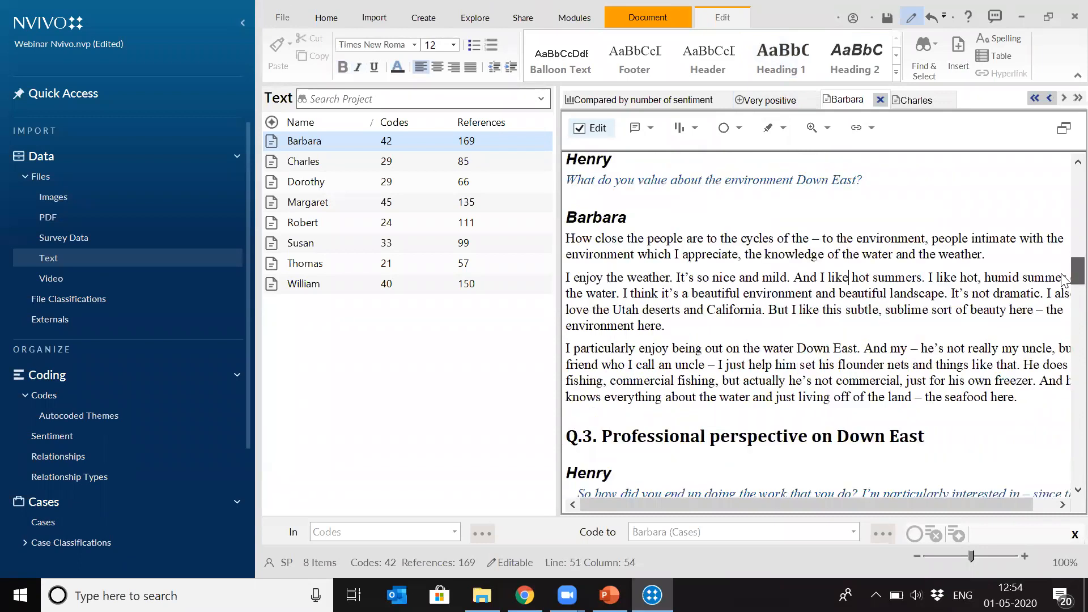
{"action": "scroll", "coordinate": [1064, 315], "scroll_direction": "down", "scroll_amount": 20}
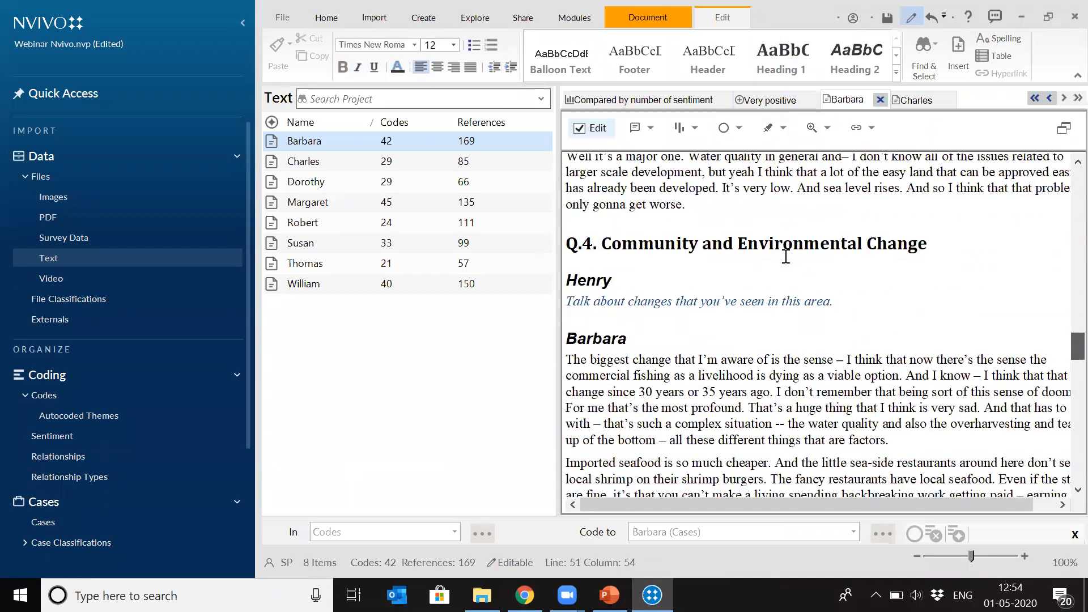
{"action": "left_click", "coordinate": [786, 258]}
- Apply the Heading 1 style to the "Q.1. Connection to Down East" heading in the second interview
{"action": "left_click", "coordinate": [911, 101]}
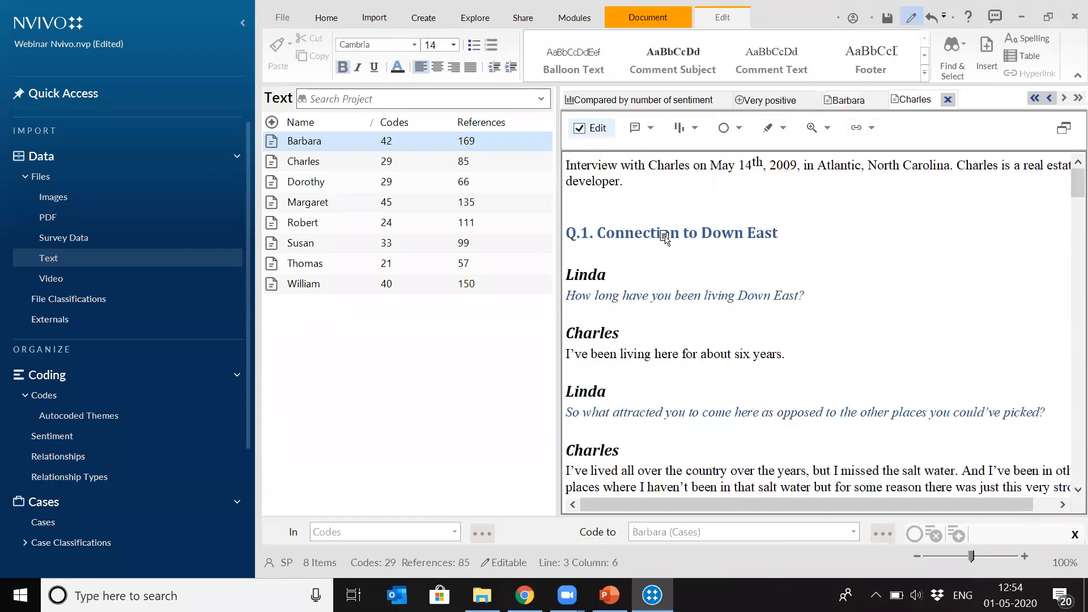
{"action": "left_click", "coordinate": [573, 235]}
{"action": "left_click_drag", "start_coordinate": [779, 233], "coordinate": [565, 233]}
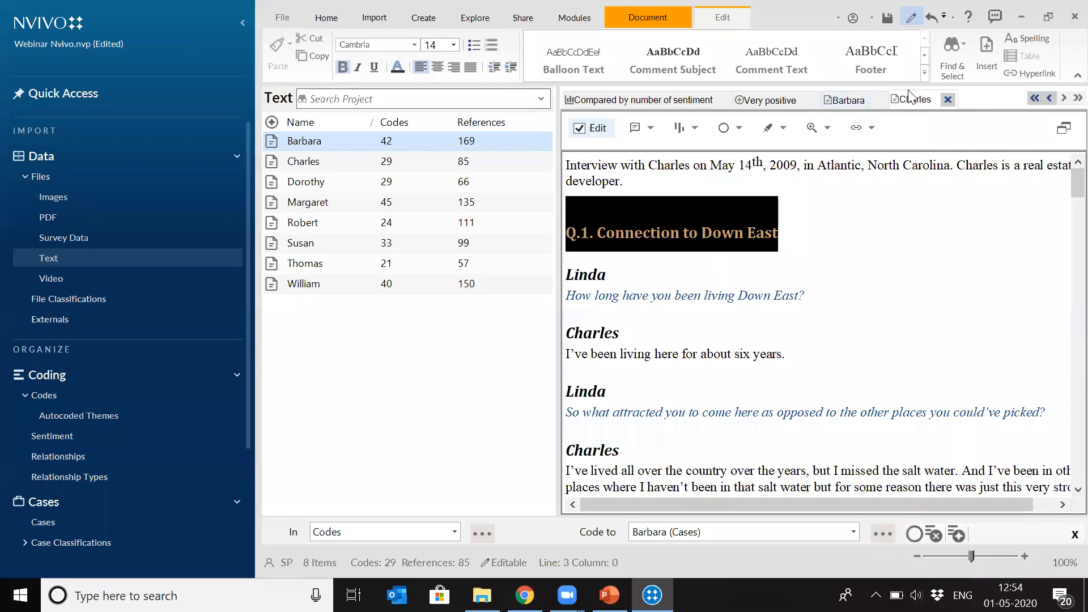
{"action": "left_click", "coordinate": [923, 73]}
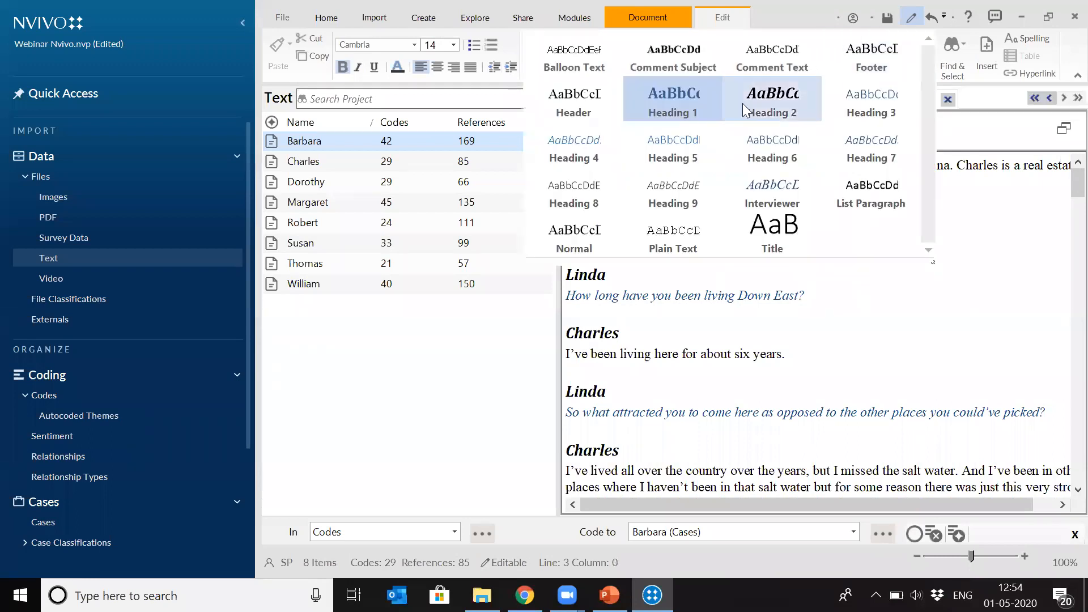
{"action": "left_click", "coordinate": [662, 111]}
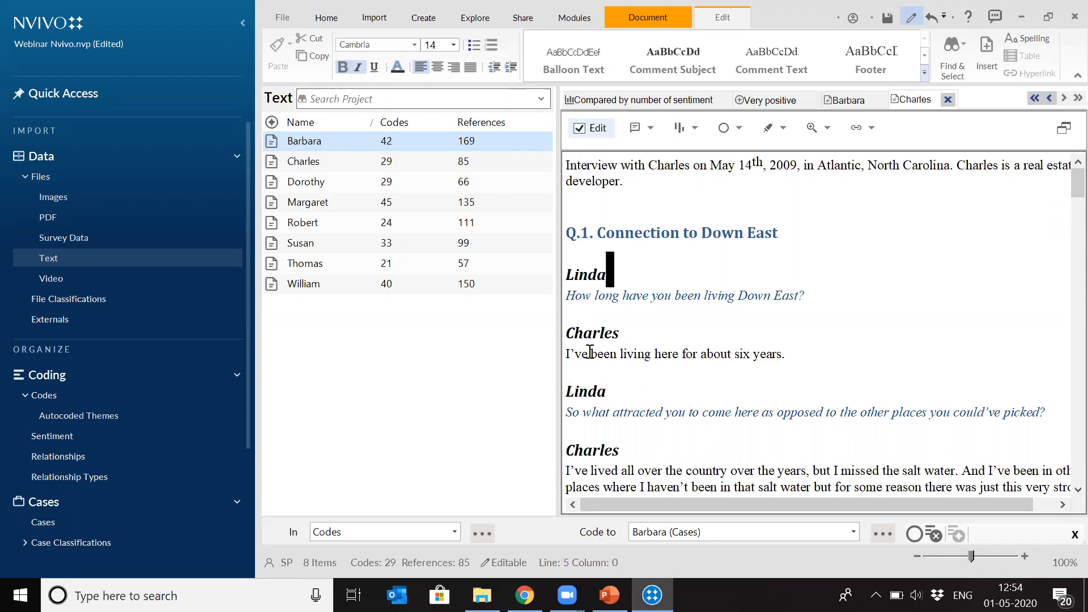
- Start autocoding all eight interview files by style or structure, coding by paragraph styles
{"action": "left_click", "coordinate": [319, 291]}
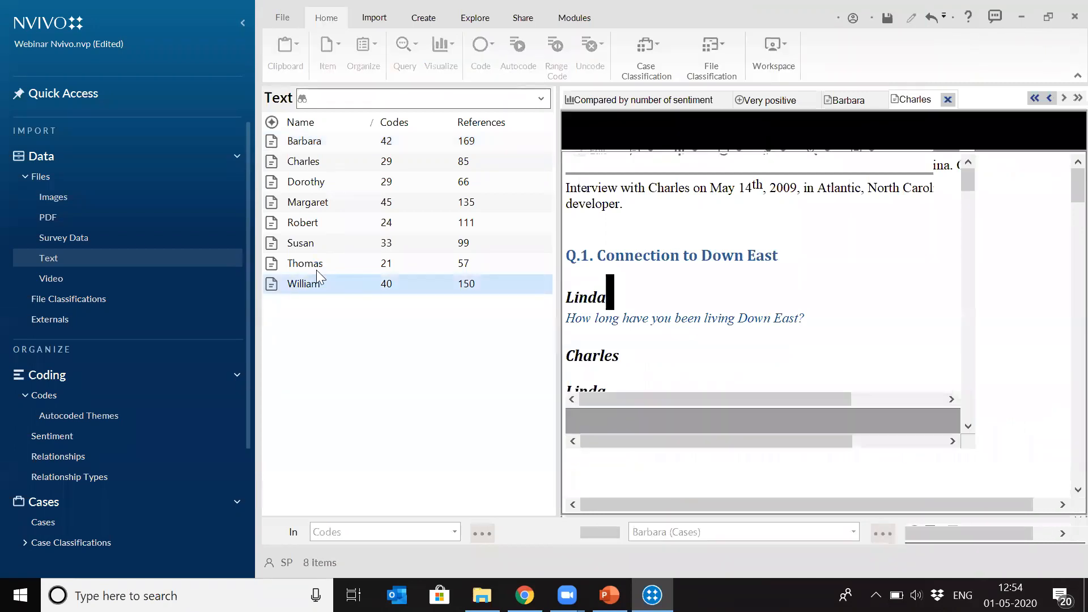
{"action": "left_click_drag", "start_coordinate": [303, 268], "coordinate": [312, 146]}
{"action": "right_click", "coordinate": [312, 146]}
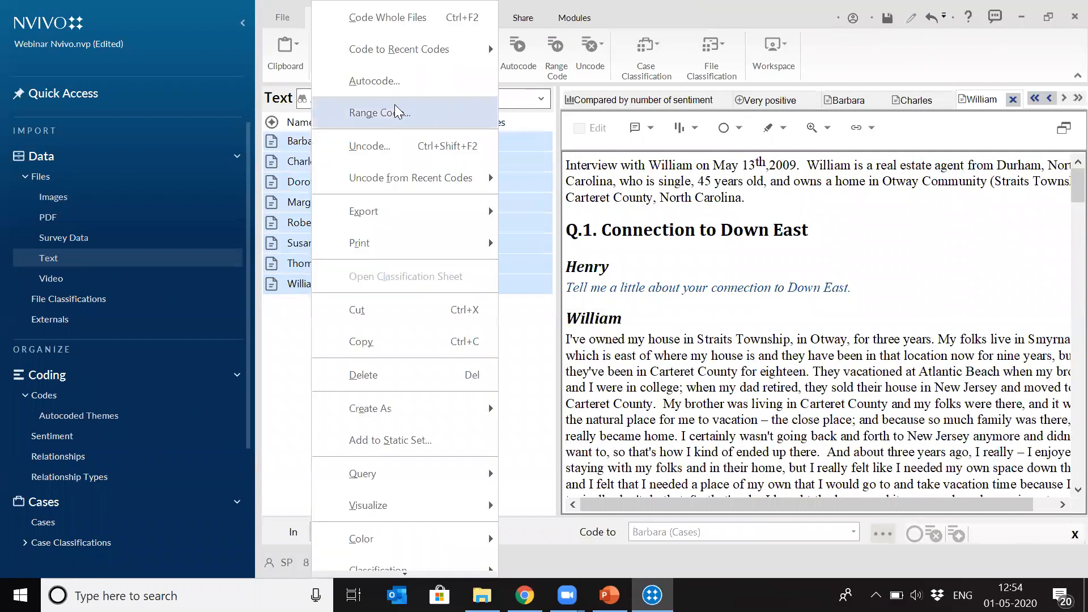
{"action": "left_click", "coordinate": [390, 81]}
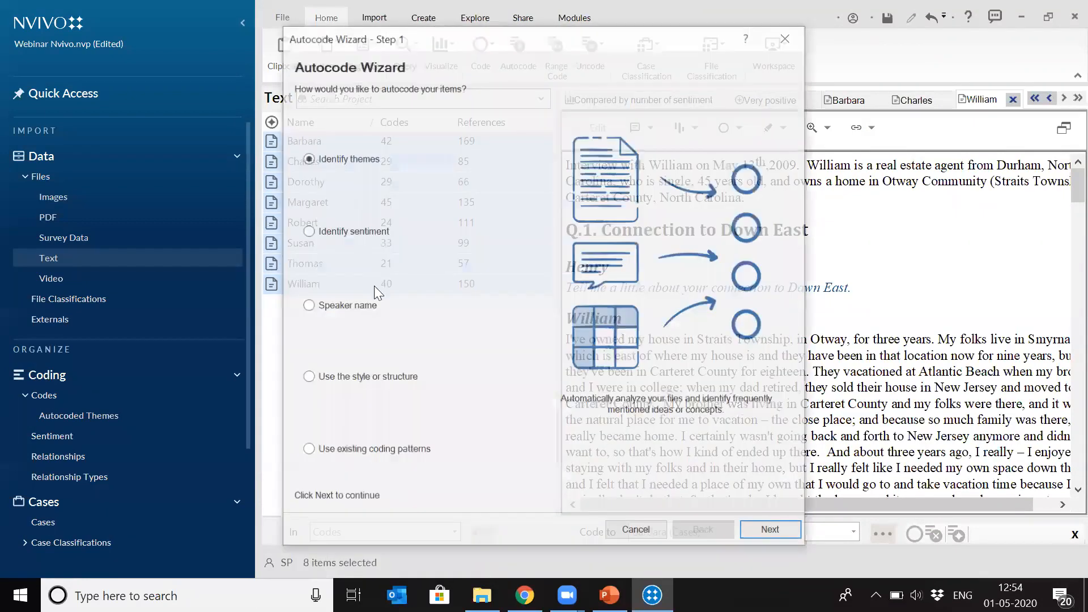
{"action": "left_click", "coordinate": [306, 380]}
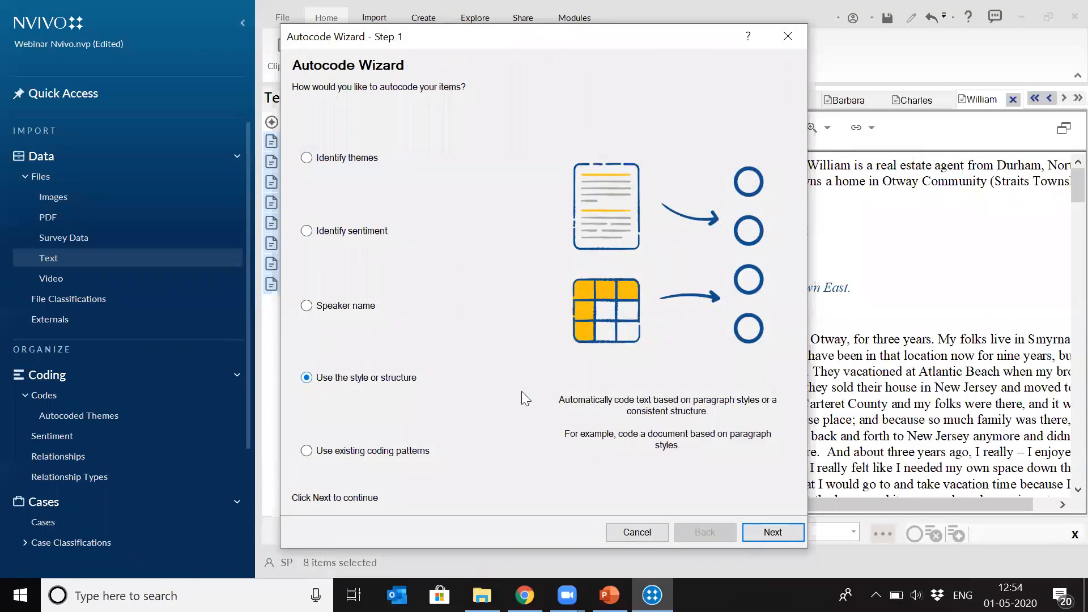
{"action": "left_click", "coordinate": [778, 537]}
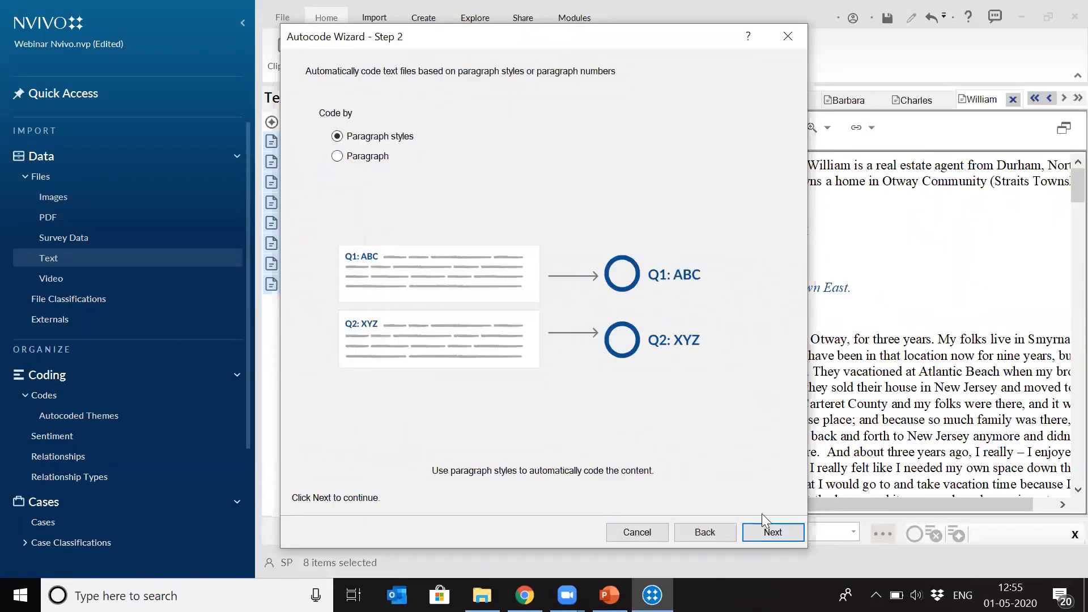
{"action": "left_click", "coordinate": [782, 534]}
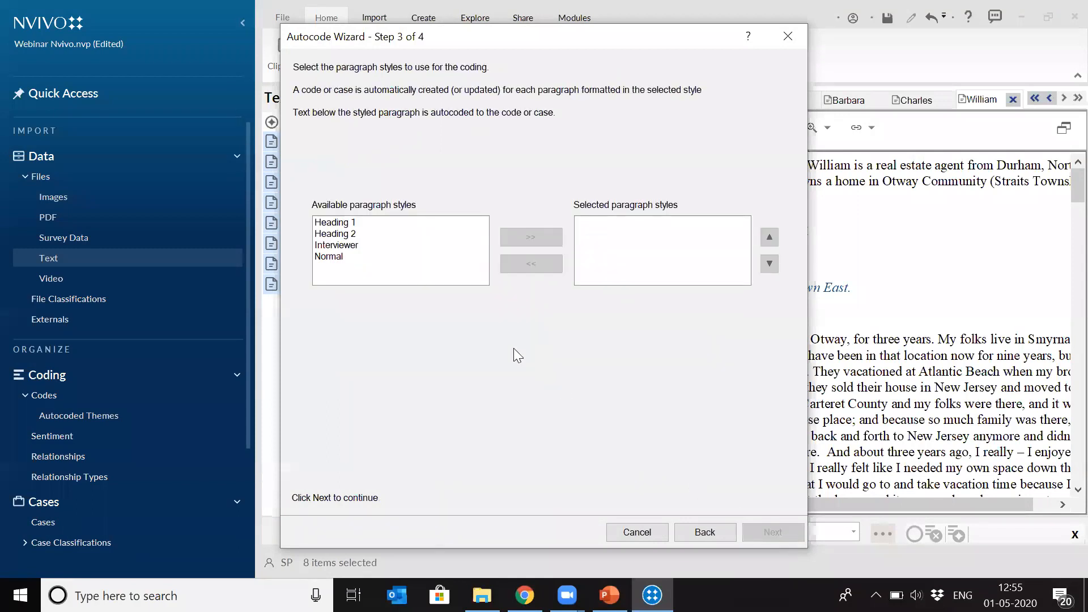
- Use Heading 1 as the selected paragraph style for the autocoding
{"action": "left_click", "coordinate": [338, 223]}
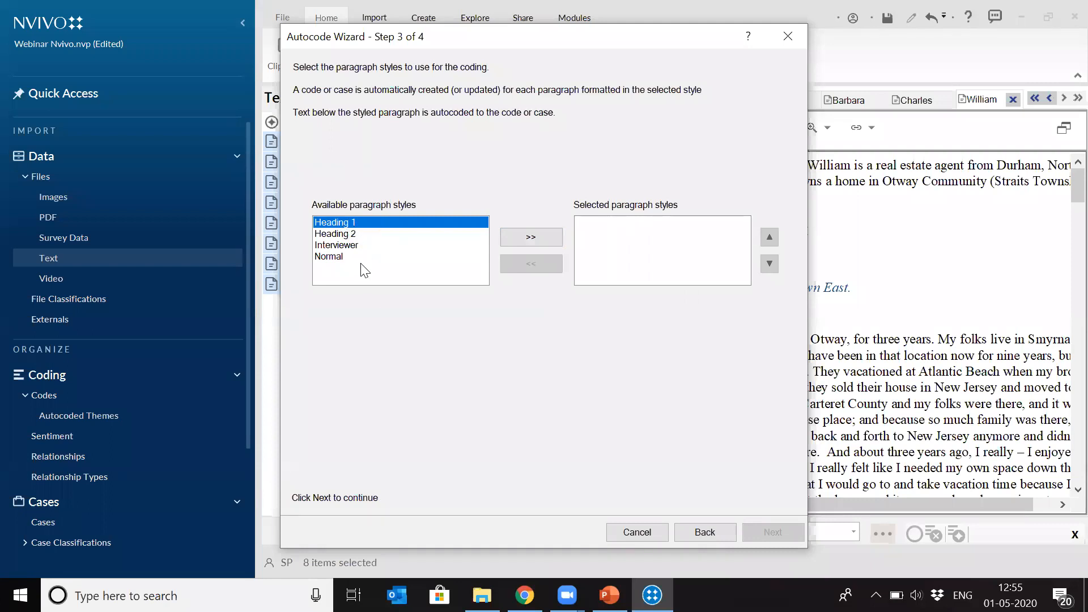
{"action": "left_click", "coordinate": [531, 238]}
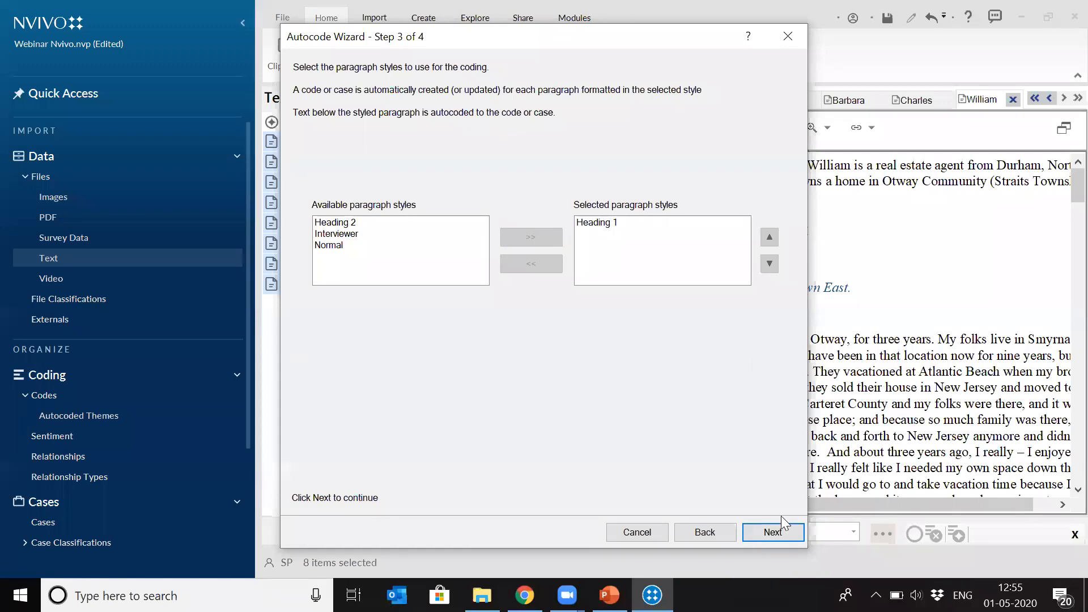
{"action": "left_click", "coordinate": [769, 531]}
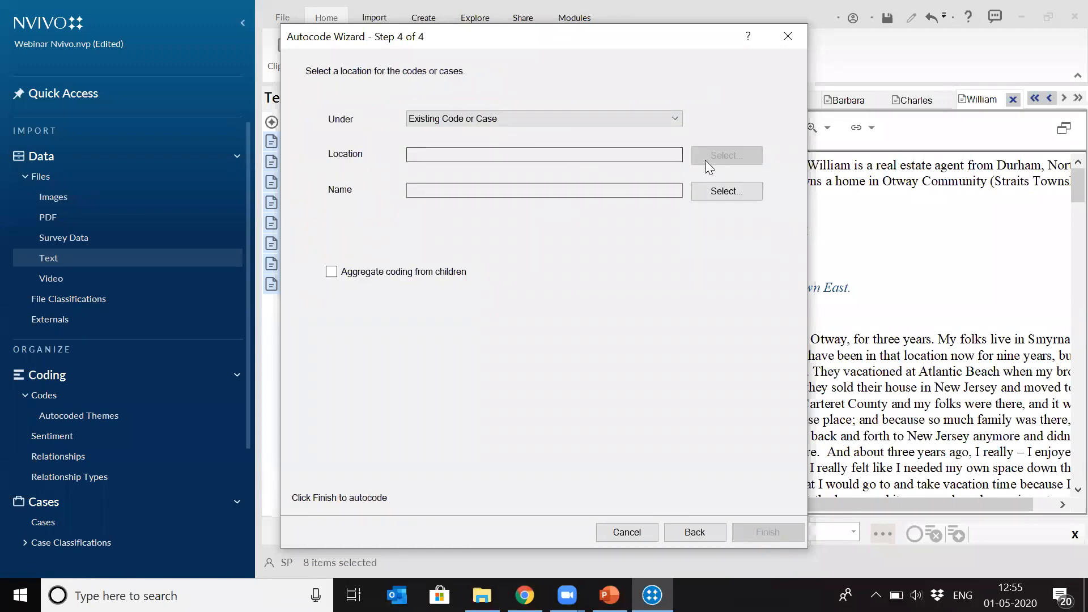
- Place the results under a new code named "Autocoding Paragraph" in the Codes folder and run the autocoding
{"action": "left_click", "coordinate": [617, 114]}
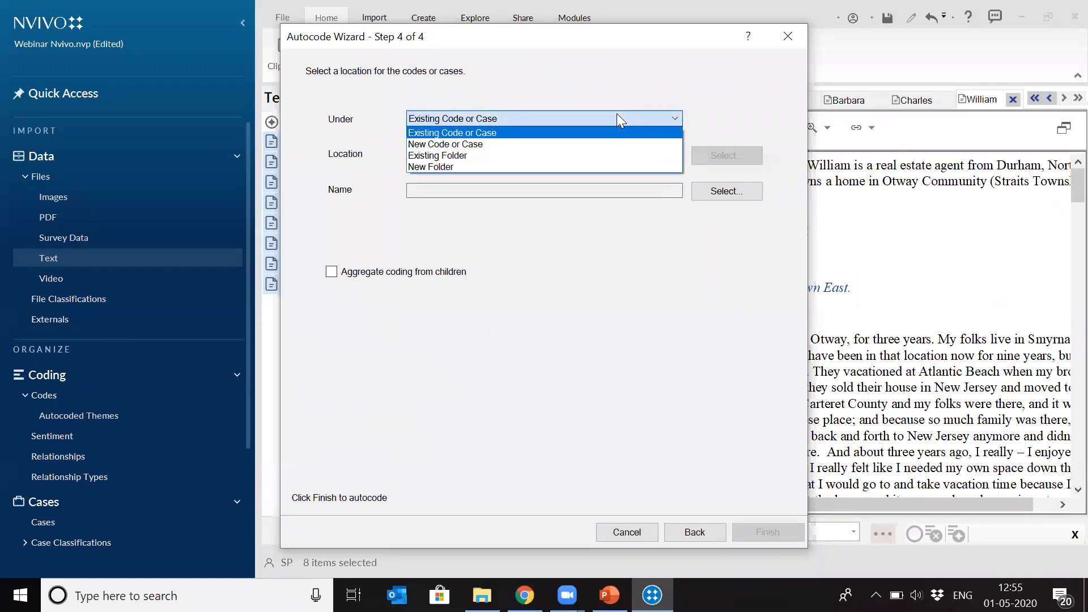
{"action": "left_click", "coordinate": [567, 144]}
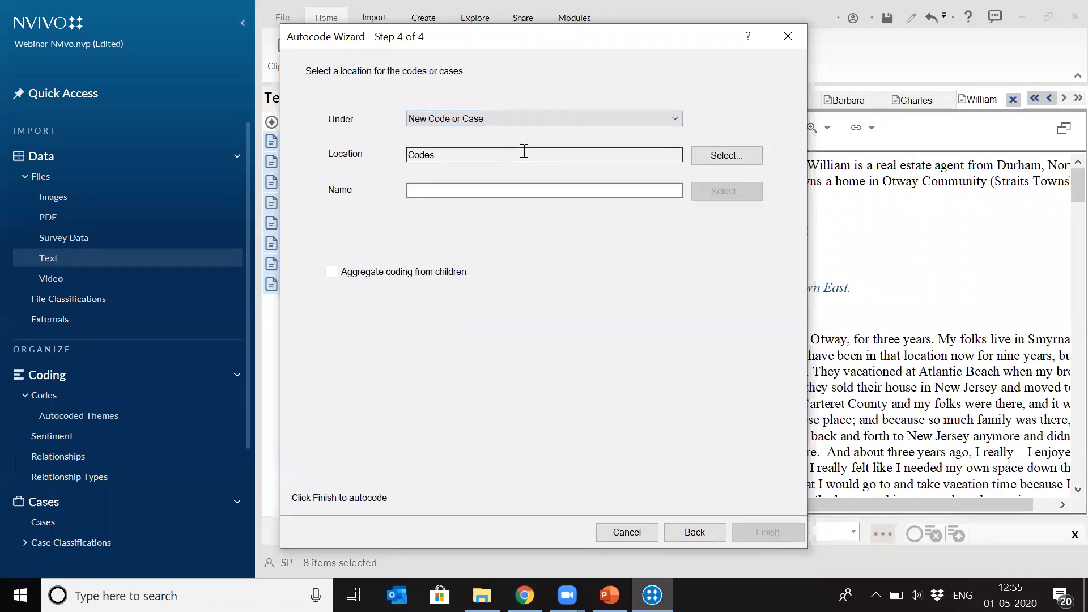
{"action": "left_click", "coordinate": [494, 190]}
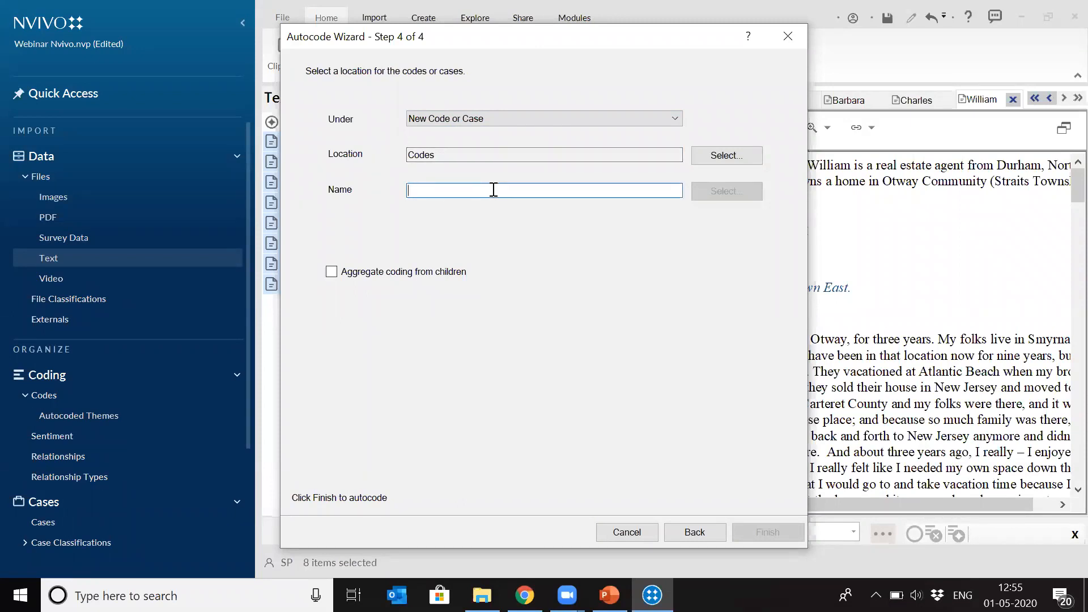
{"action": "type", "text": "Auto"}
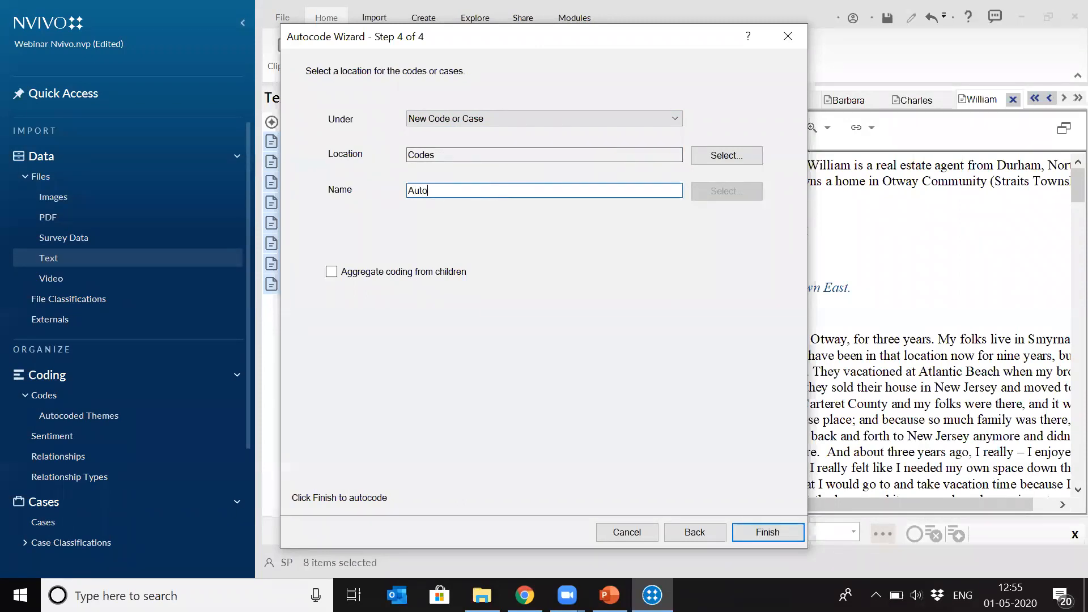
{"action": "type", "text": "coding Paragraph"}
{"action": "left_click", "coordinate": [750, 533]}
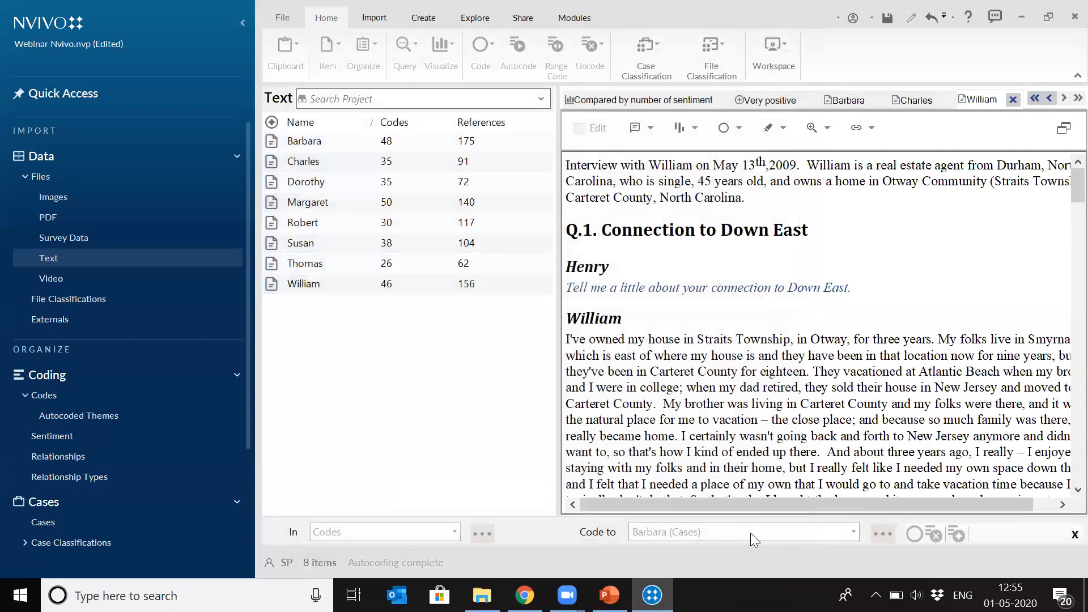
- Expand the Autocoding Paragraph code and review the references coded at its "Q.1. Connection to Down East" child code
{"action": "left_click", "coordinate": [44, 396]}
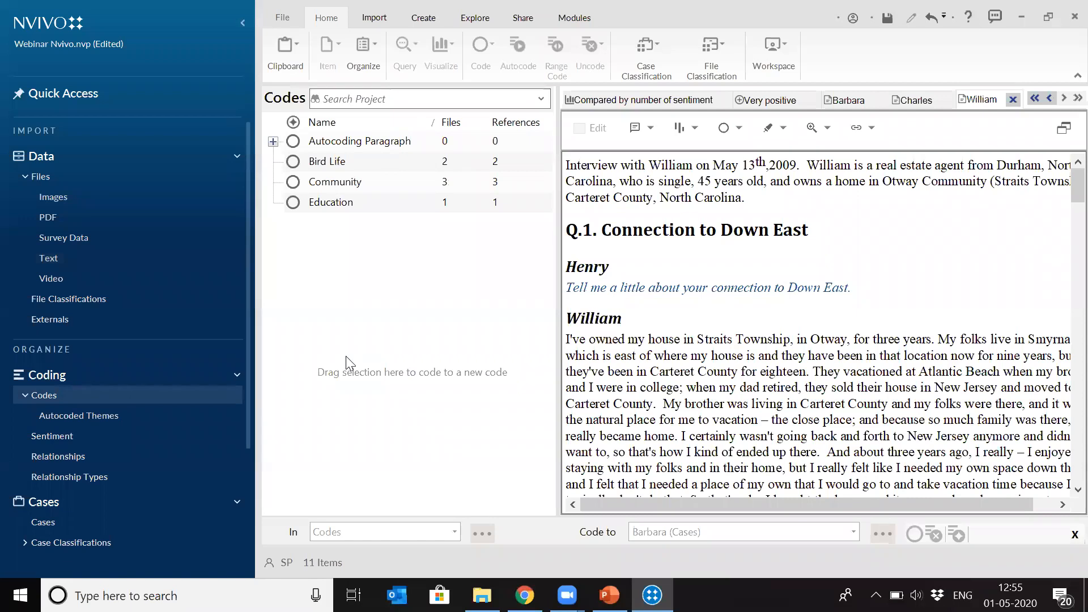
{"action": "left_click", "coordinate": [273, 141]}
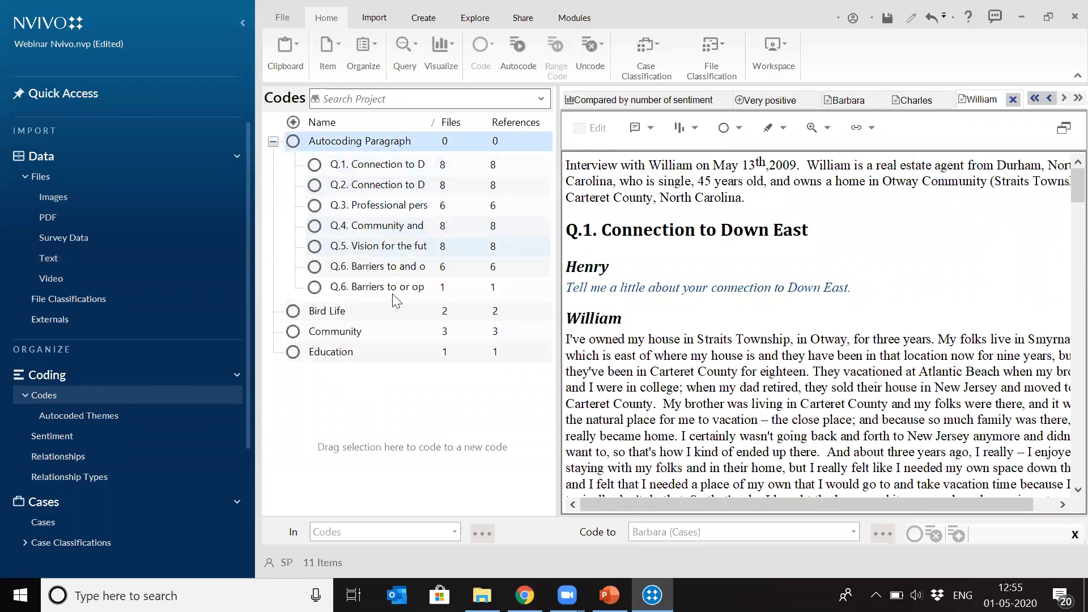
{"action": "left_click", "coordinate": [383, 168]}
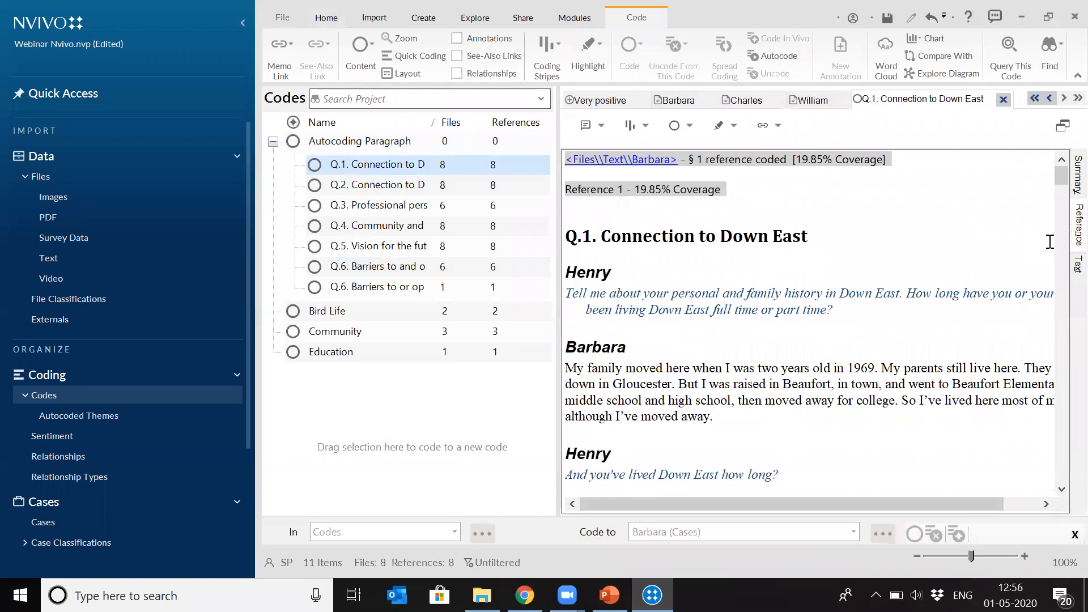
{"action": "left_click_drag", "start_coordinate": [1059, 174], "coordinate": [1055, 329]}
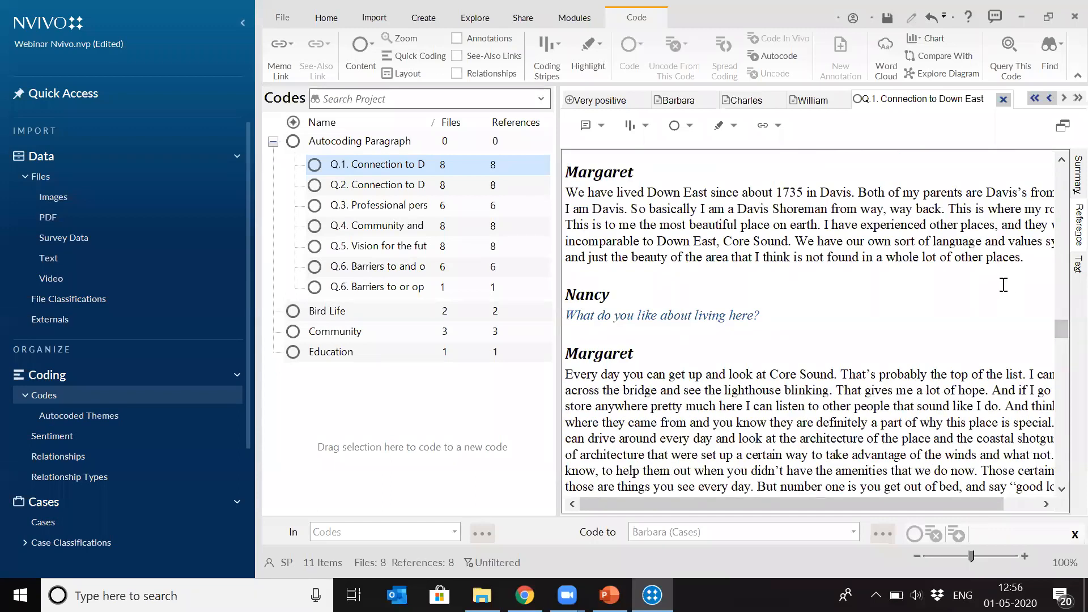
{"action": "left_click_drag", "start_coordinate": [1062, 333], "coordinate": [671, 278]}
{"action": "scroll", "coordinate": [672, 277], "scroll_direction": "up", "scroll_amount": 15}
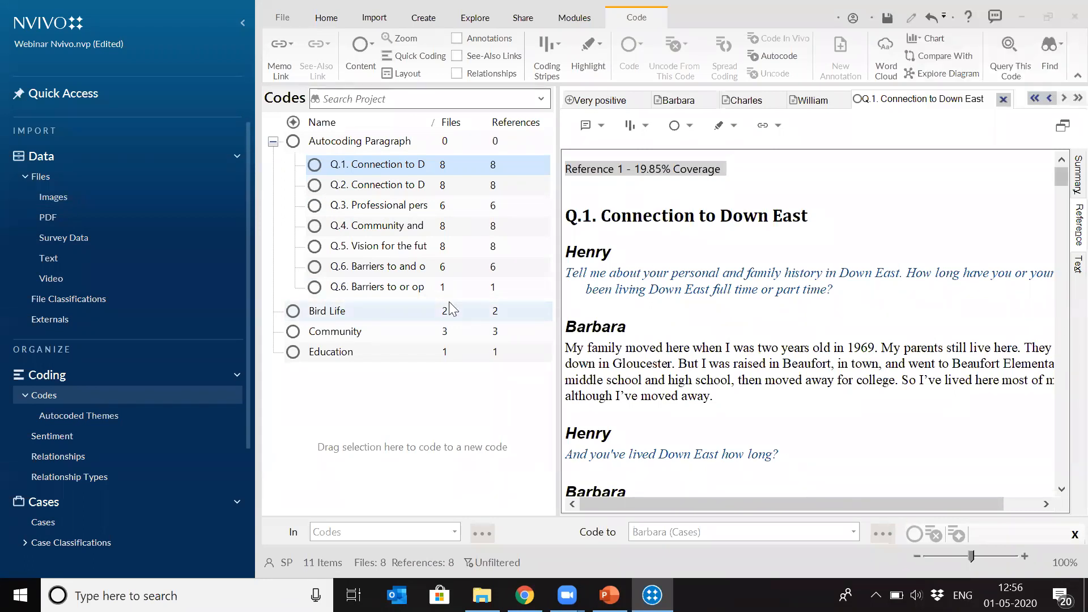
- Close the current project without saving its changes
{"action": "key", "text": "alt+f"}
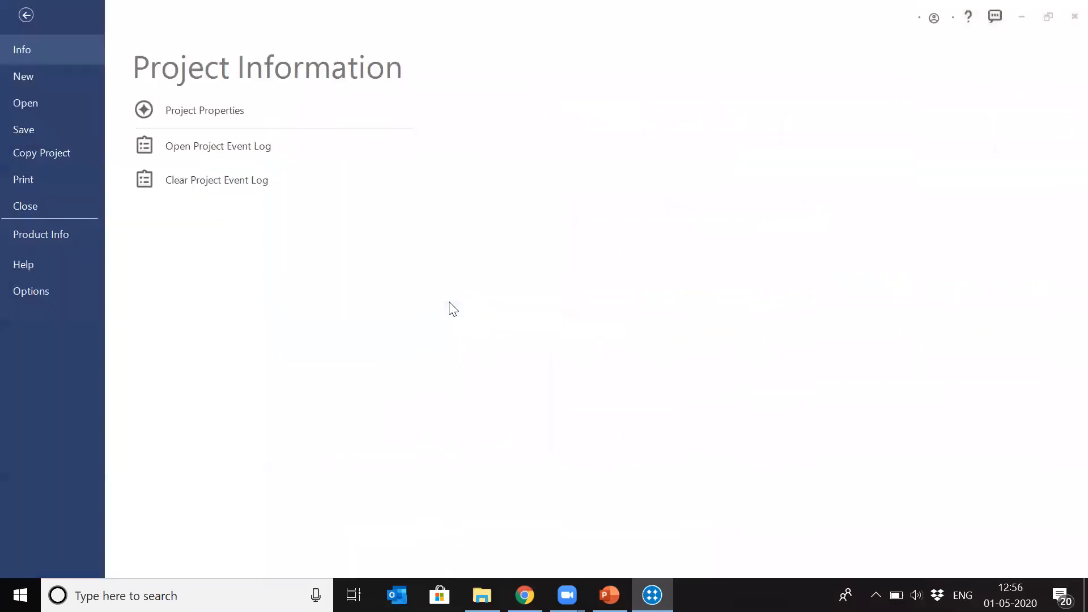
{"action": "left_click", "coordinate": [26, 209]}
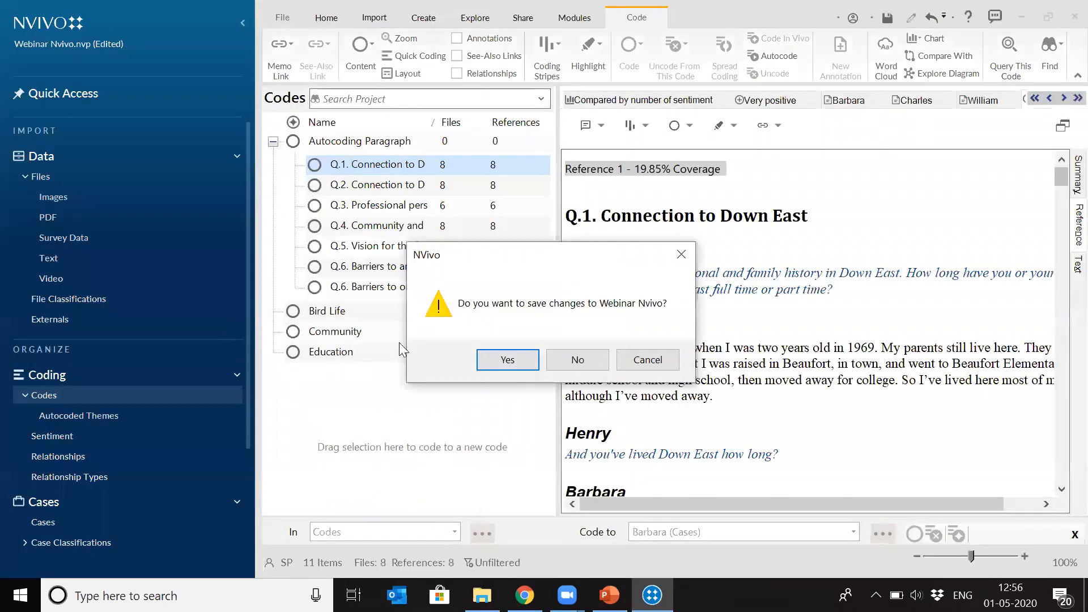
{"action": "left_click", "coordinate": [581, 363]}
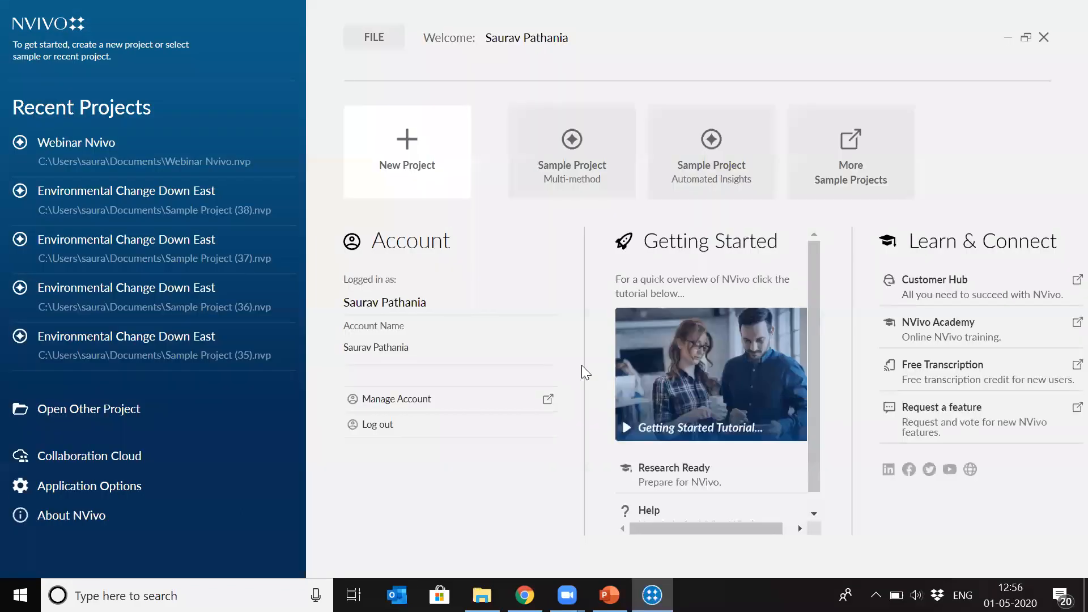
- Open the Multi-method sample project and skip the welcome tour
{"action": "left_click", "coordinate": [579, 163]}
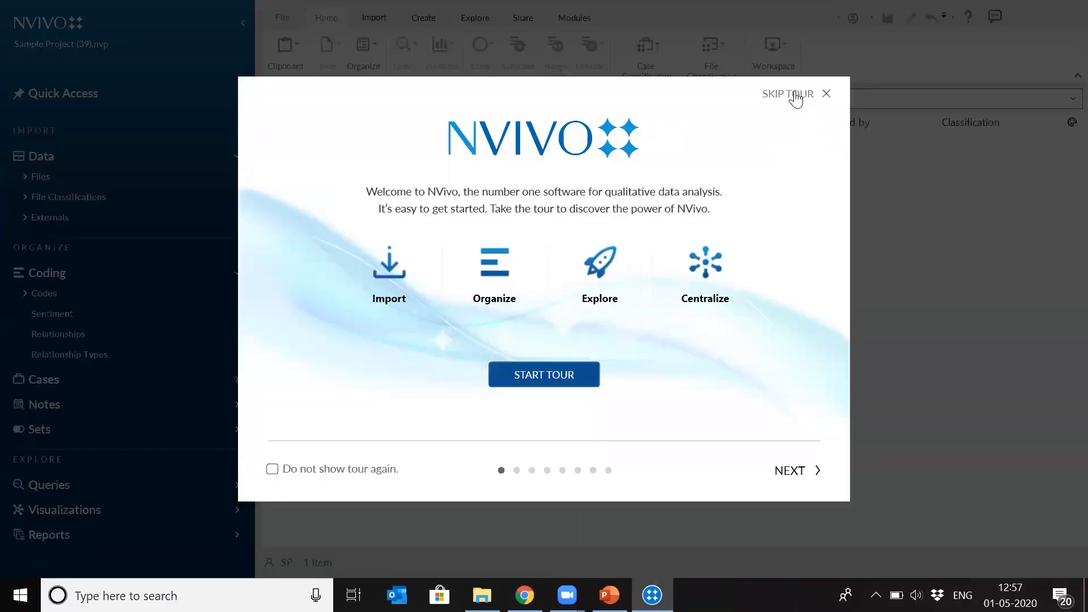
{"action": "left_click", "coordinate": [797, 99]}
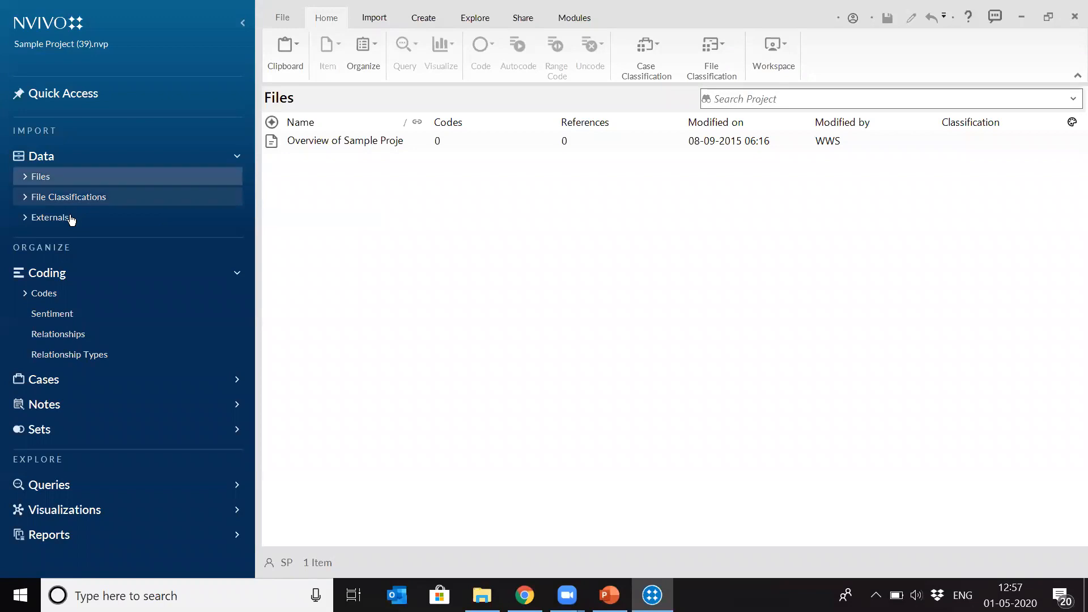
- Expand the project's Files and open the Interviews folder
{"action": "left_click", "coordinate": [25, 176]}
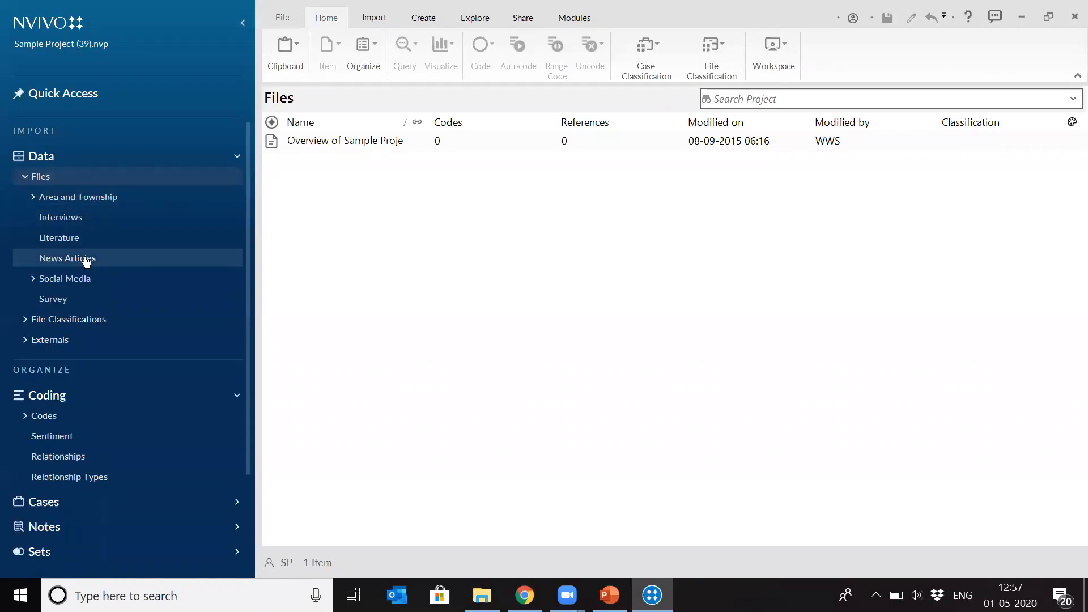
{"action": "left_click", "coordinate": [76, 219]}
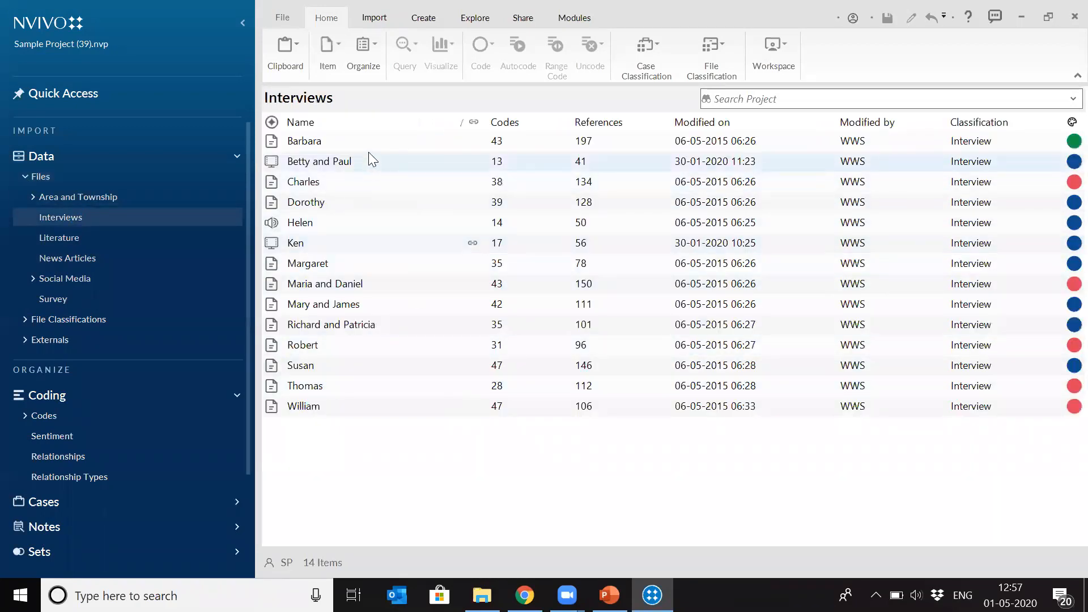
{"action": "right_click", "coordinate": [345, 139]}
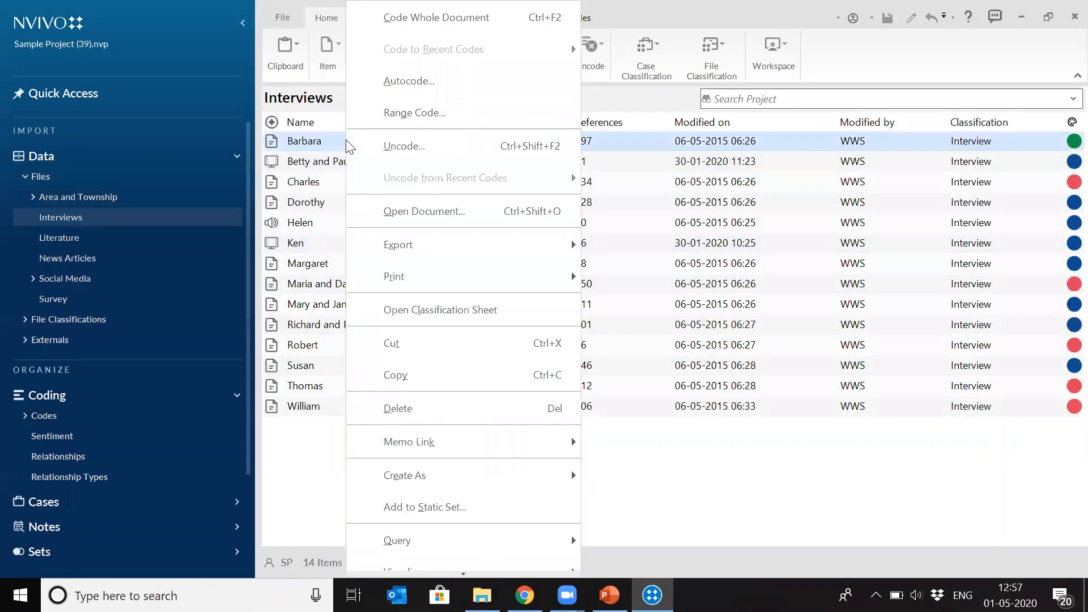
{"action": "left_click", "coordinate": [434, 87]}
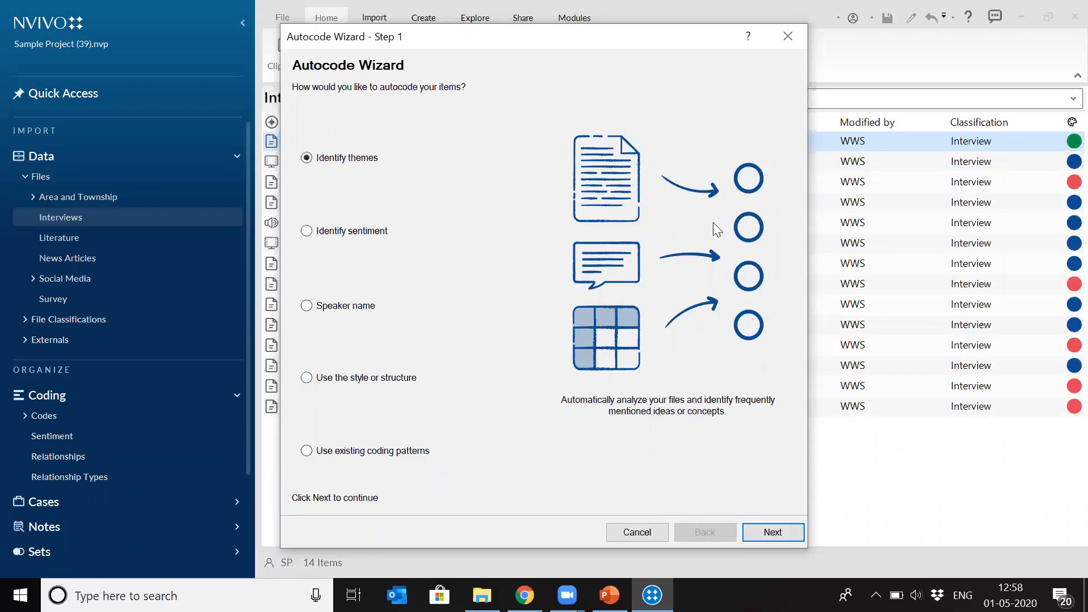
{"action": "left_click", "coordinate": [788, 37]}
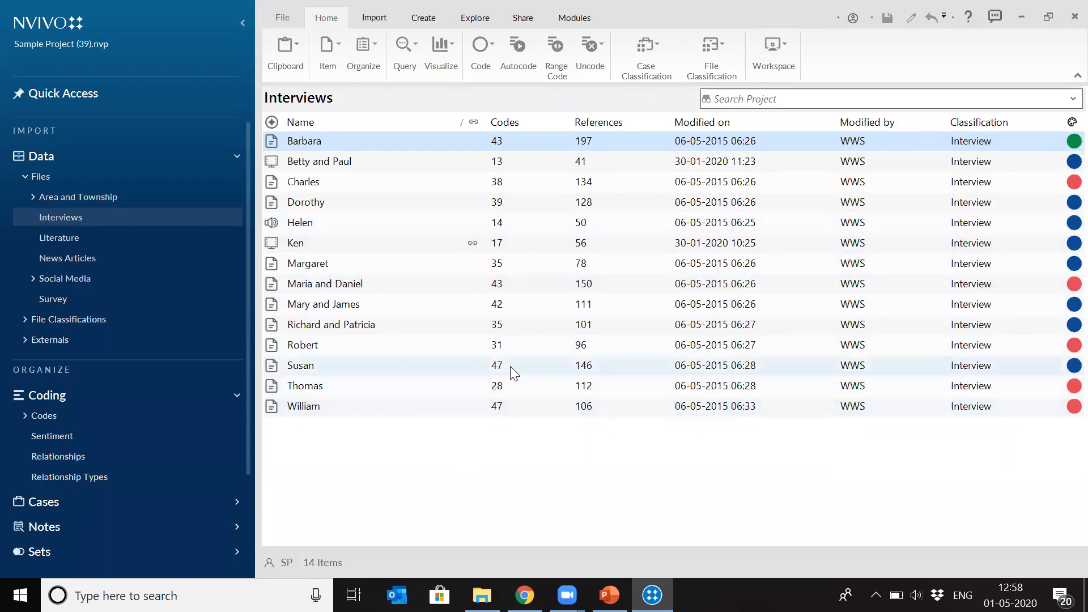
- Delete the Susan, Thomas and William files from the Interviews folder
{"action": "right_click", "coordinate": [315, 377]}
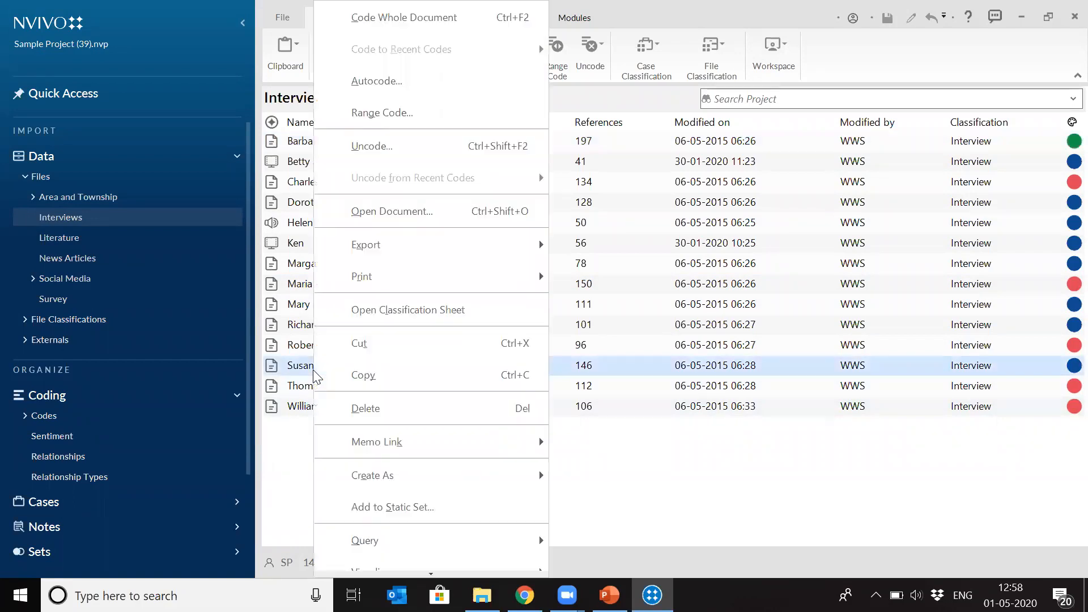
{"action": "left_click", "coordinate": [400, 417]}
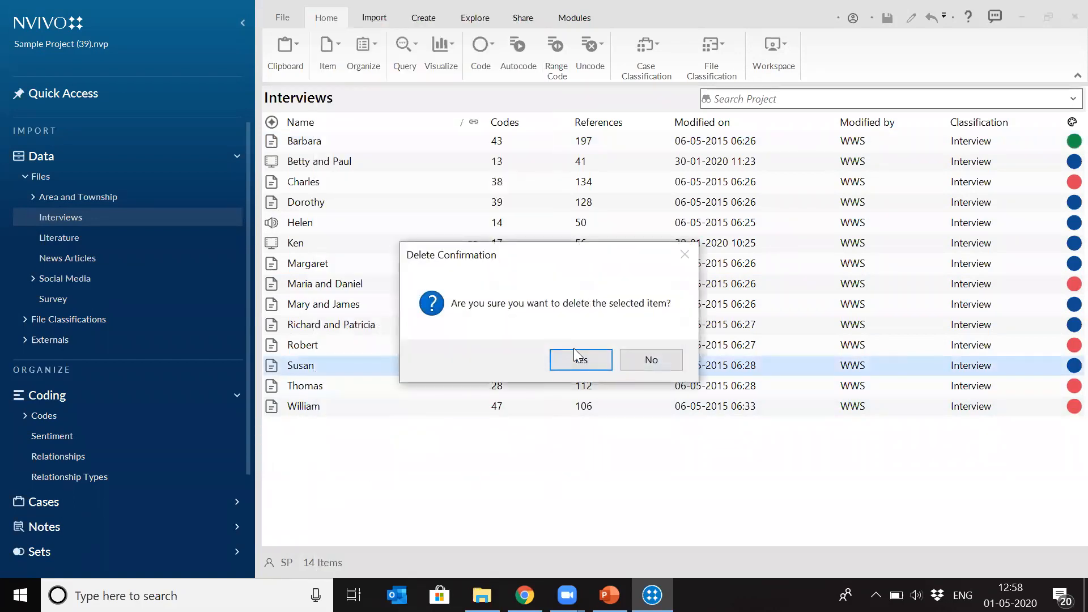
{"action": "left_click", "coordinate": [578, 359]}
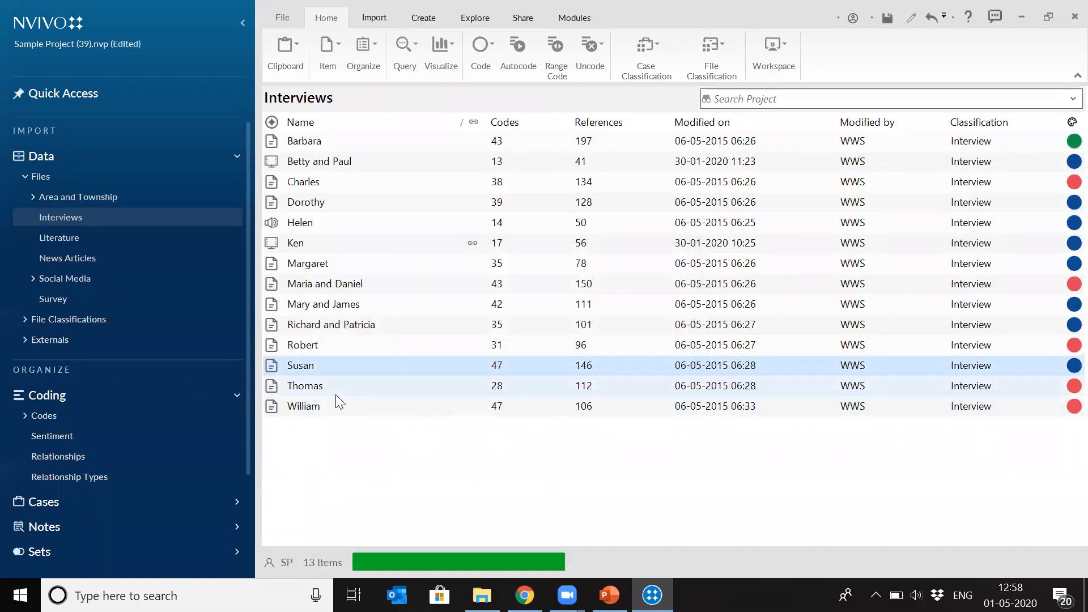
{"action": "right_click", "coordinate": [313, 371]}
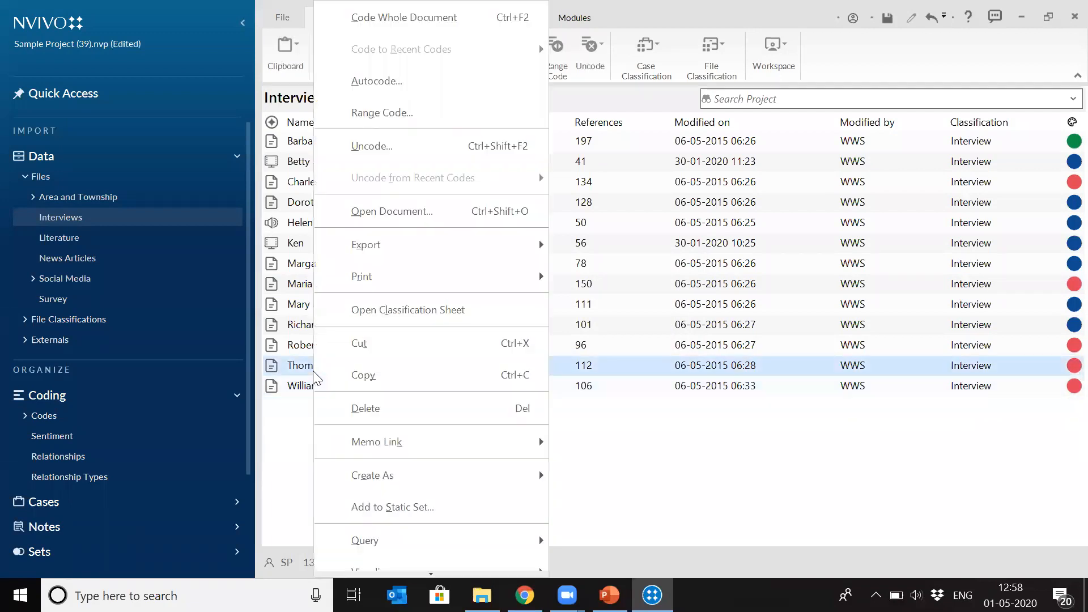
{"action": "left_click", "coordinate": [416, 417]}
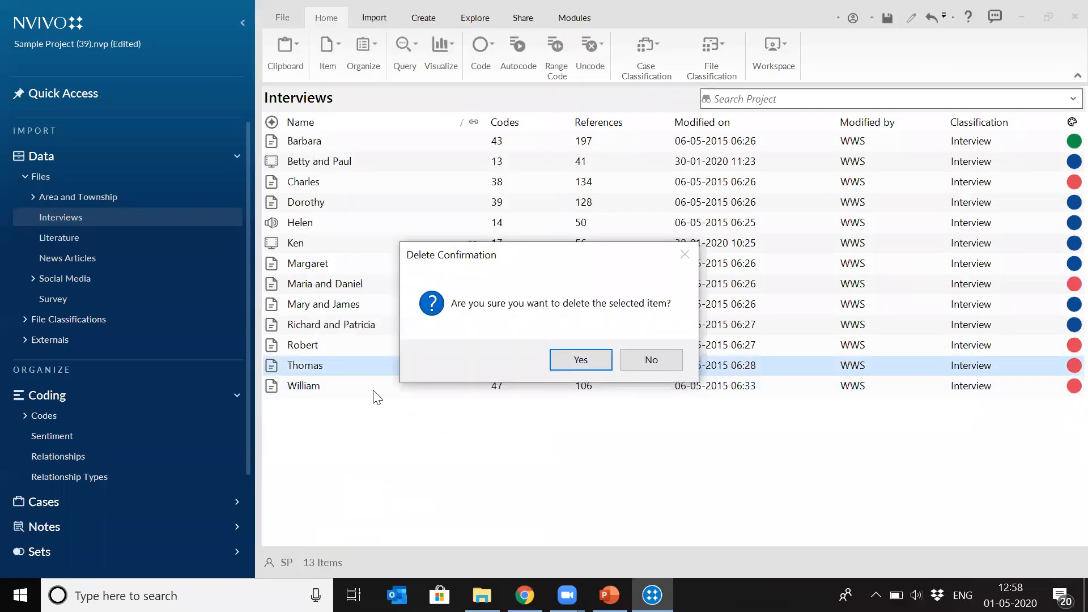
{"action": "left_click", "coordinate": [580, 361]}
{"action": "right_click", "coordinate": [316, 369]}
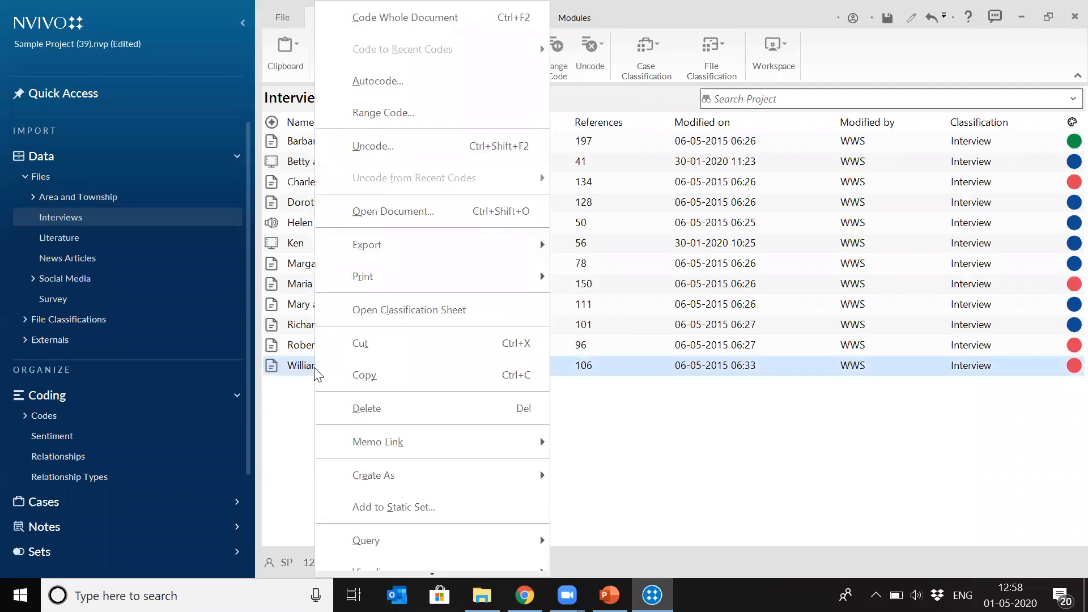
{"action": "left_click", "coordinate": [407, 410]}
{"action": "left_click", "coordinate": [585, 359]}
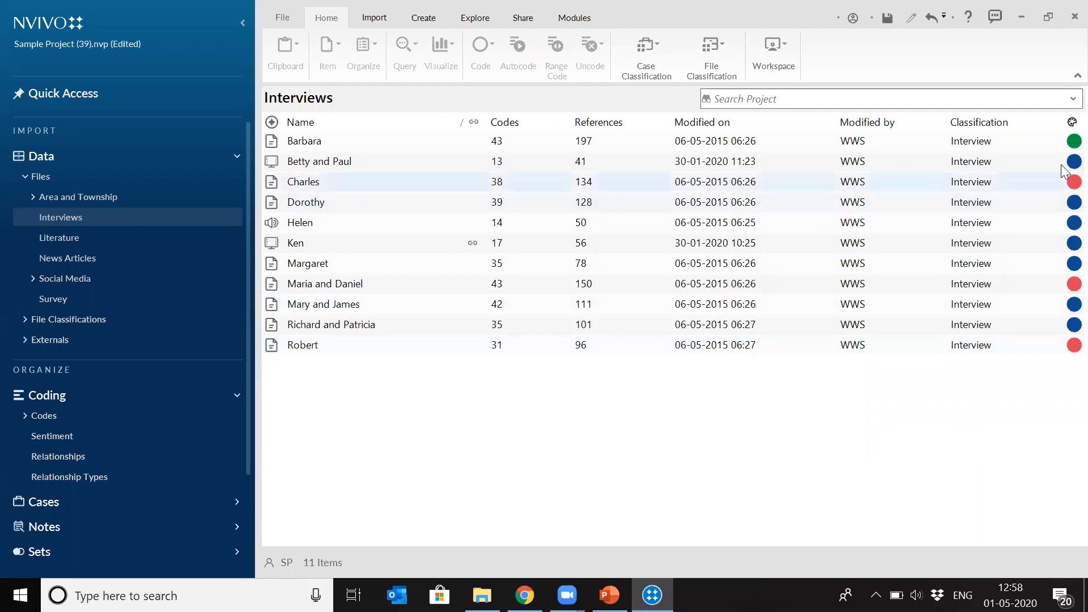
- Import the Margaret, Susan, Thomas and William Word documents from the Sample Project Data Interviews folder, without creating cases for them
{"action": "left_click", "coordinate": [375, 27]}
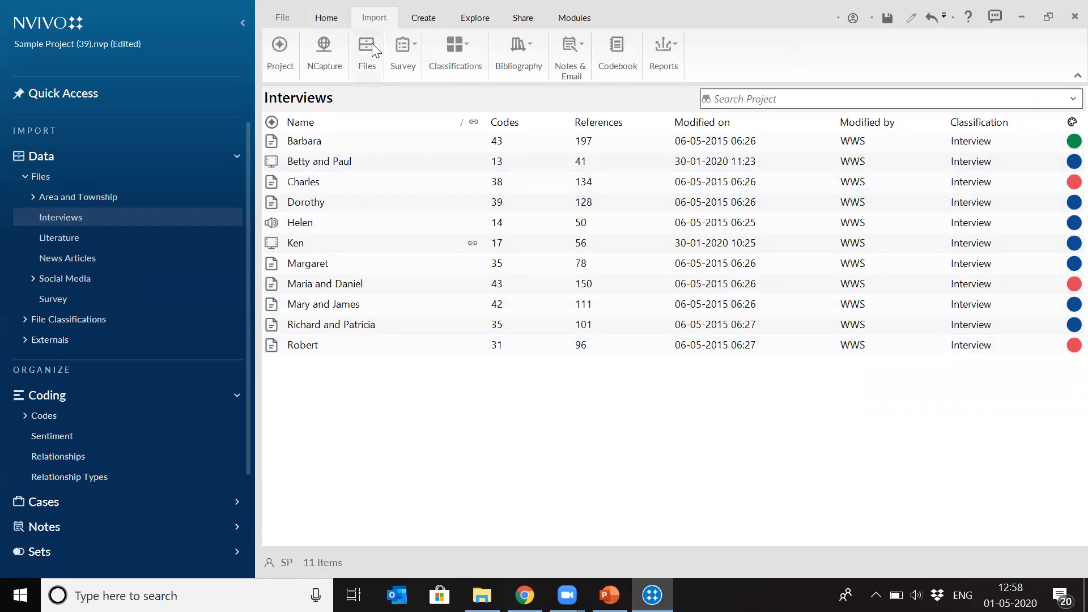
{"action": "left_click", "coordinate": [372, 43]}
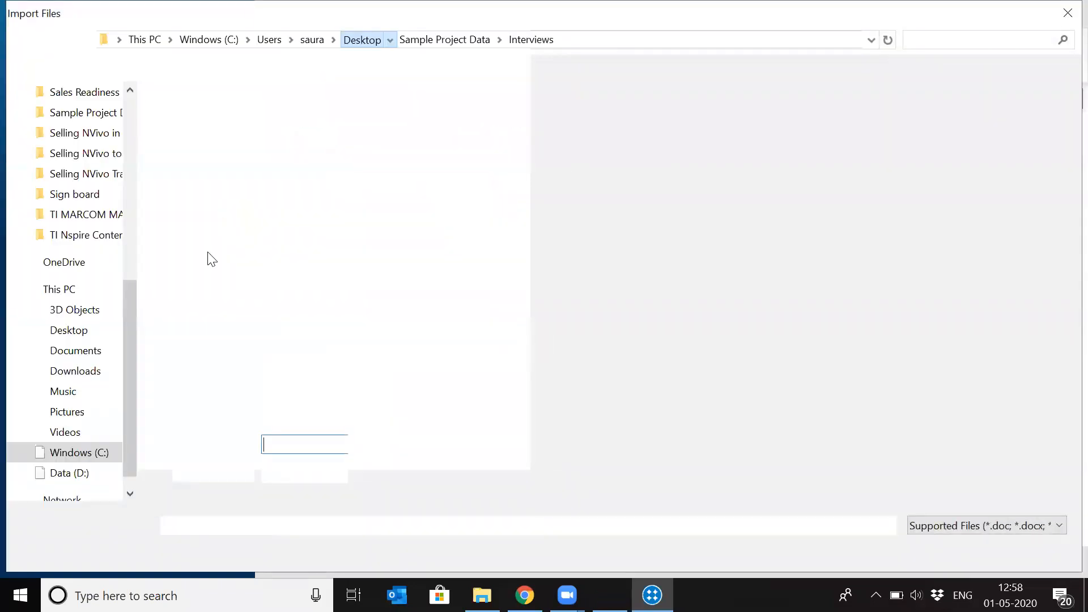
{"action": "left_click", "coordinate": [292, 246]}
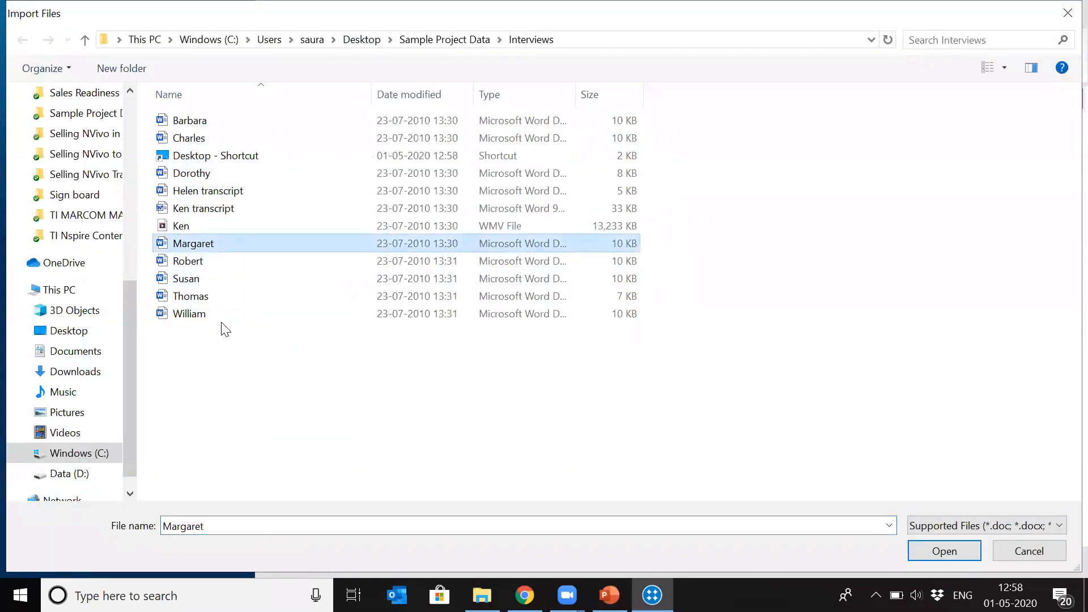
{"action": "left_click", "coordinate": [195, 276], "text": "ctrl"}
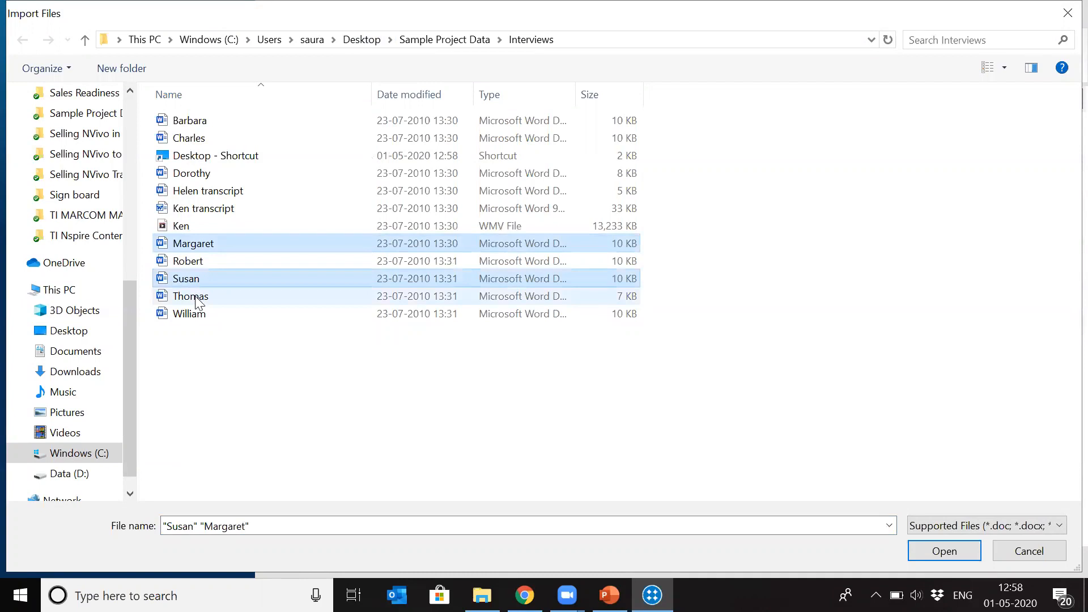
{"action": "left_click", "coordinate": [197, 296], "text": "ctrl"}
{"action": "left_click", "coordinate": [196, 313], "text": "ctrl"}
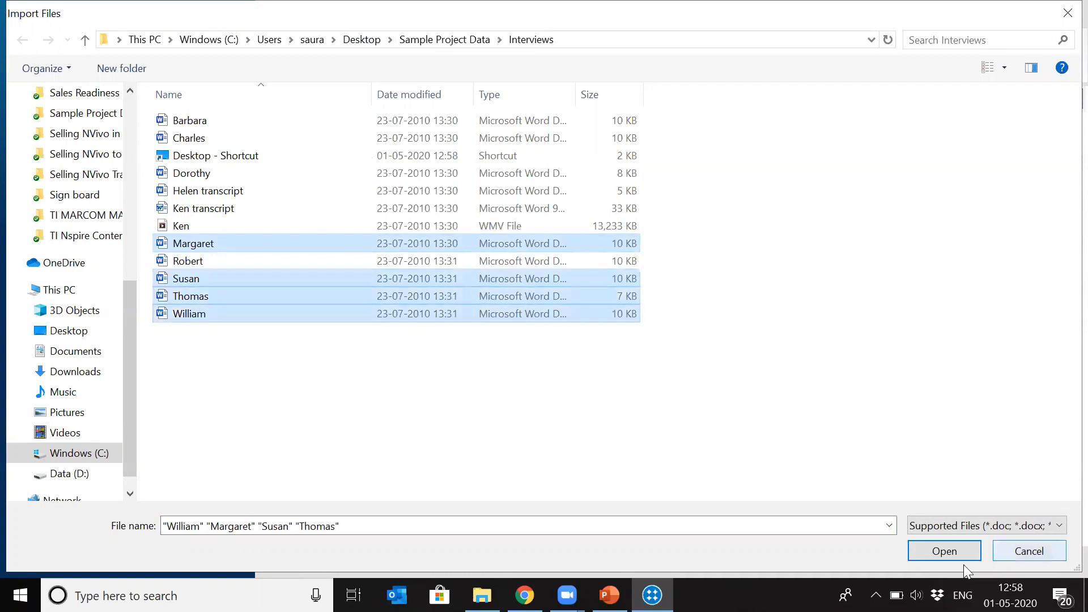
{"action": "left_click", "coordinate": [945, 550]}
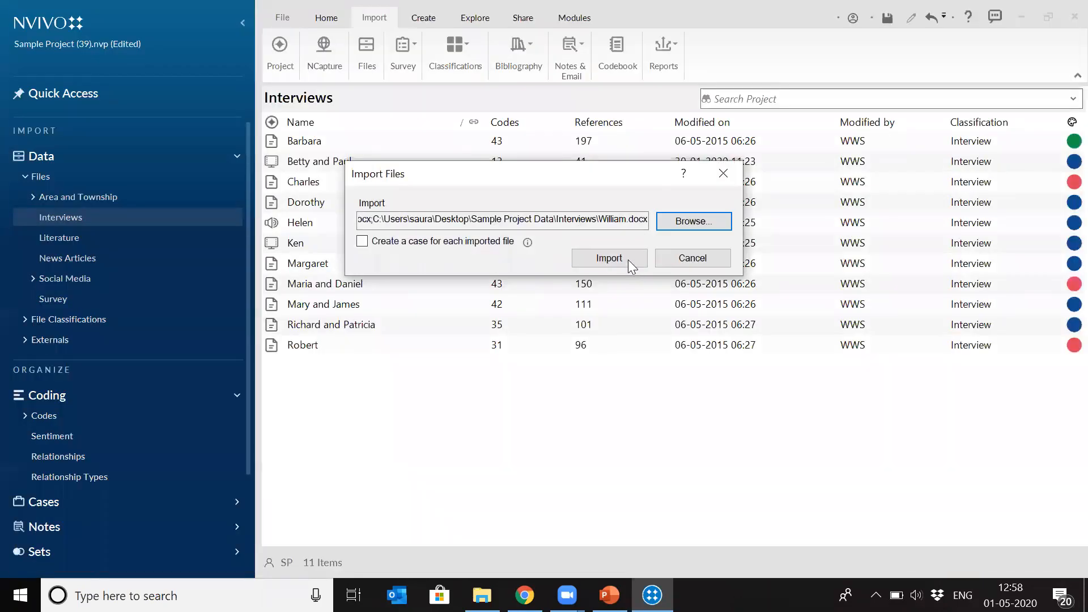
{"action": "left_click", "coordinate": [628, 260]}
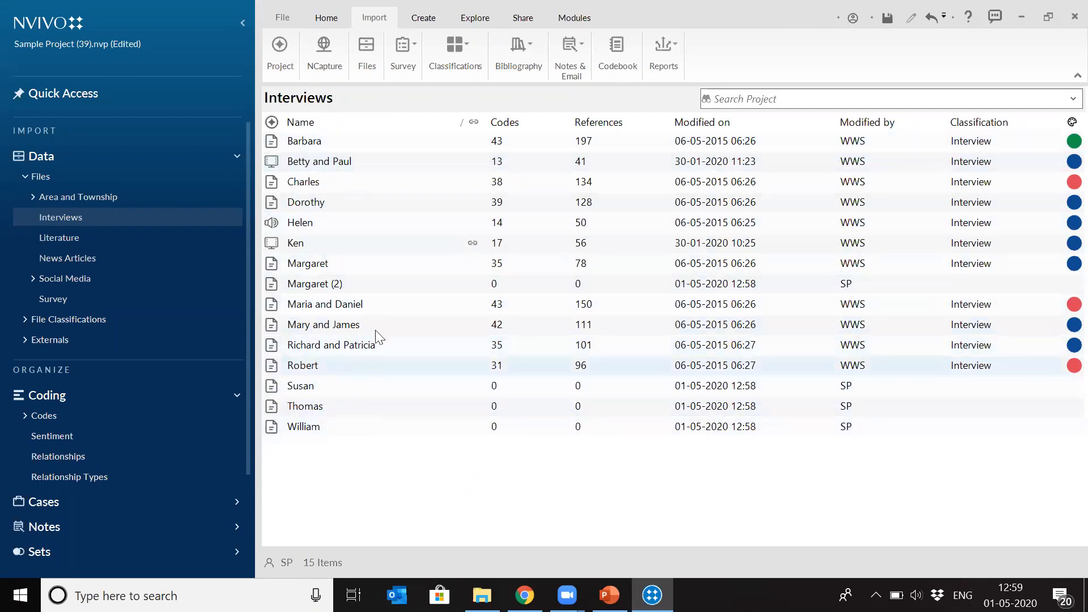
- Start autocoding the newly imported Susan file using existing coding patterns
{"action": "right_click", "coordinate": [309, 387]}
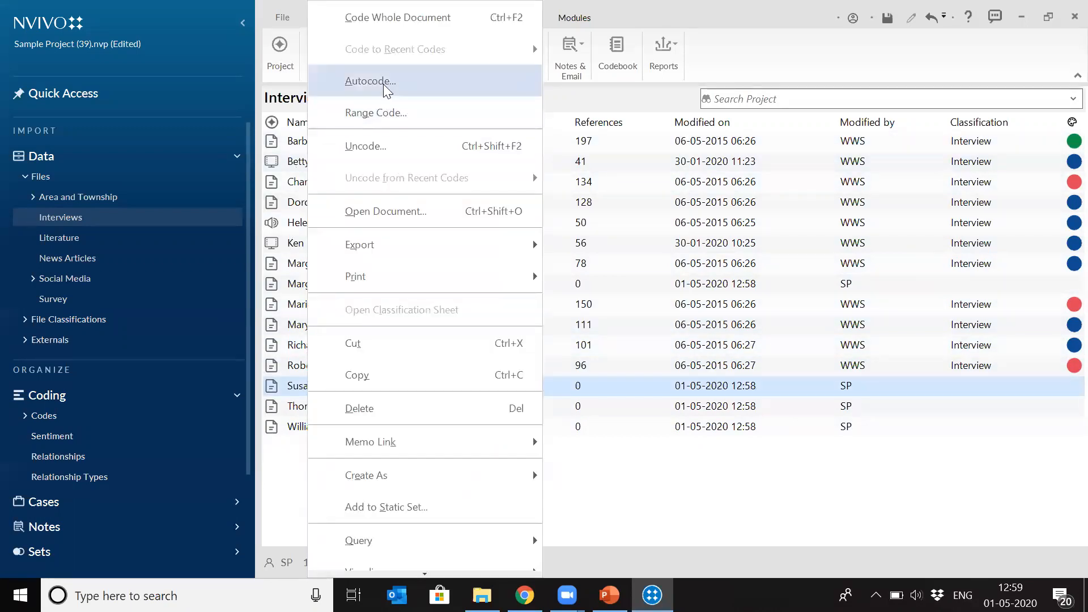
{"action": "left_click", "coordinate": [383, 82]}
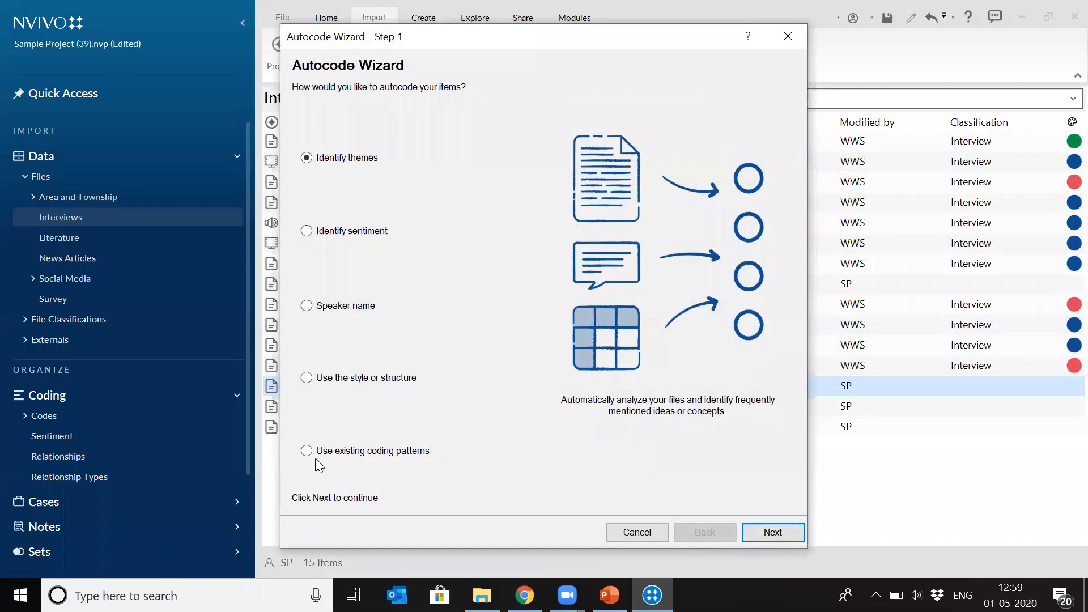
{"action": "left_click", "coordinate": [308, 452]}
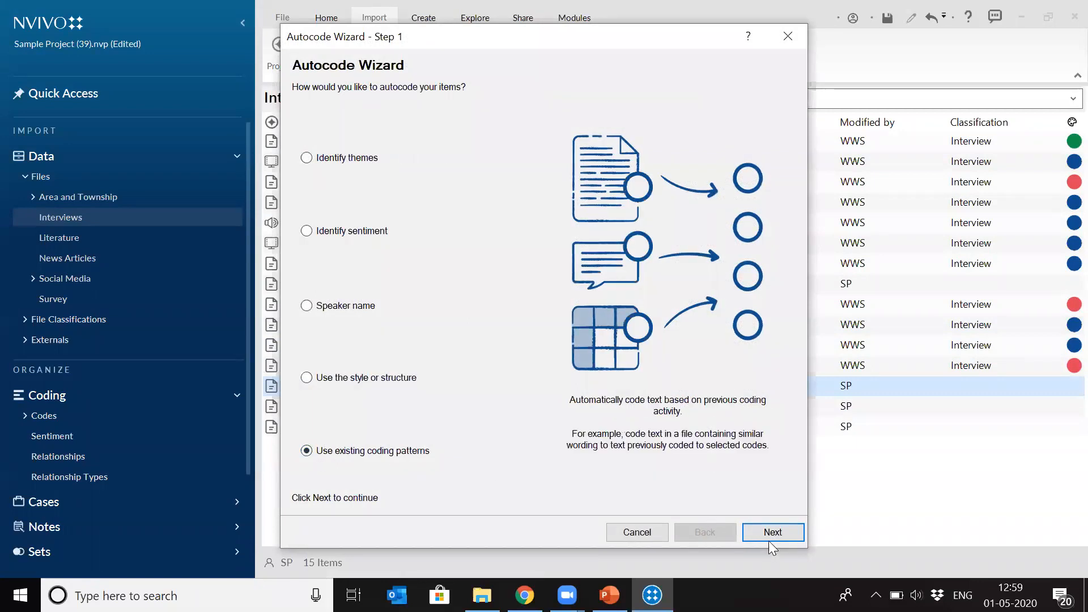
{"action": "left_click", "coordinate": [768, 532]}
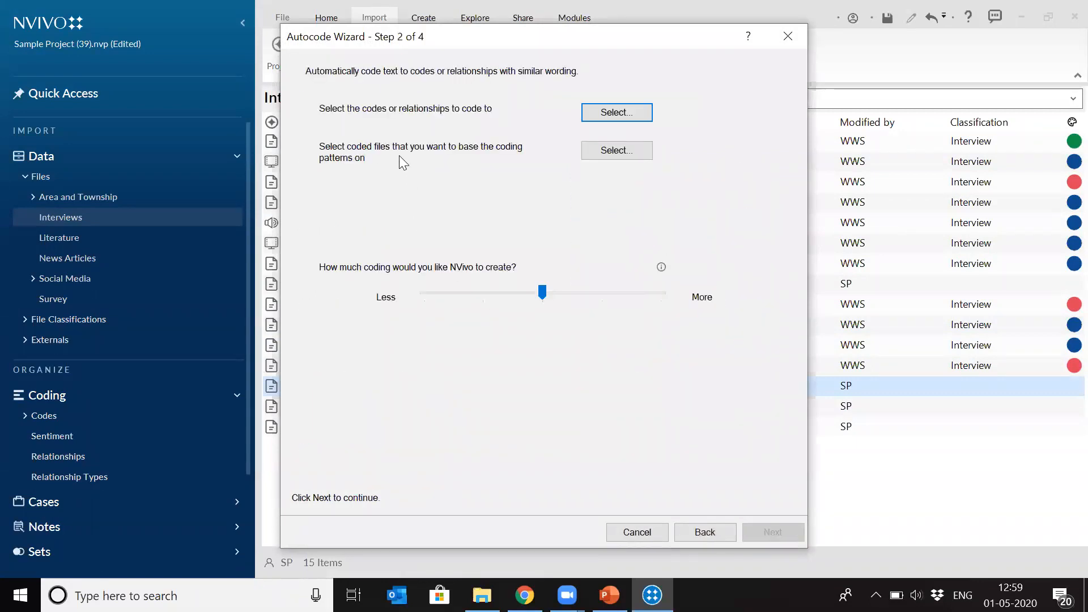
- Choose Attitude, Balance, Community change, Economy and Infrastructure as the codes to code to
{"action": "left_click", "coordinate": [601, 113]}
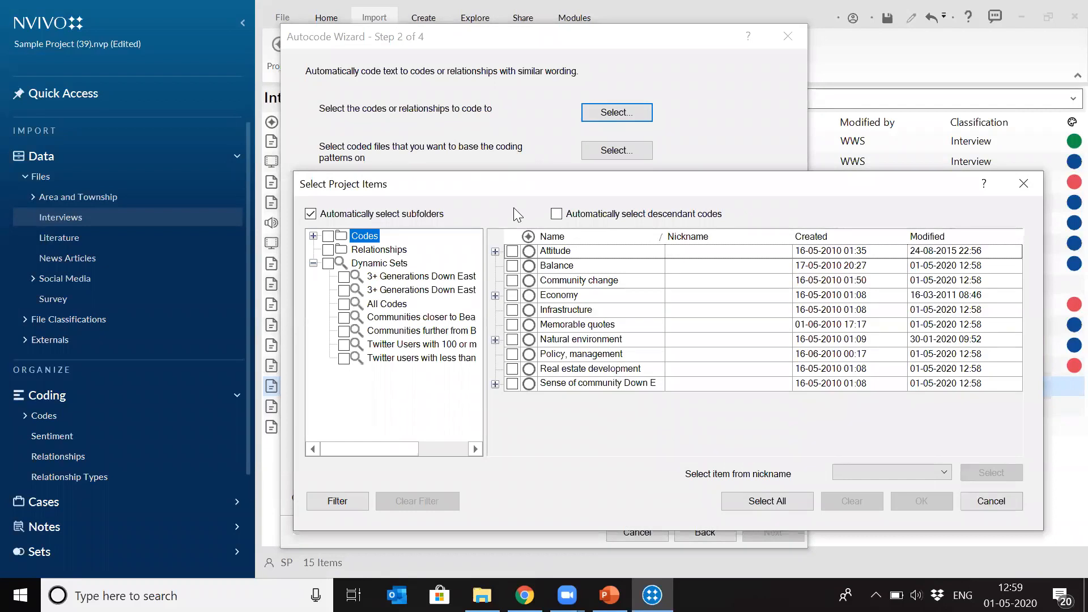
{"action": "left_click", "coordinate": [512, 251]}
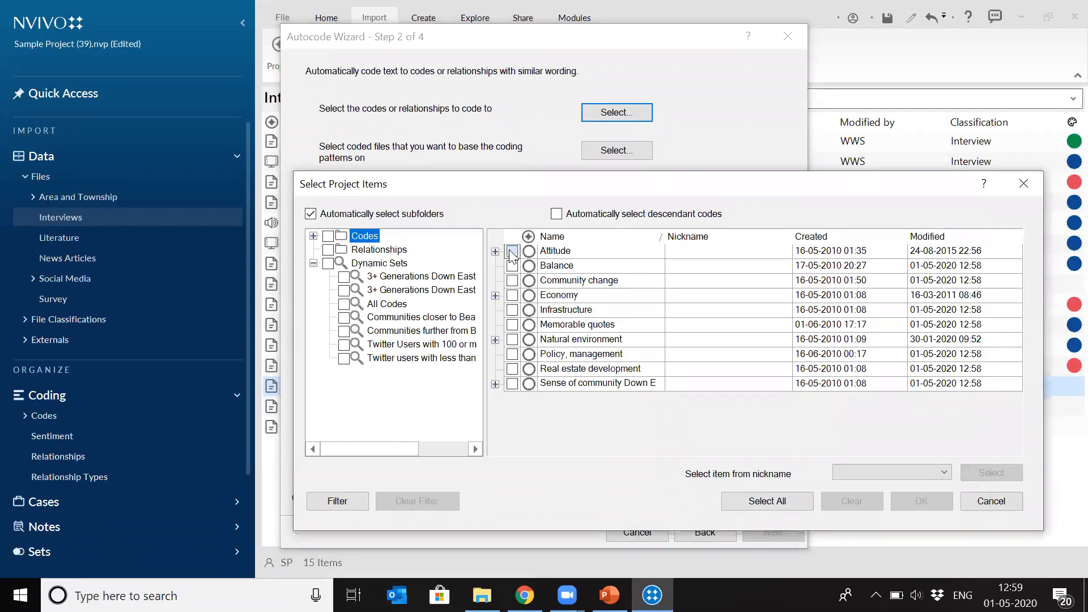
{"action": "left_click", "coordinate": [511, 266]}
{"action": "left_click", "coordinate": [512, 280]}
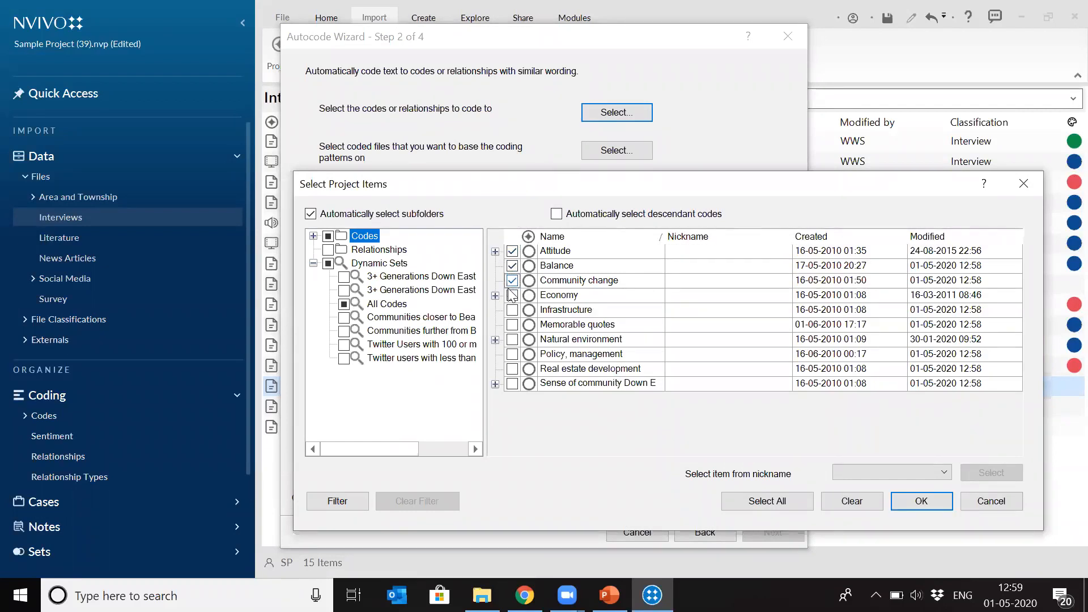
{"action": "left_click", "coordinate": [512, 295]}
{"action": "left_click", "coordinate": [512, 310]}
{"action": "left_click", "coordinate": [918, 499]}
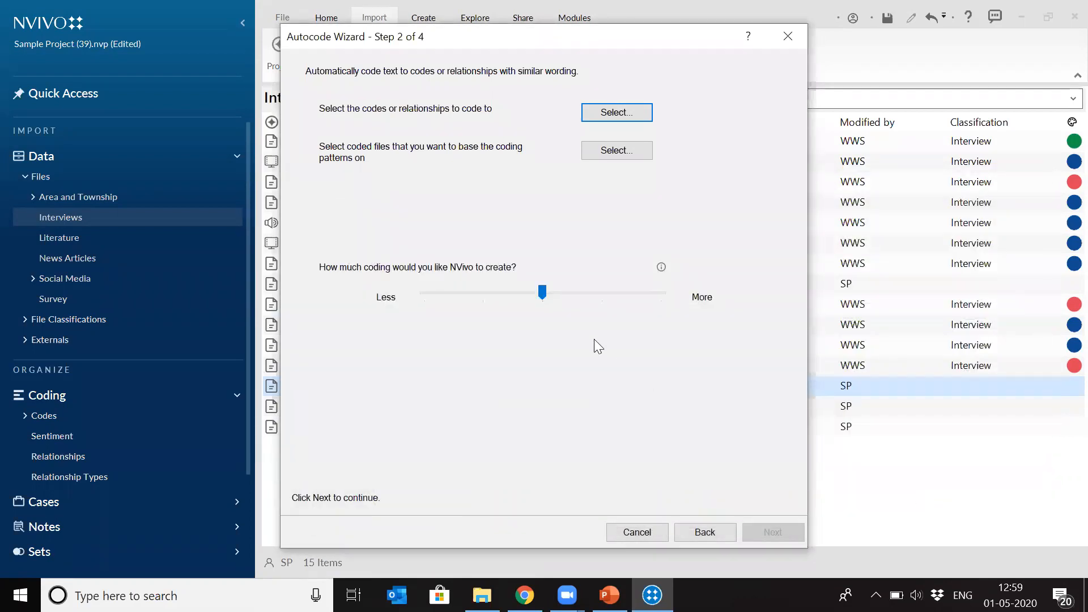
- Base the coding patterns on the Barbara, Betty and Paul, Charles, Dorothy, Helen, Ken, and Maria and Daniel files in the Interviews folder
{"action": "left_click", "coordinate": [631, 151]}
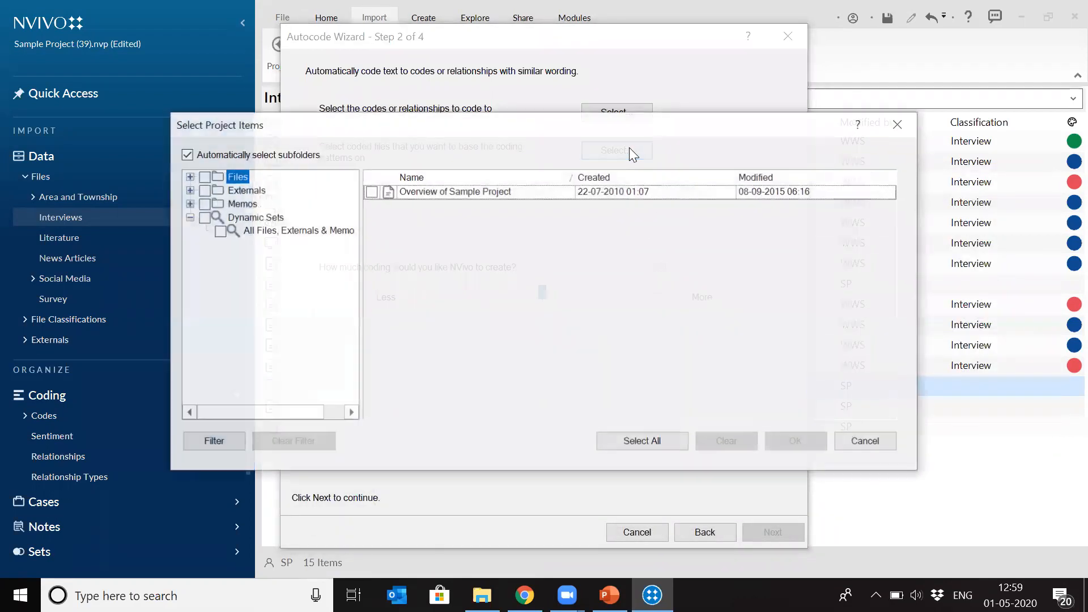
{"action": "left_click", "coordinate": [189, 177]}
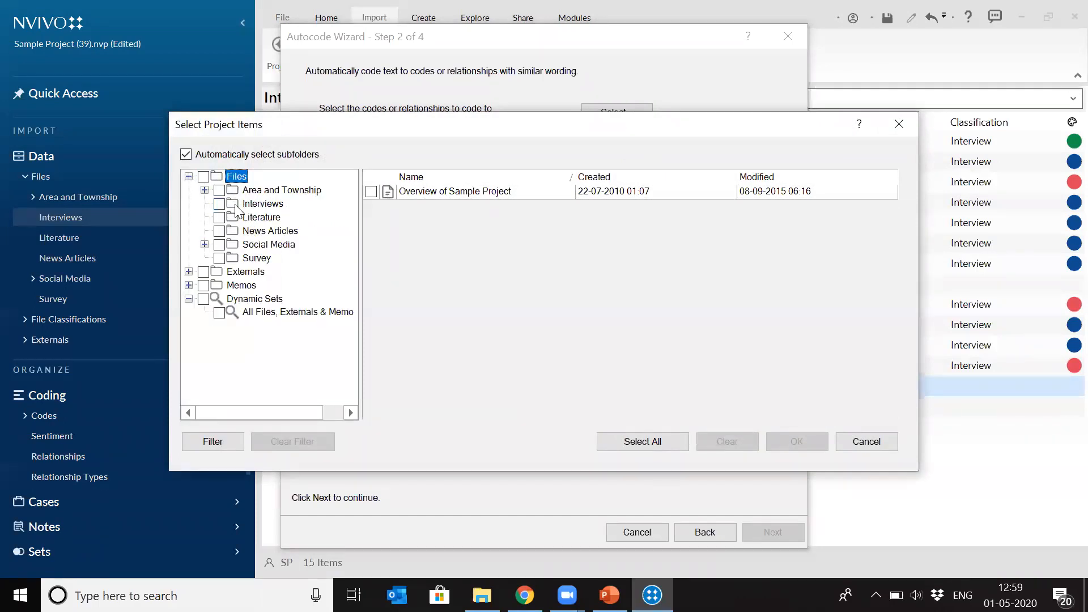
{"action": "left_click", "coordinate": [238, 205]}
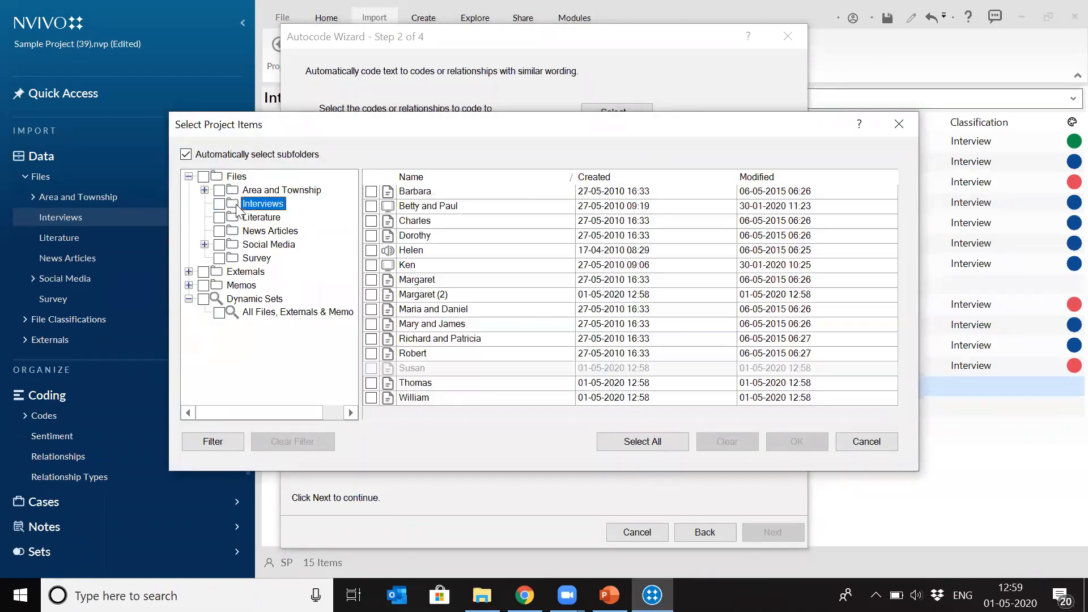
{"action": "left_click", "coordinate": [371, 192]}
{"action": "left_click", "coordinate": [371, 205]}
{"action": "left_click", "coordinate": [371, 220]}
{"action": "left_click", "coordinate": [371, 235]}
{"action": "left_click", "coordinate": [372, 250]}
{"action": "left_click", "coordinate": [372, 264]}
{"action": "left_click", "coordinate": [371, 279]}
{"action": "left_click", "coordinate": [371, 295]}
{"action": "left_click", "coordinate": [371, 309]}
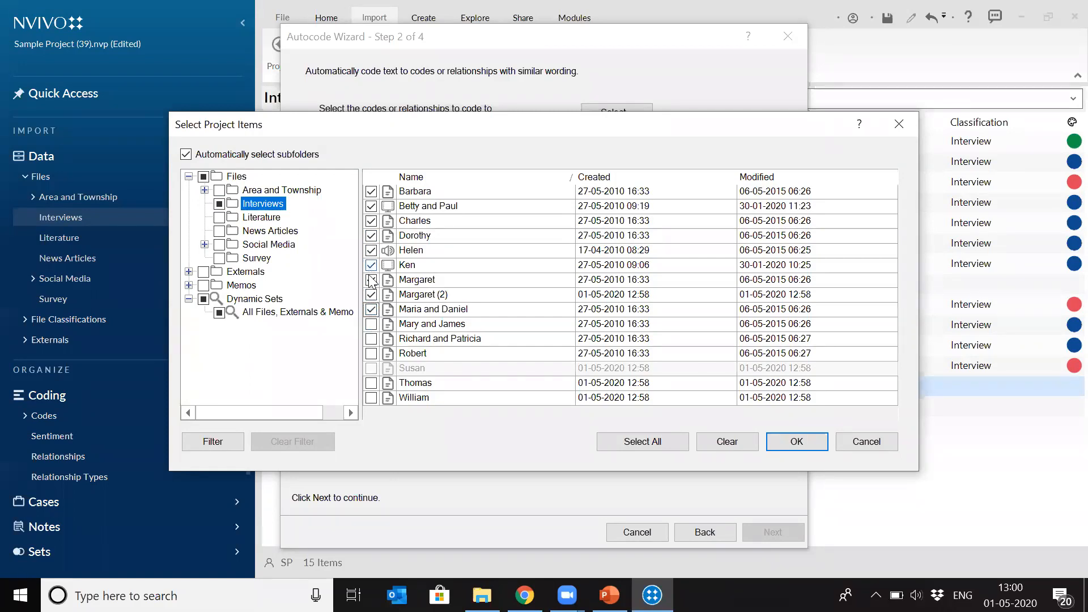
{"action": "left_click", "coordinate": [371, 309]}
{"action": "left_click", "coordinate": [371, 295]}
{"action": "left_click", "coordinate": [371, 280]}
{"action": "left_click", "coordinate": [371, 310]}
{"action": "left_click", "coordinate": [810, 438]}
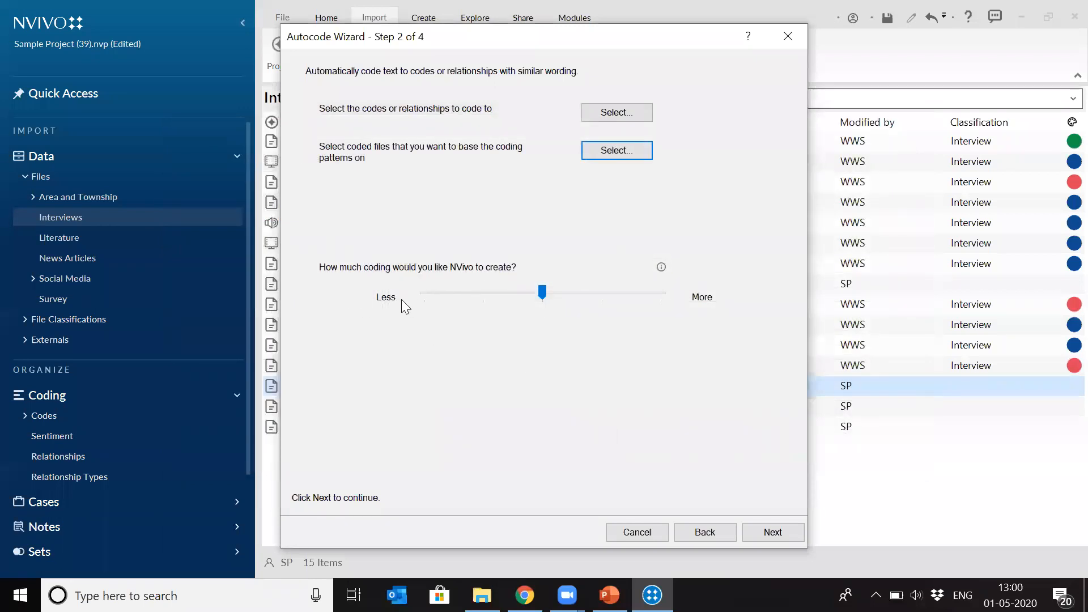
- Autocode the Susan file by paragraphs, keeping only the codes assessed as having no issues and the default amount of coding
{"action": "left_click", "coordinate": [775, 531]}
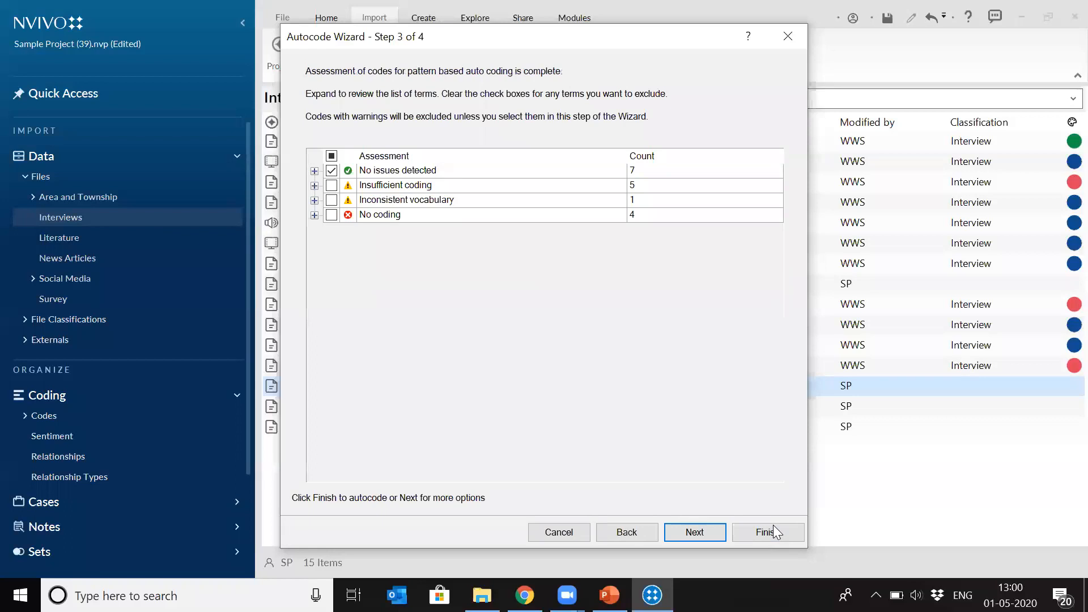
{"action": "left_click", "coordinate": [472, 297]}
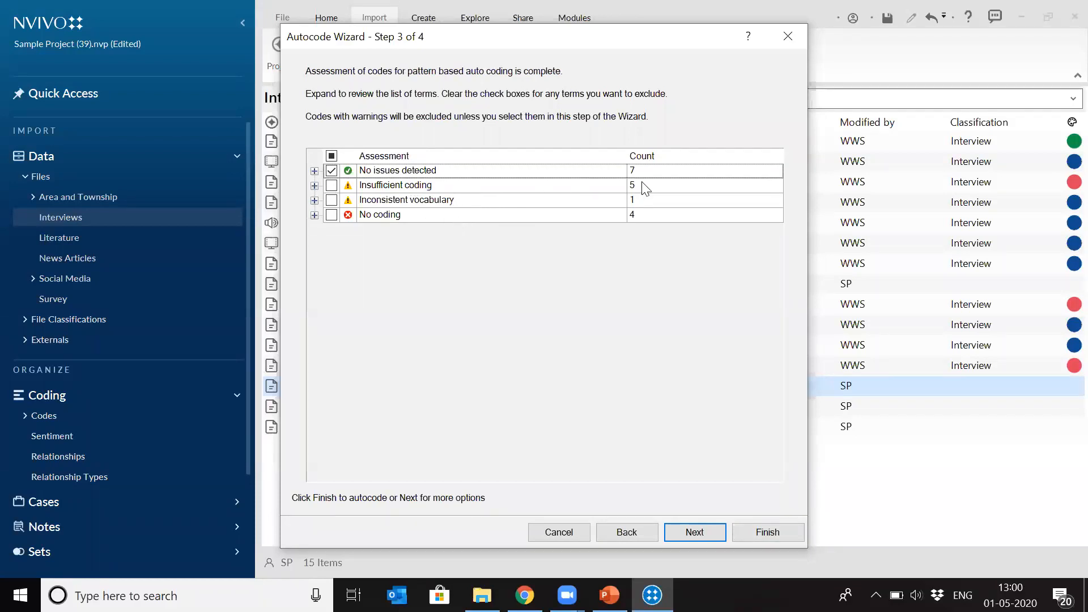
{"action": "left_click", "coordinate": [703, 532]}
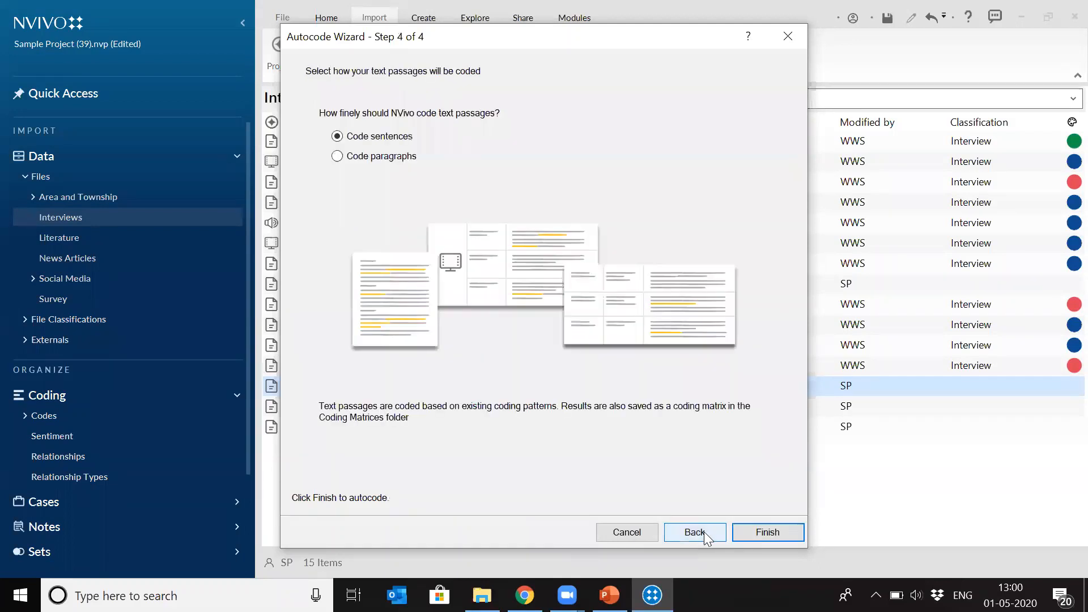
{"action": "left_click", "coordinate": [357, 156]}
{"action": "left_click", "coordinate": [754, 532]}
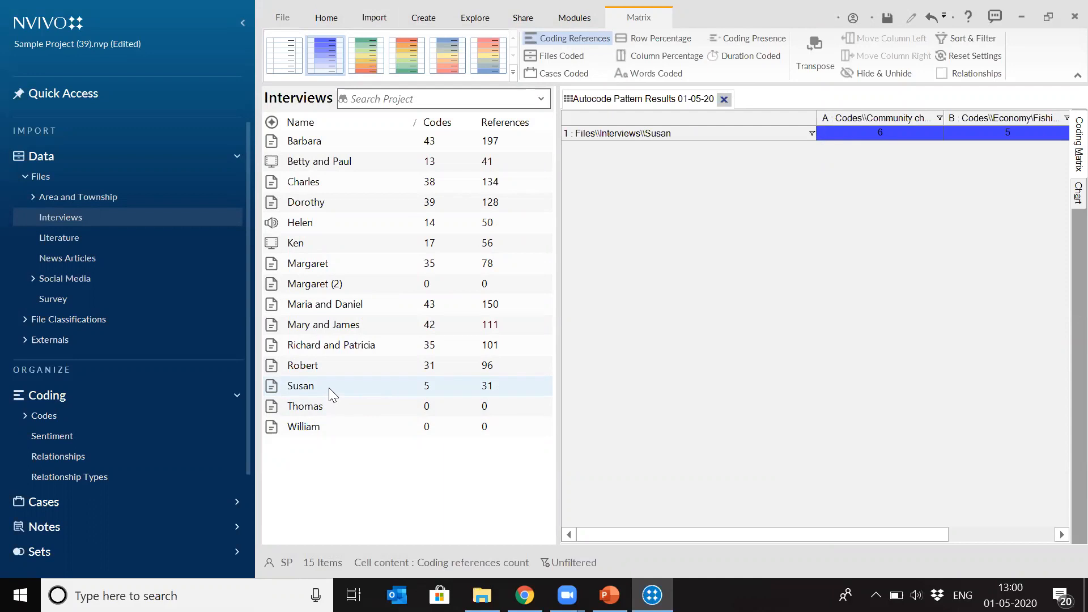
- Review the autocode pattern results matrix, and open the Susan interview with all of its coding stripes shown
{"action": "mouse_move", "coordinate": [739, 533]}
{"action": "left_mouse_down"}
{"action": "mouse_move", "coordinate": [752, 534]}
{"action": "mouse_move", "coordinate": [740, 526]}
{"action": "left_mouse_up"}
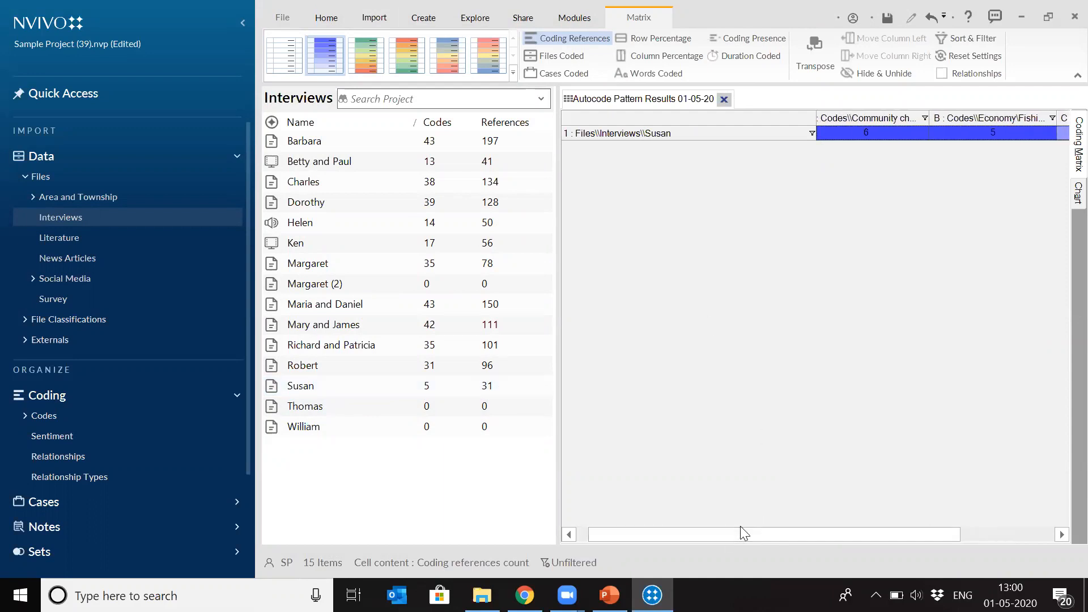
{"action": "left_click_drag", "start_coordinate": [823, 533], "coordinate": [722, 533]}
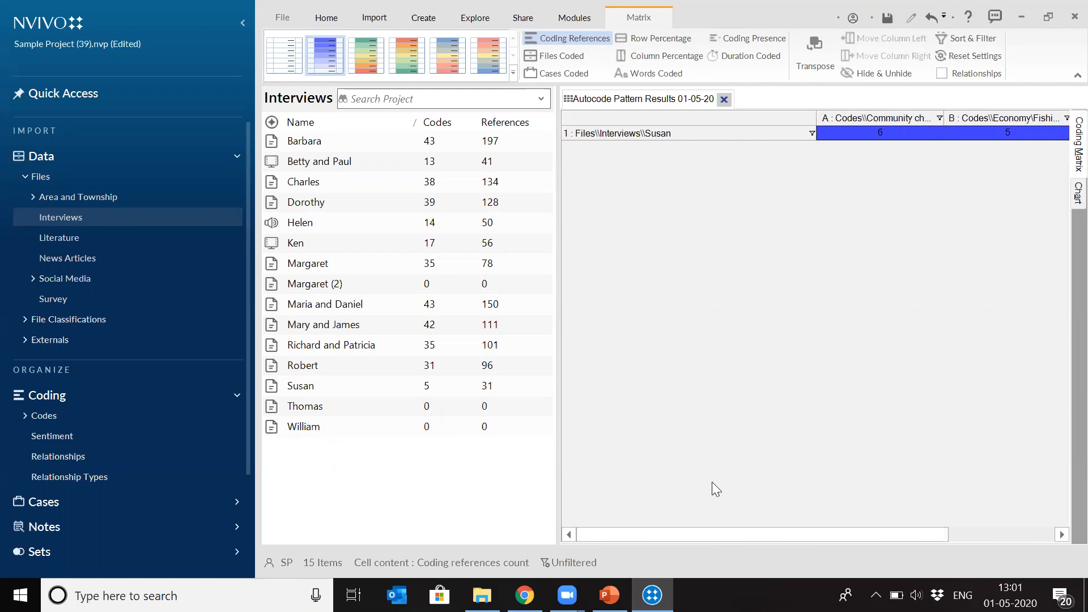
{"action": "left_click", "coordinate": [321, 388]}
{"action": "double_click", "coordinate": [321, 388]}
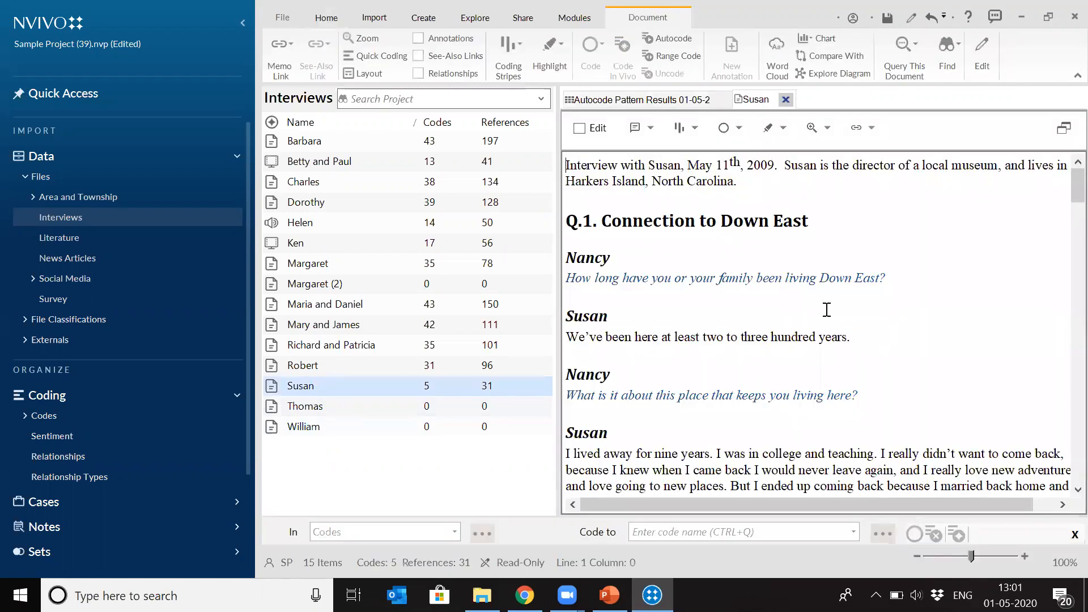
{"action": "left_click", "coordinate": [695, 129]}
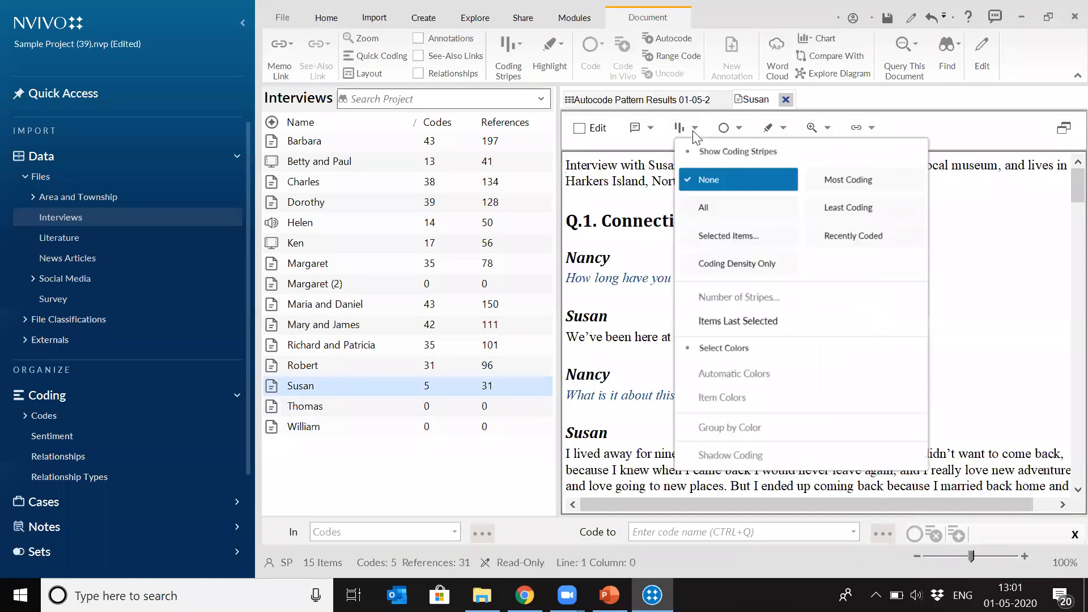
{"action": "left_click", "coordinate": [713, 218]}
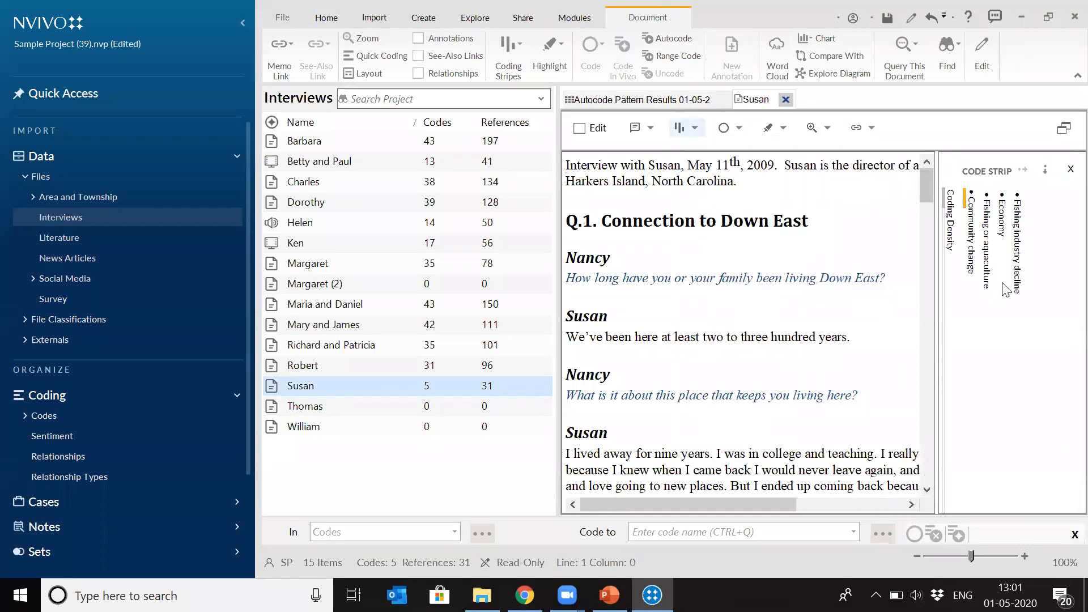